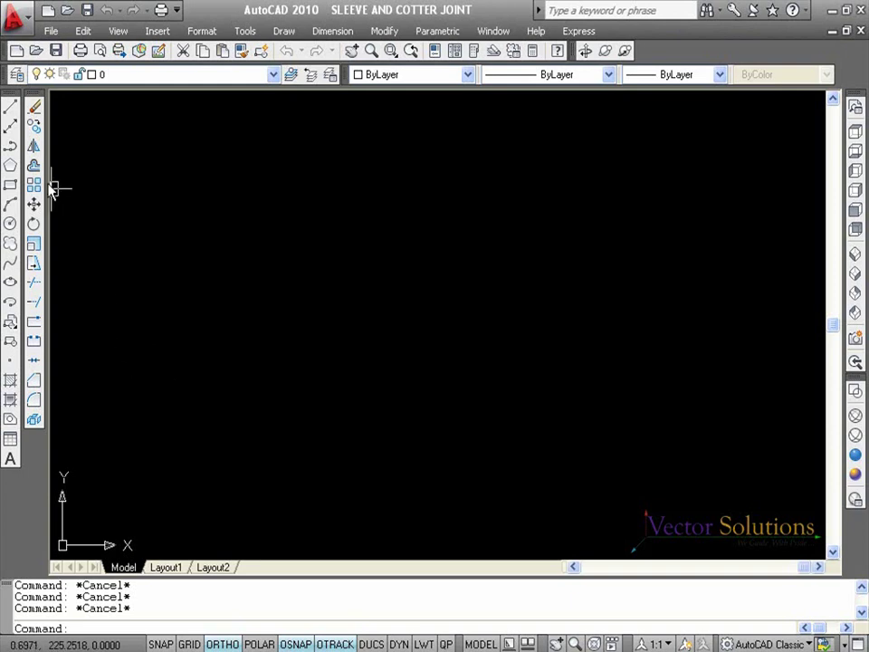
- Draw the sleeve outline as a closed line rectangle 44 high and 150 wide
left_click(10, 108)
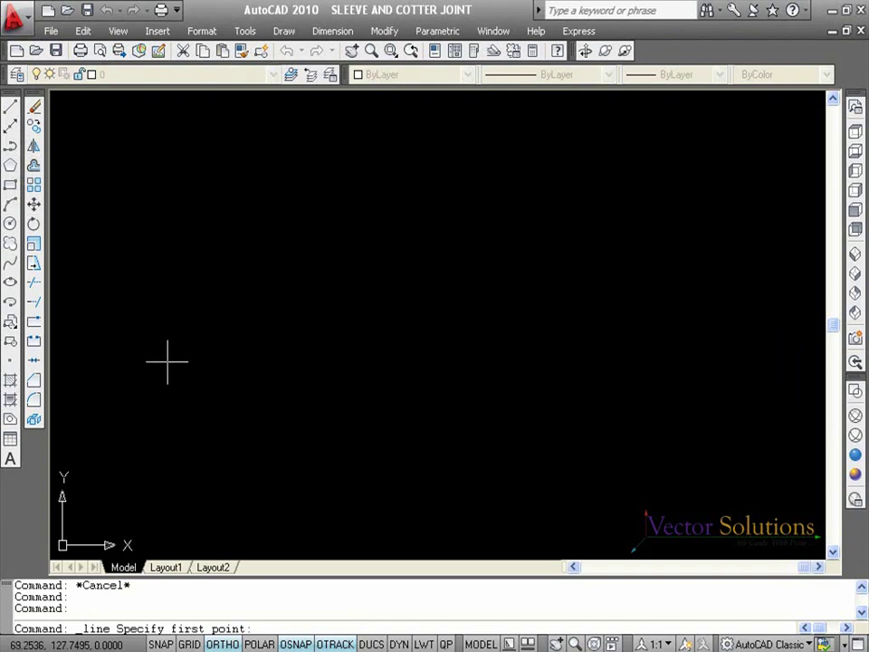
left_click(167, 362)
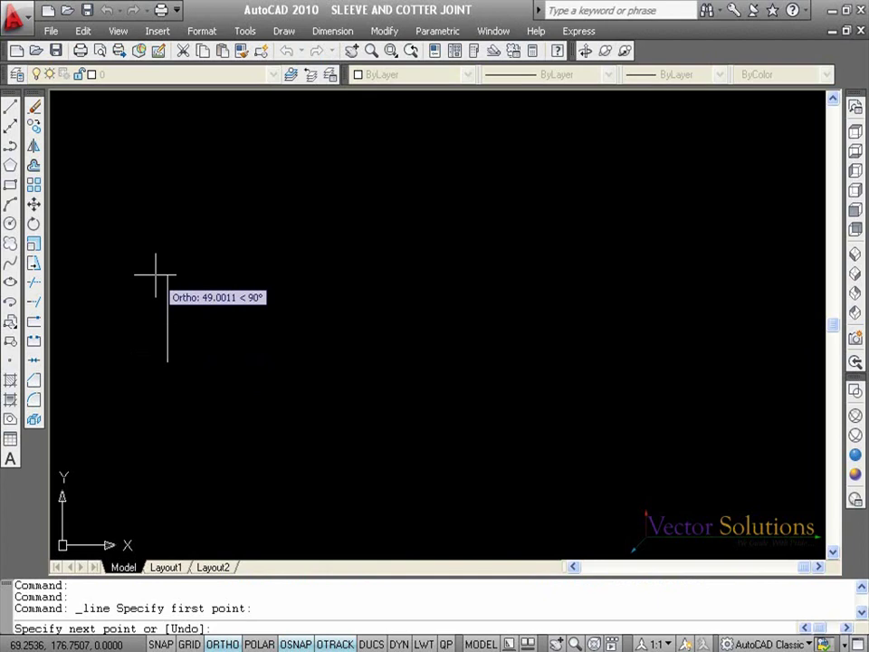
type("44")
key("Return")
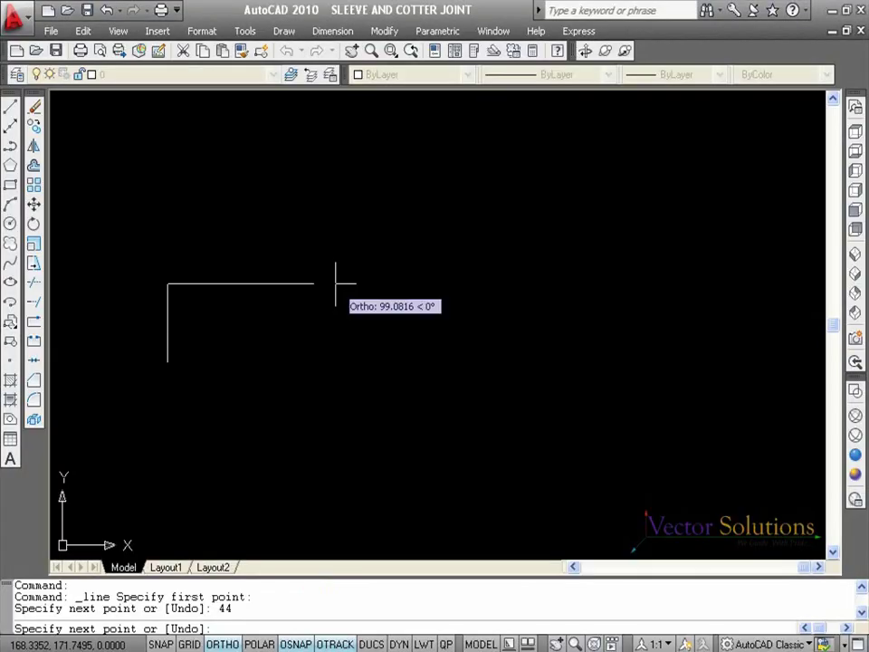
type("150")
key("Return")
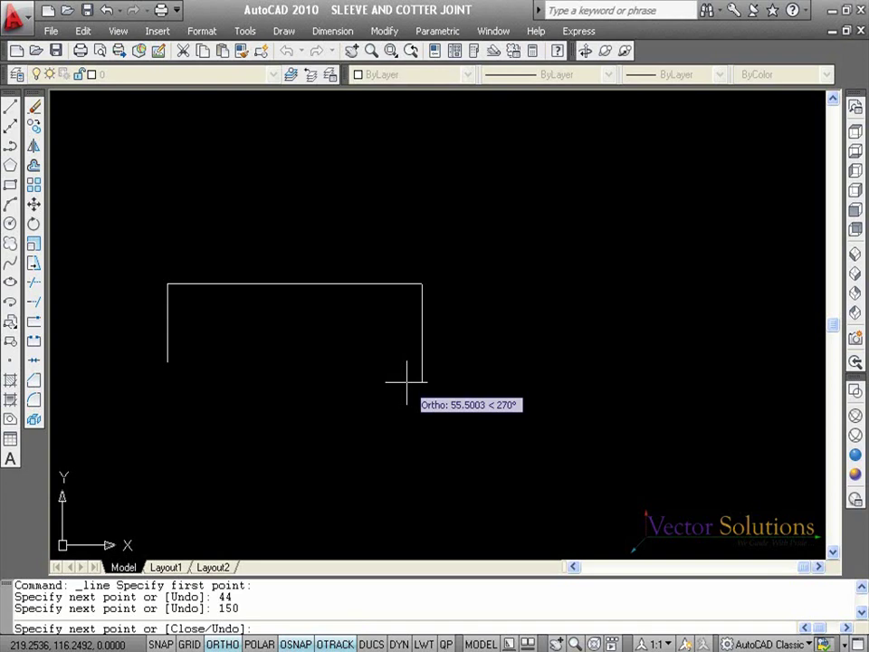
type("44")
key("Return")
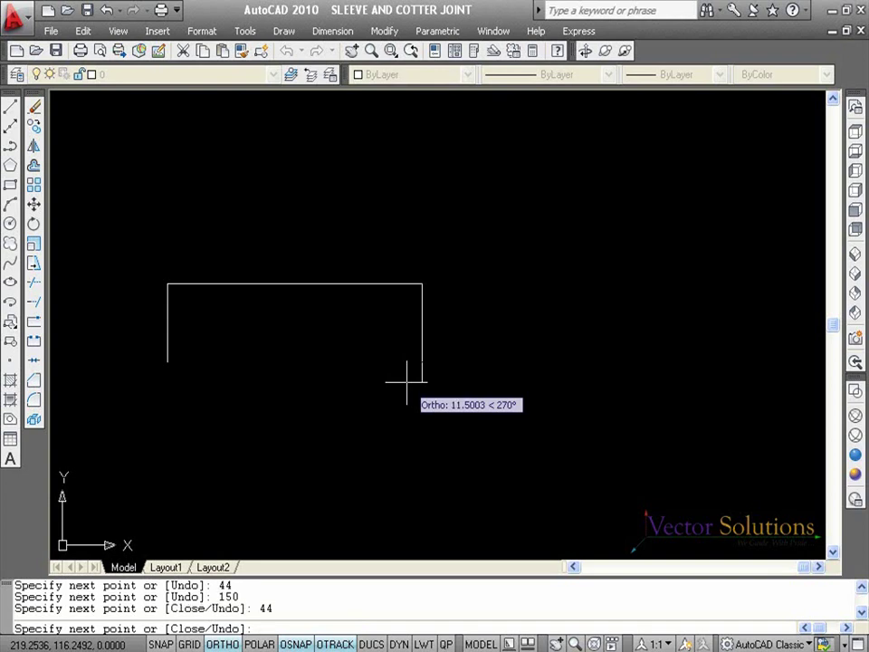
type("C")
key("Return")
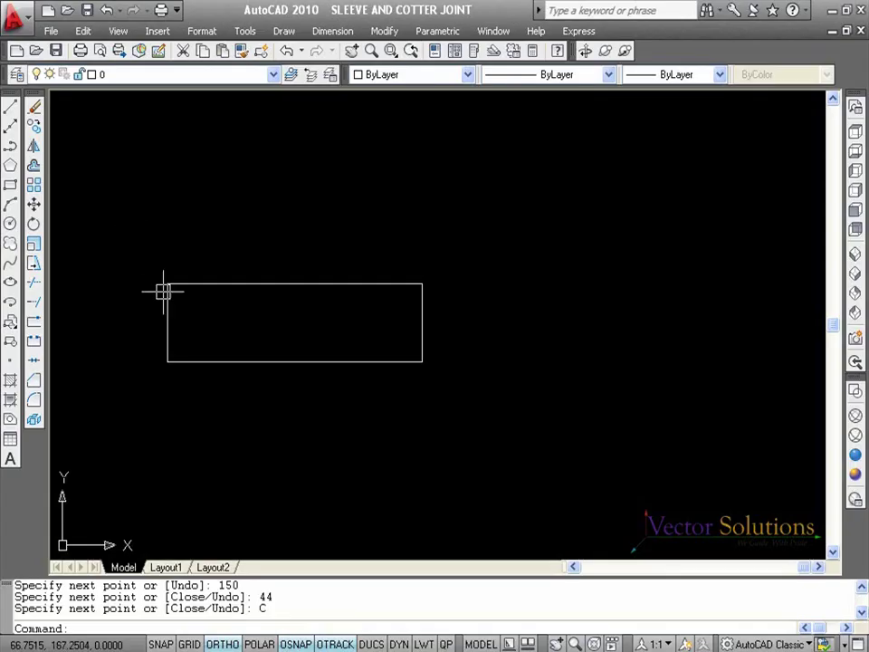
key("Escape")
key("Escape")
key("Escape")
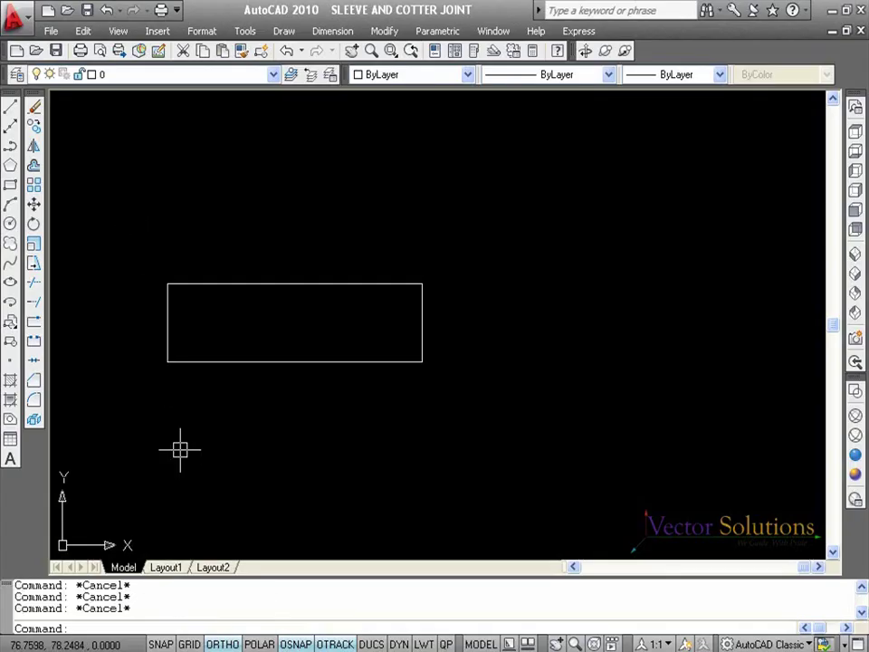
- Start FILLET with a 2.5 radius in Multiple mode
left_click(33, 399)
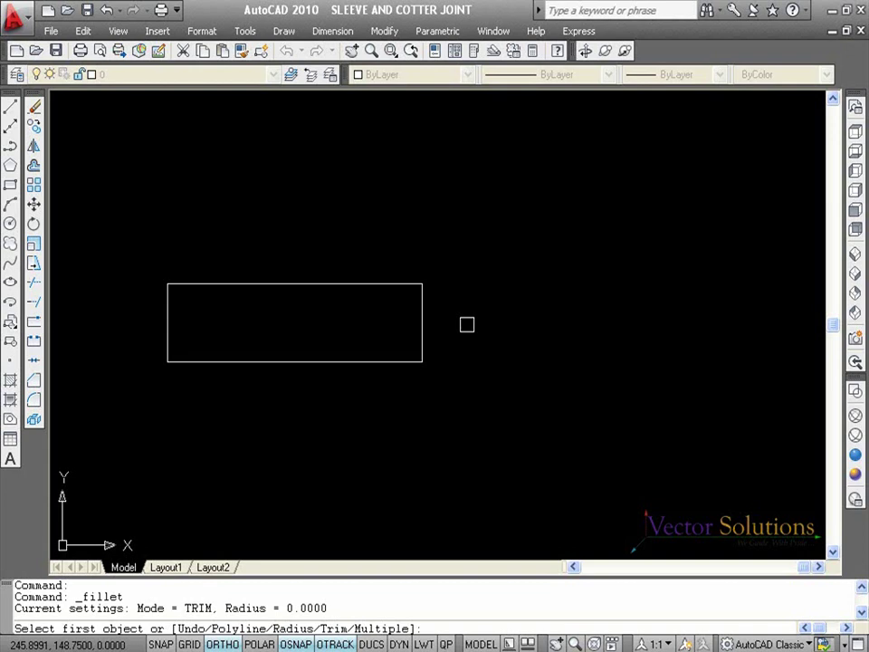
right_click(468, 328)
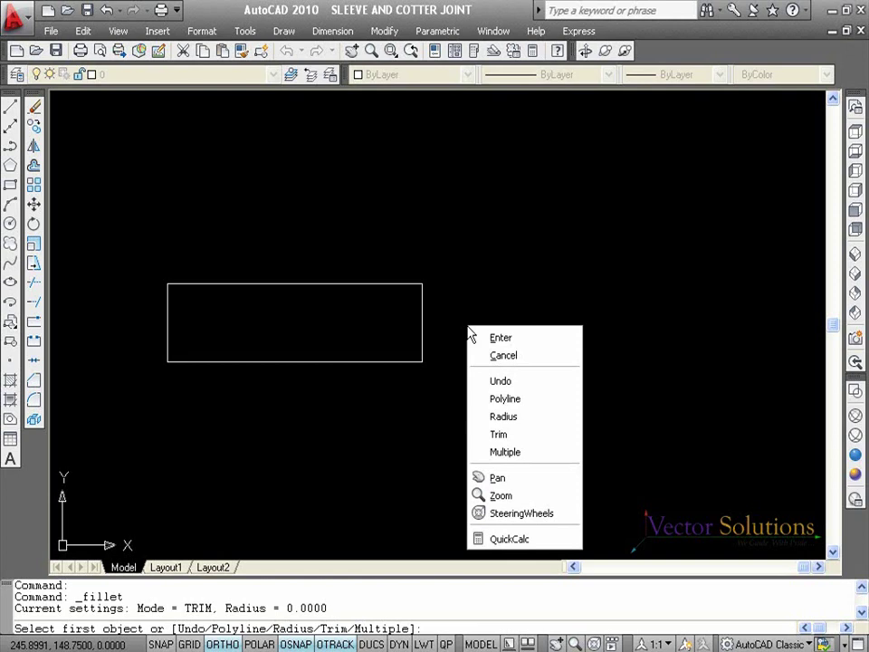
left_click(489, 417)
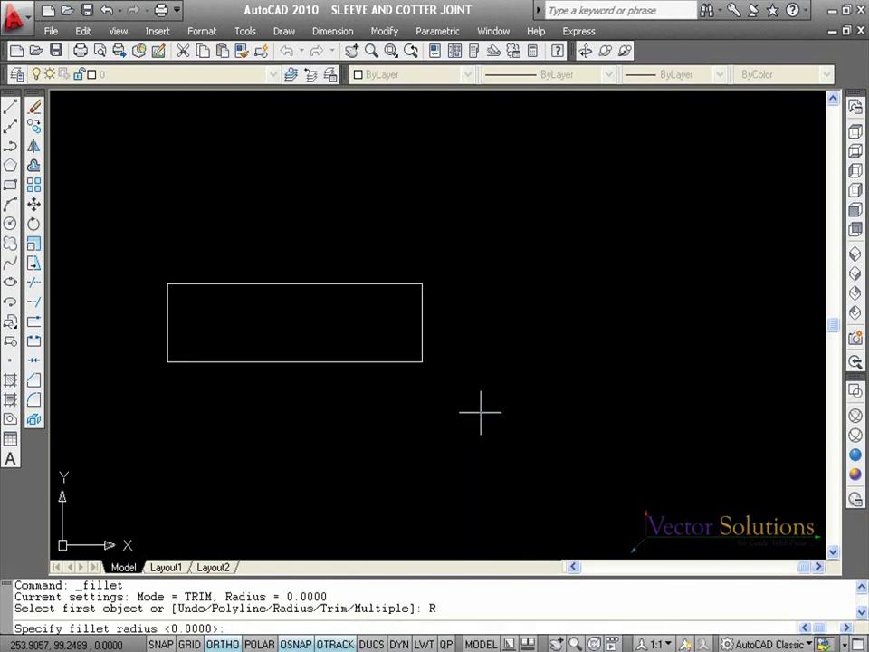
type("2.5")
key("Return")
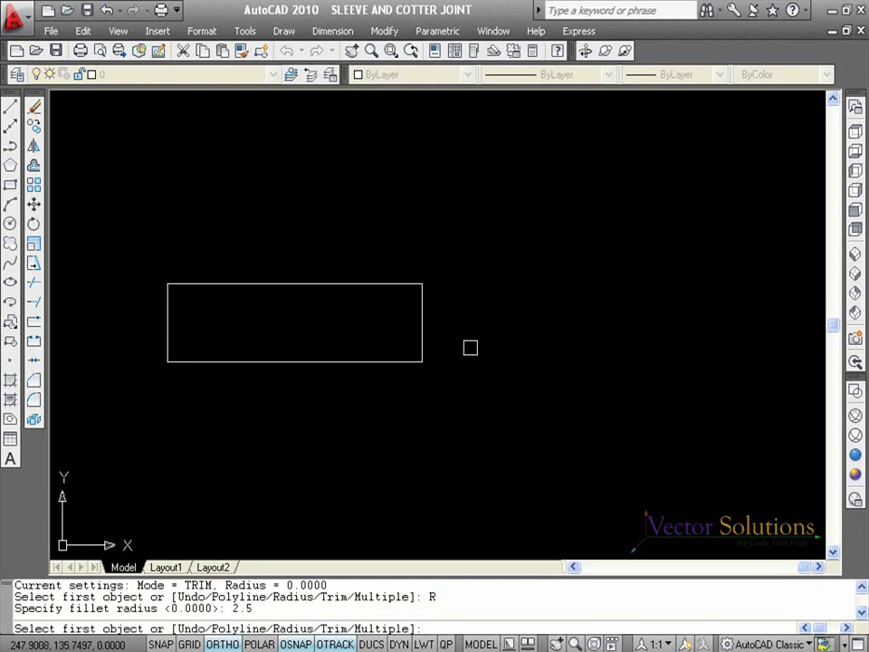
right_click(480, 337)
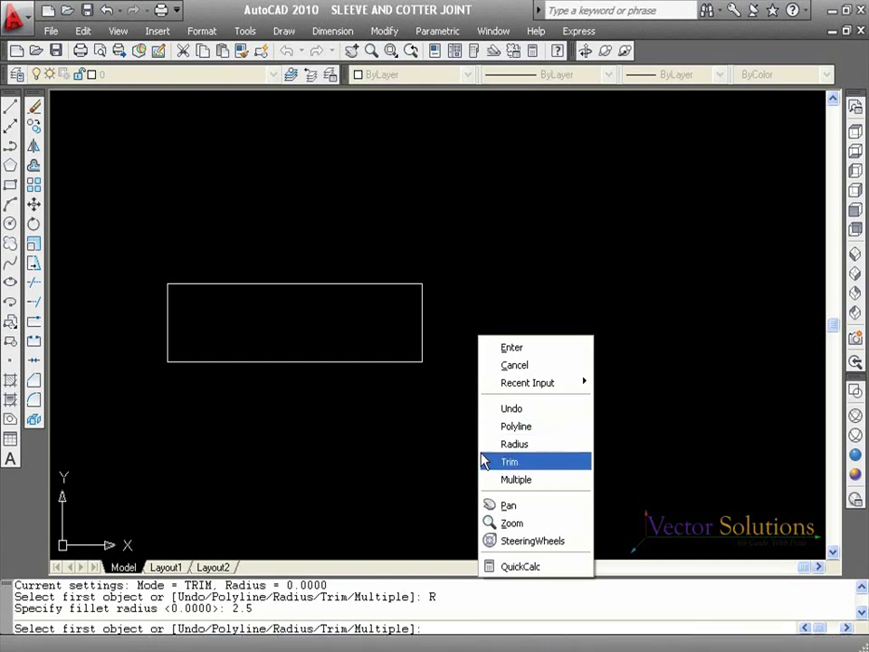
left_click(481, 479)
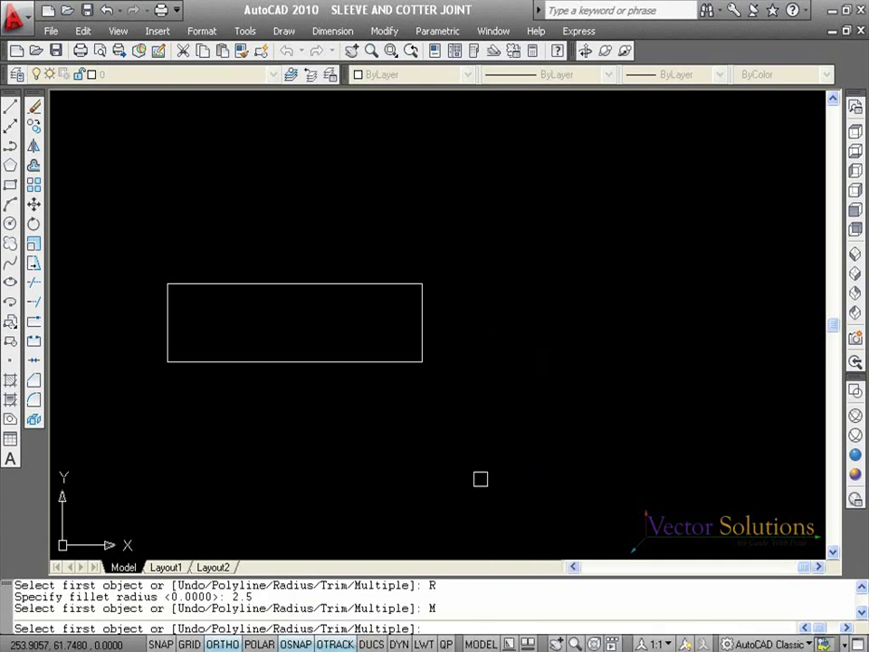
- Round all four corners of the sleeve rectangle by picking each pair of adjacent edges
left_click(181, 361)
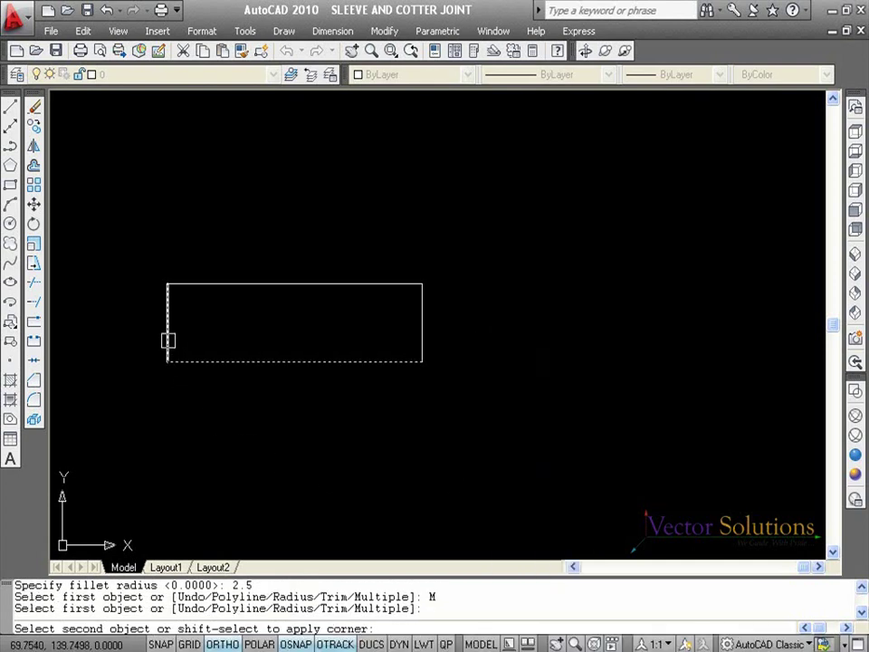
left_click(169, 340)
left_click(167, 297)
left_click(268, 283)
left_click(385, 283)
left_click(422, 300)
left_click(422, 326)
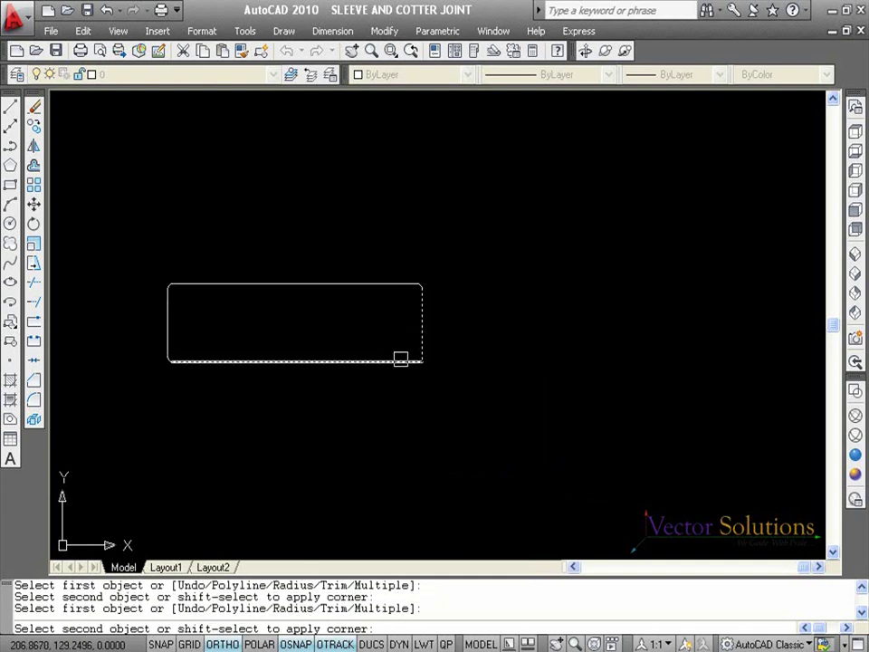
left_click(401, 360)
scroll(254, 326, "up", 3)
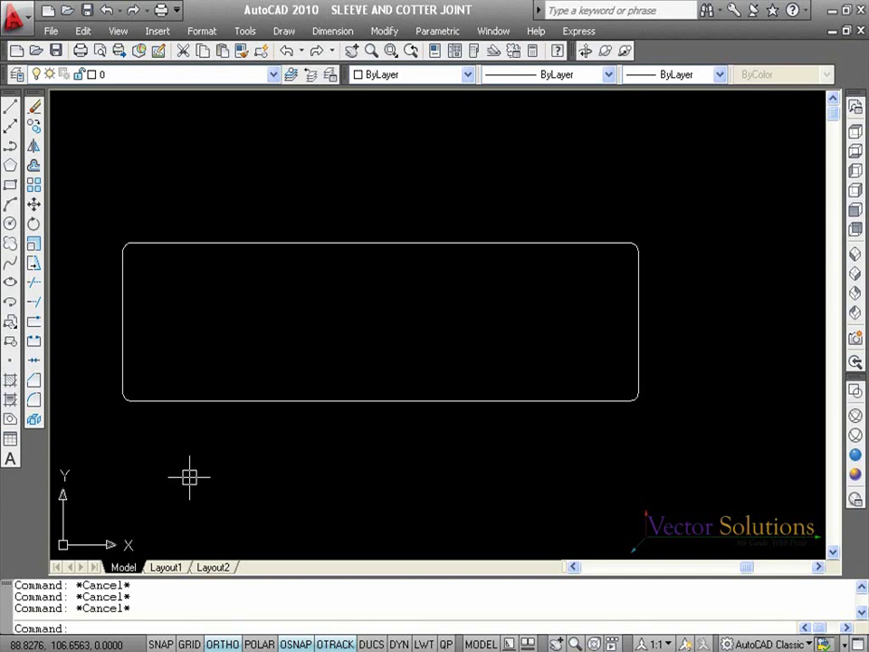
- Below the sleeve, start the rod outline with a 25 horizontal line and a 1.5 step down
middle_click_drag(189, 477, 274, 367)
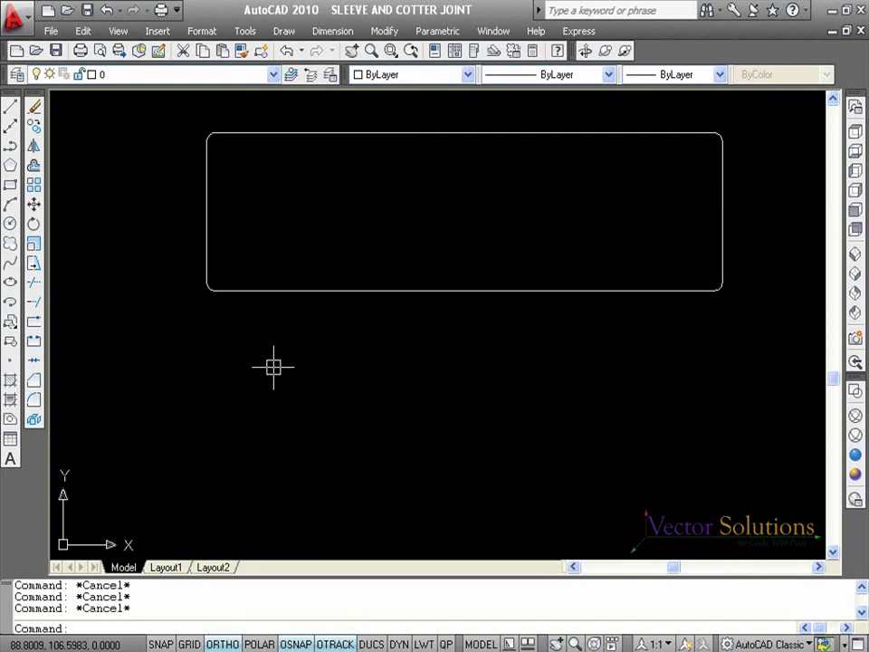
type("L")
key("Return")
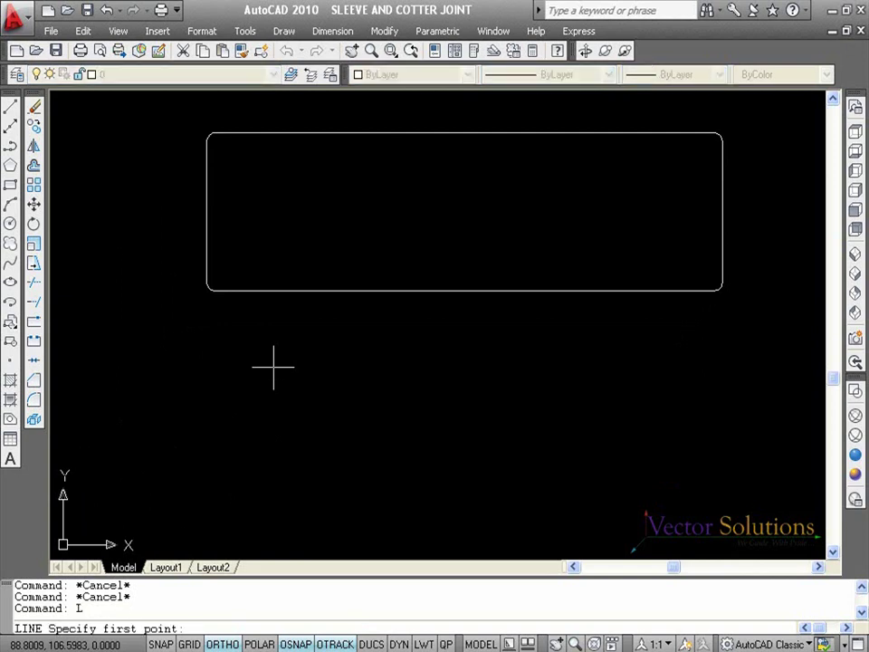
left_click(193, 458)
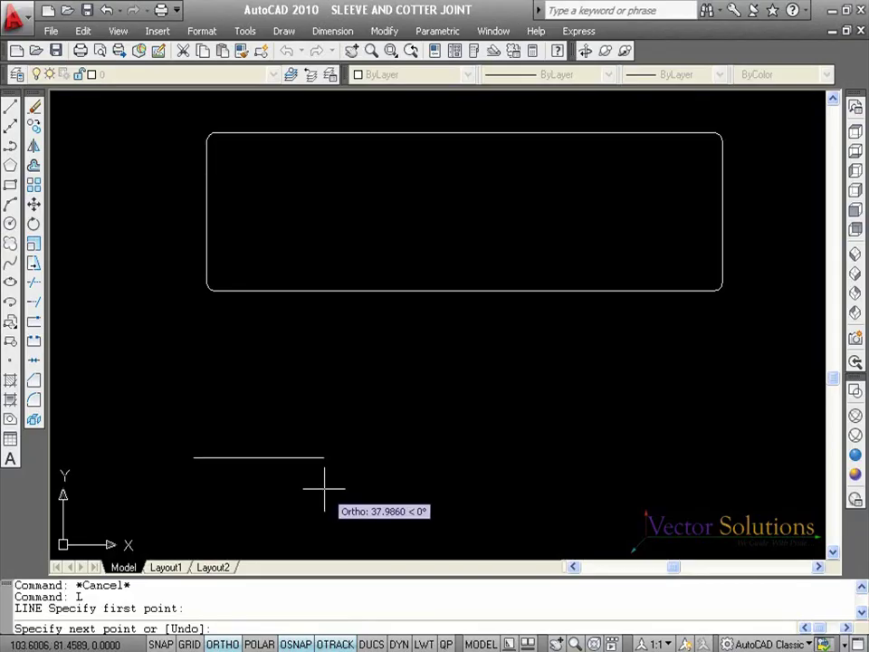
type("25")
key("Return")
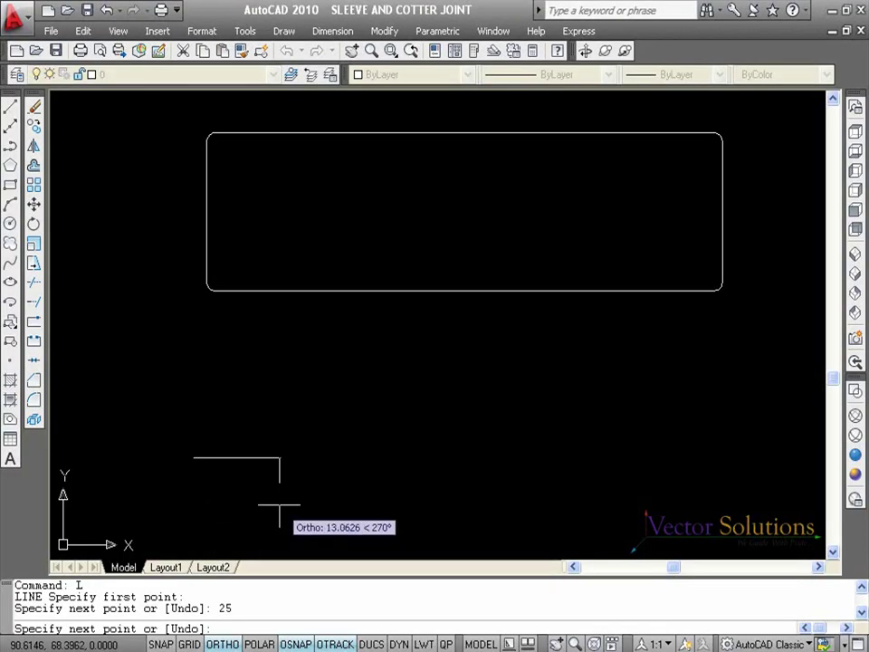
type("1.5")
key("Return")
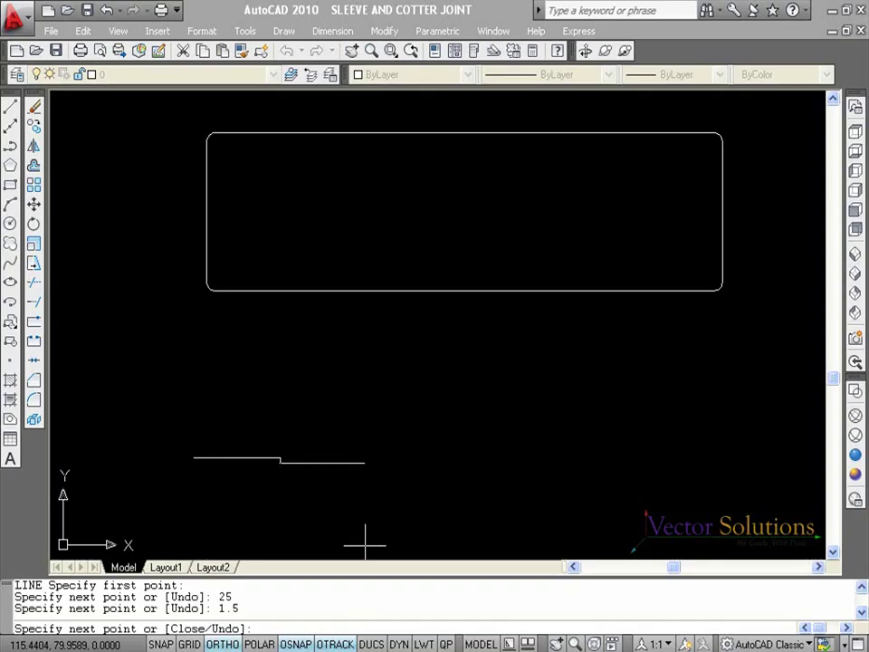
- Continue the rod outline with the 88 bottom edge, 2 end segment and 88 top edge
type("88")
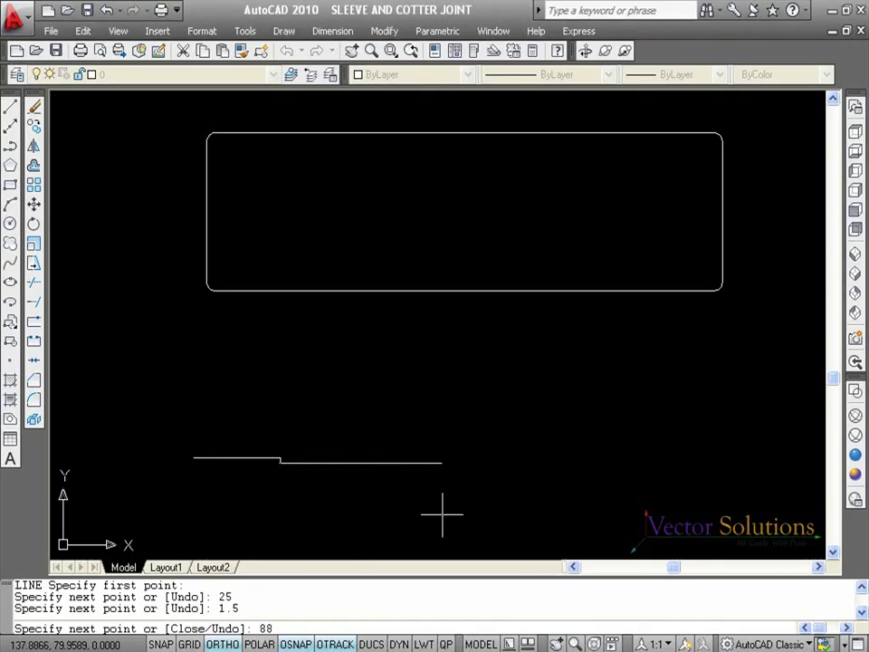
key("Return")
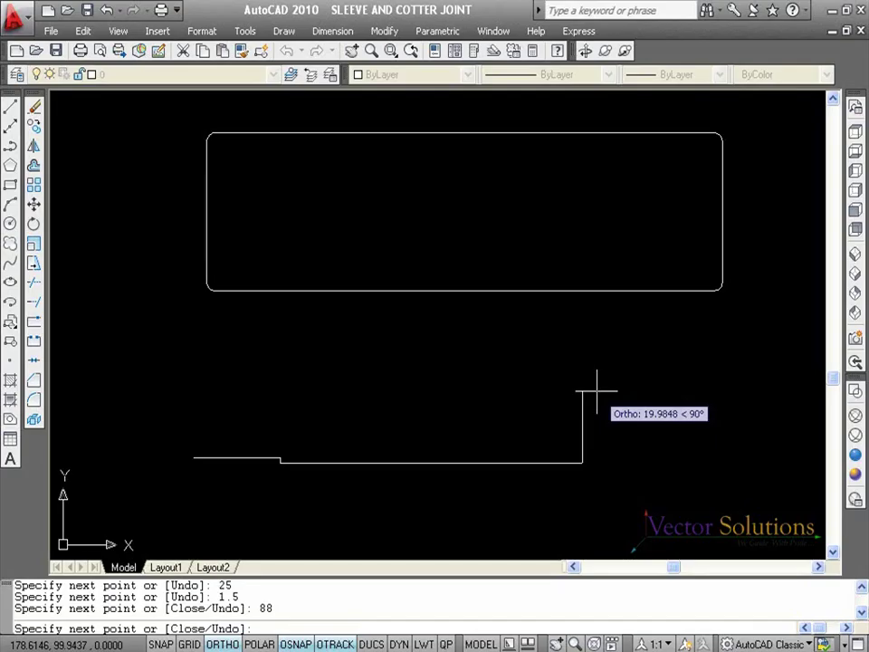
type("25")
key("Return")
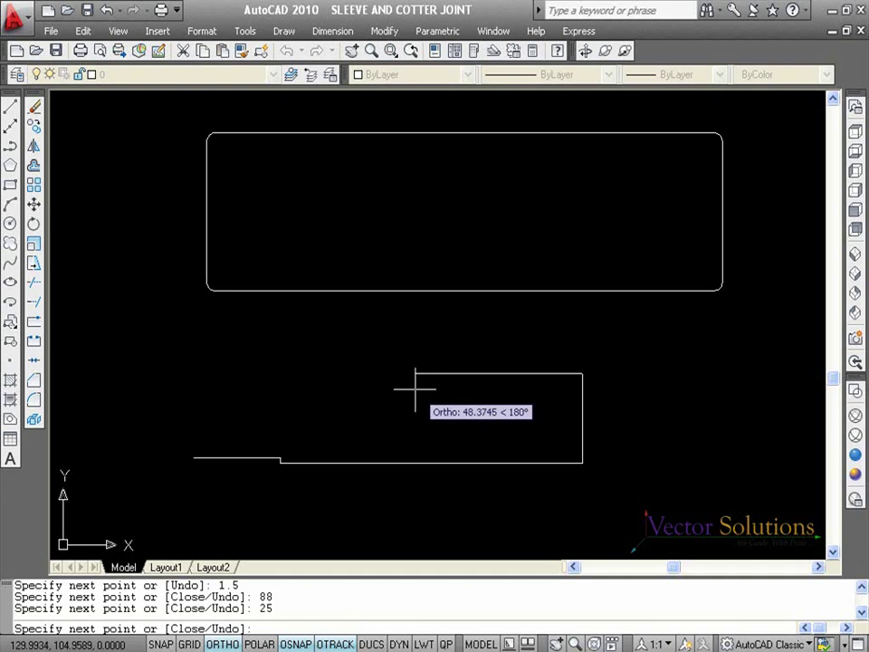
type("88")
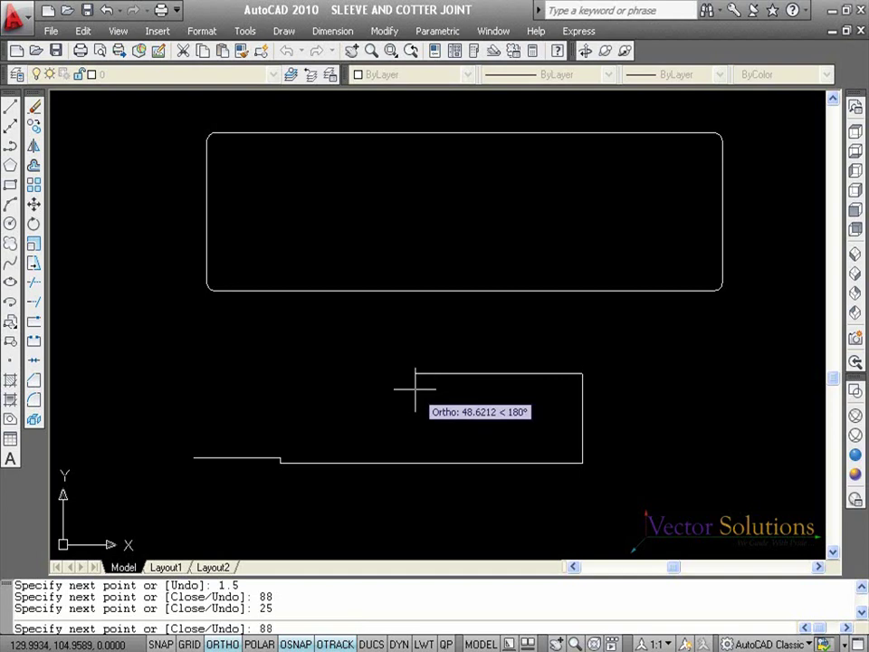
key("Return")
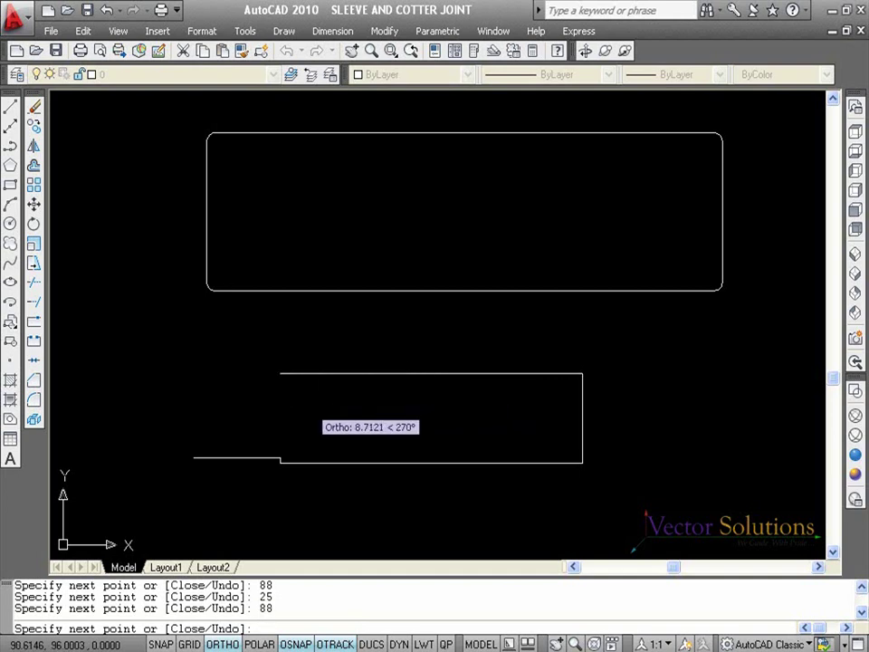
- Add the 1.5 step and 25 leftward segment, then close the rod outline
type("1.5")
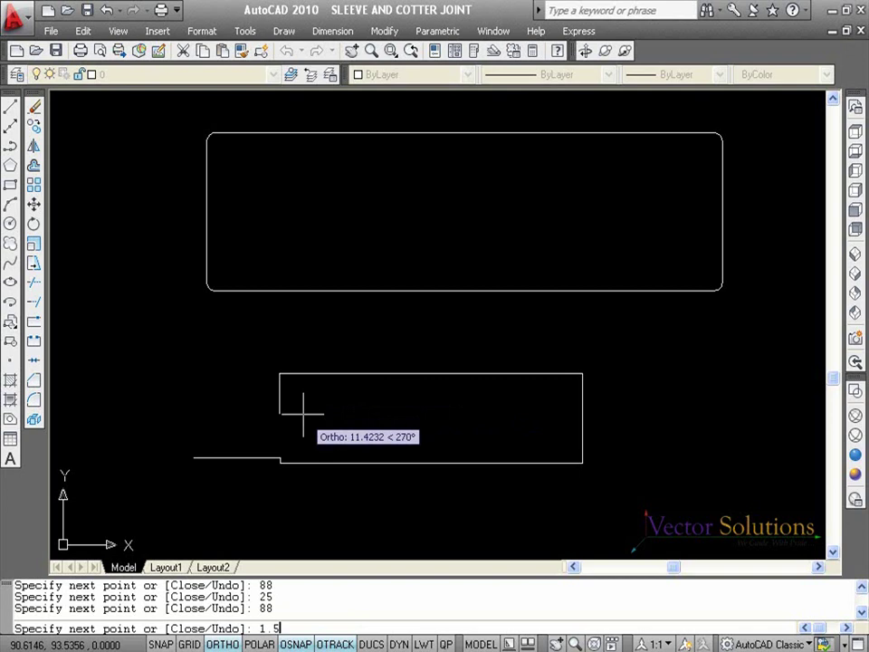
key("Return")
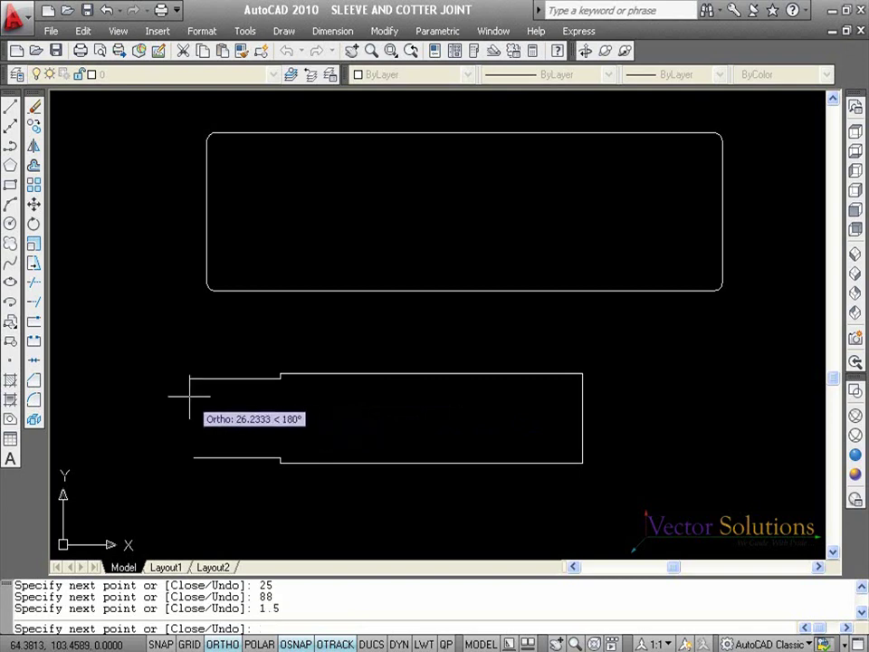
type("25")
key("Return")
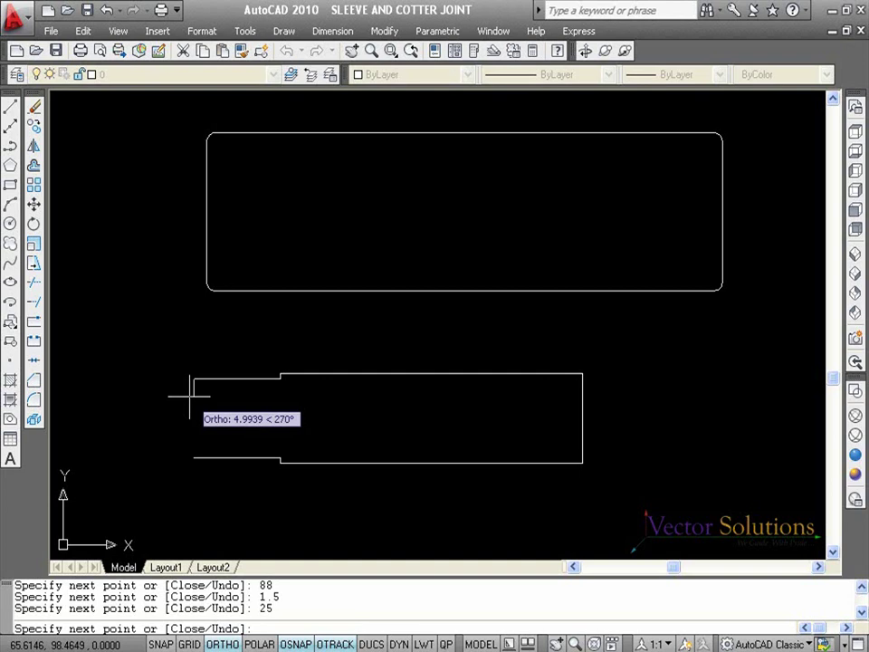
type("C")
key("Return")
key("Escape")
key("Escape")
key("Escape")
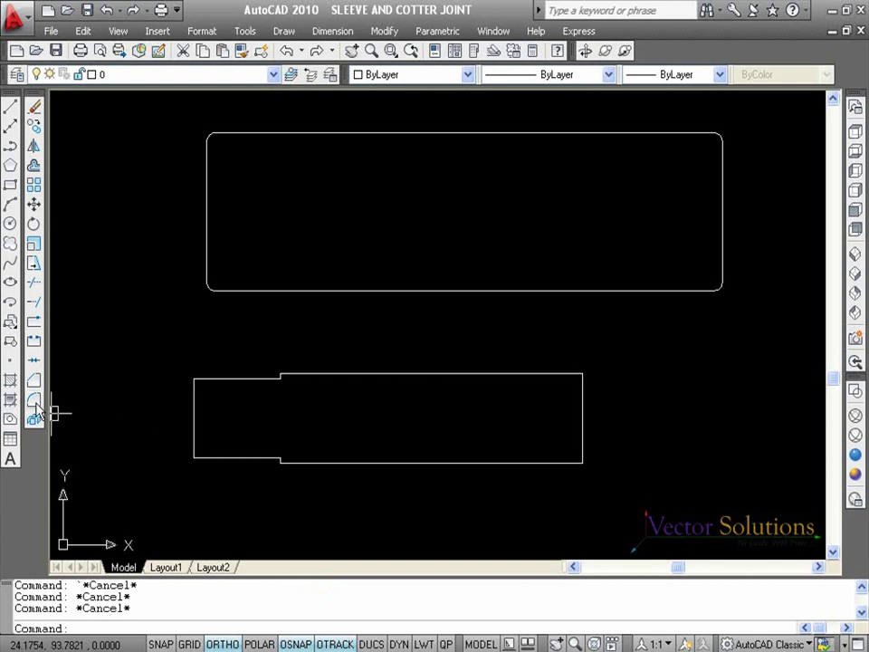
- Start FILLET with a radius of 1 in Multiple mode
left_click(34, 402)
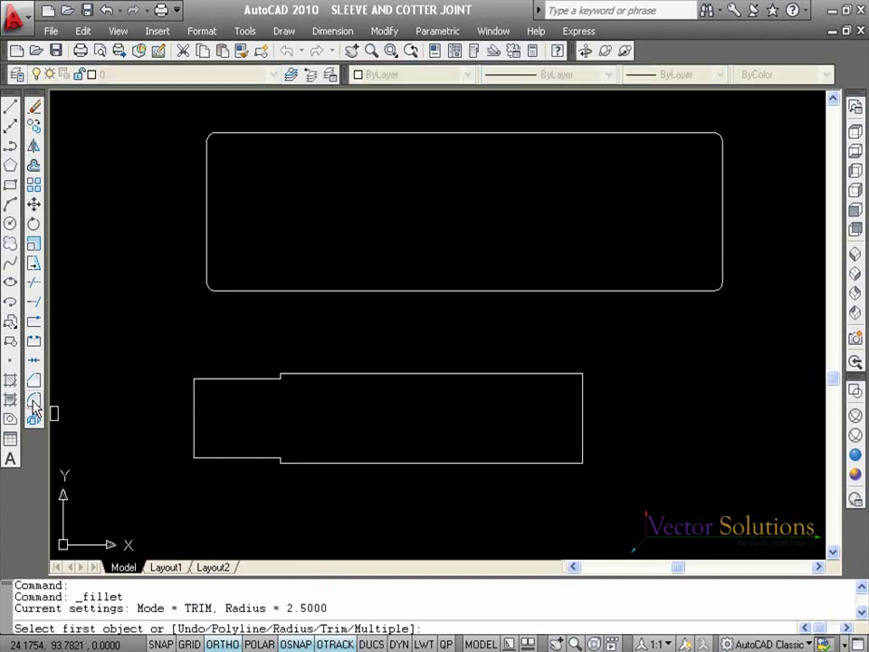
right_click(72, 295)
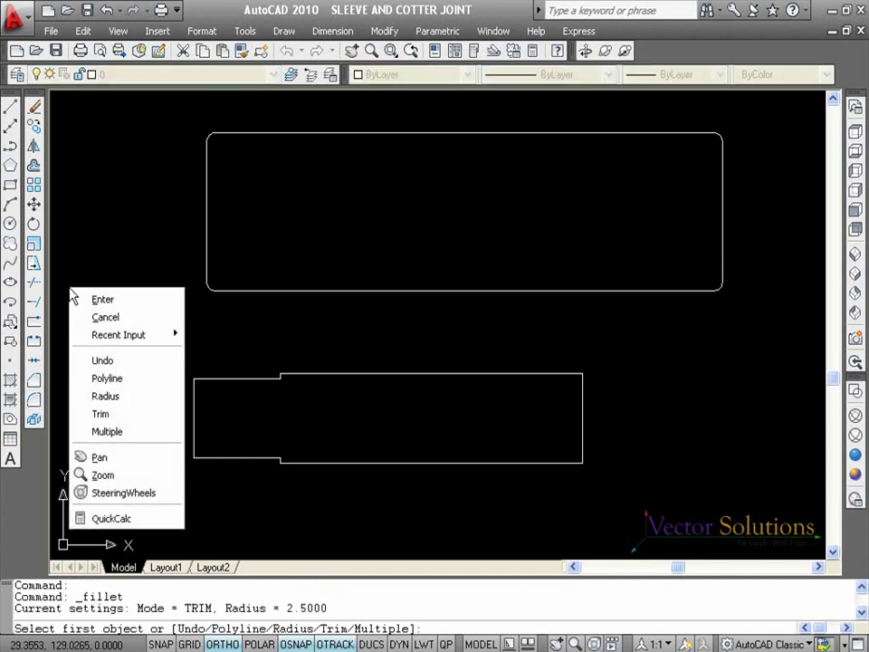
left_click(90, 400)
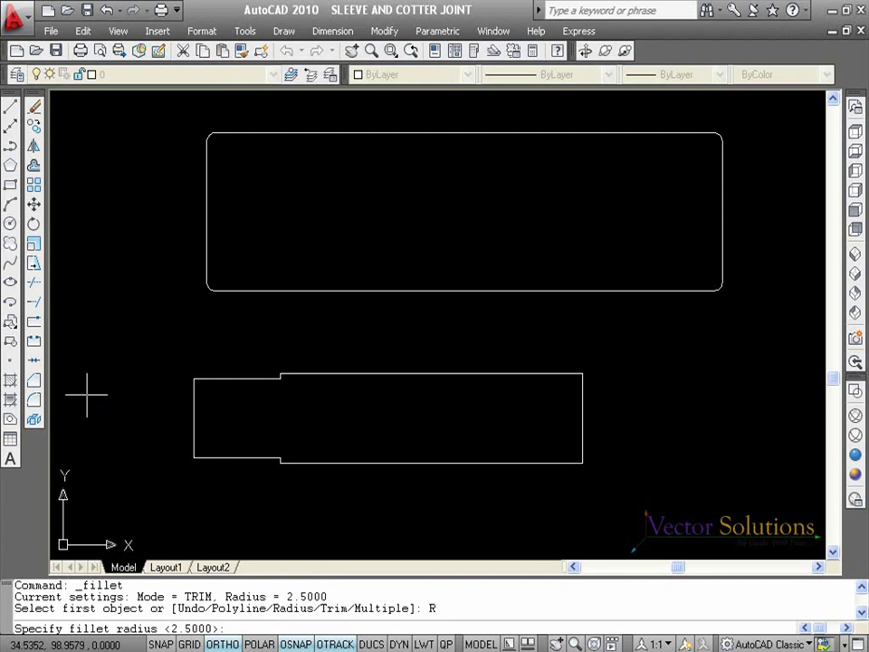
type("1")
key("Return")
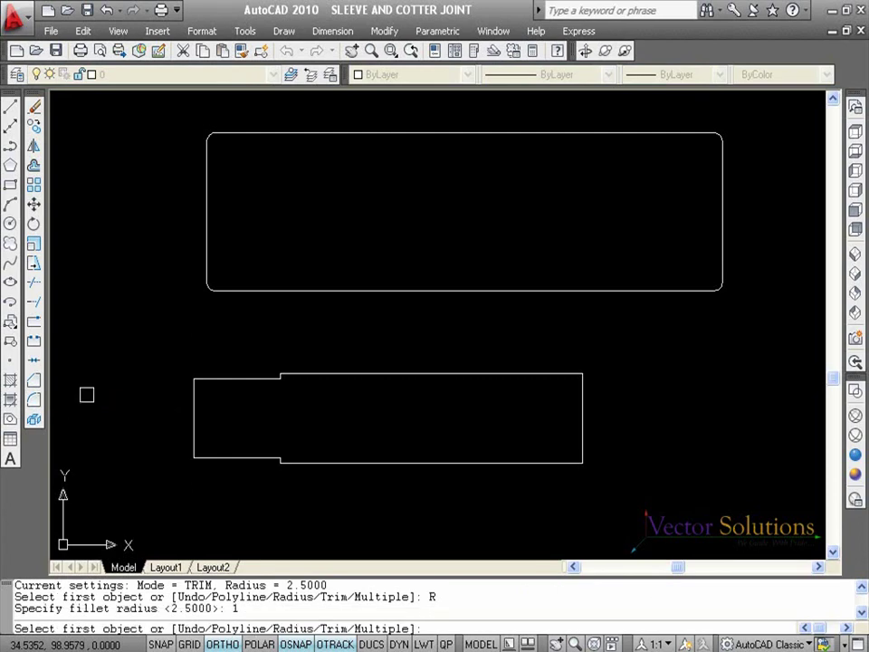
right_click(70, 303)
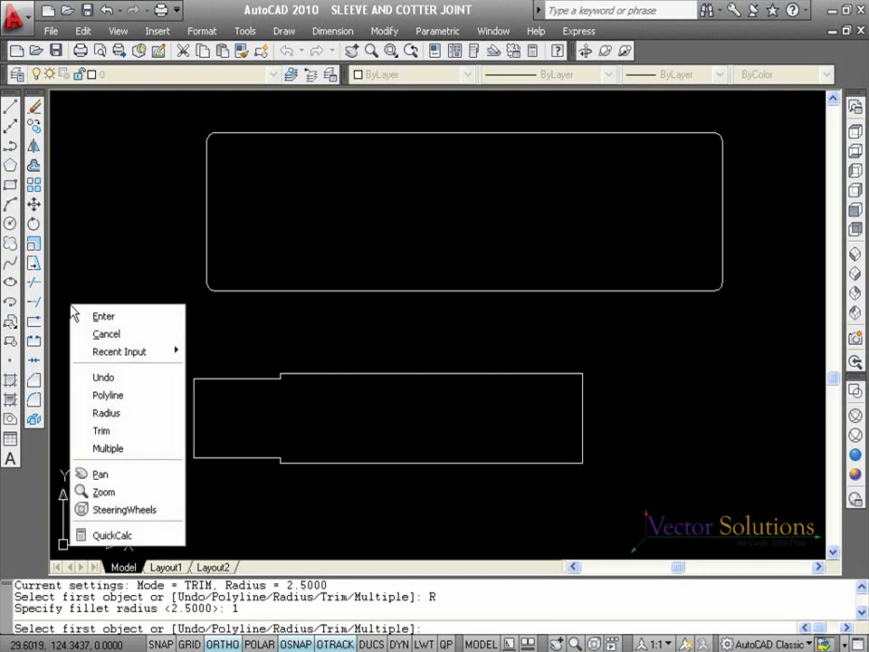
left_click(95, 449)
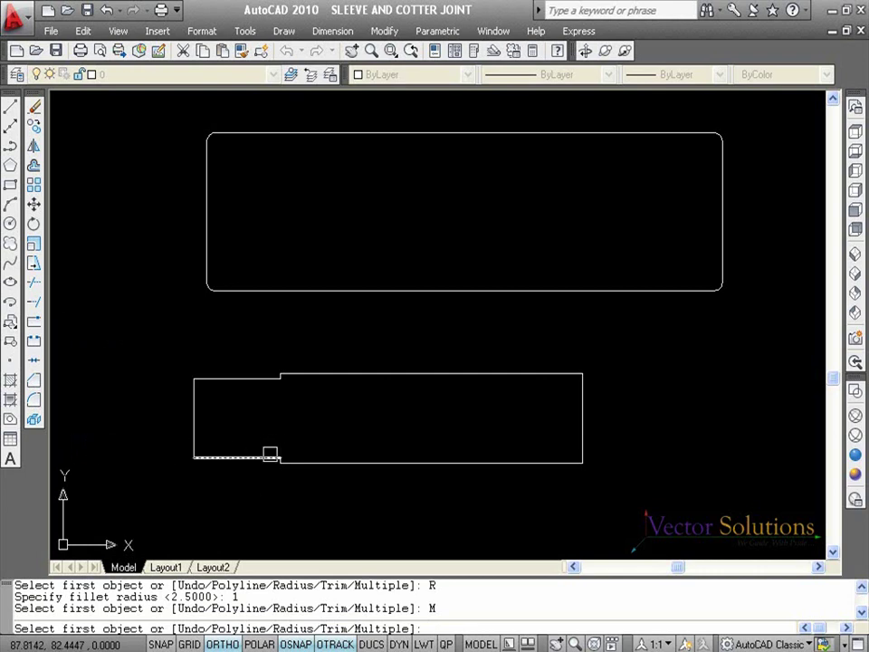
- Round the upper and lower inner step corners of the connecting rod
scroll(270, 453, "up", 6)
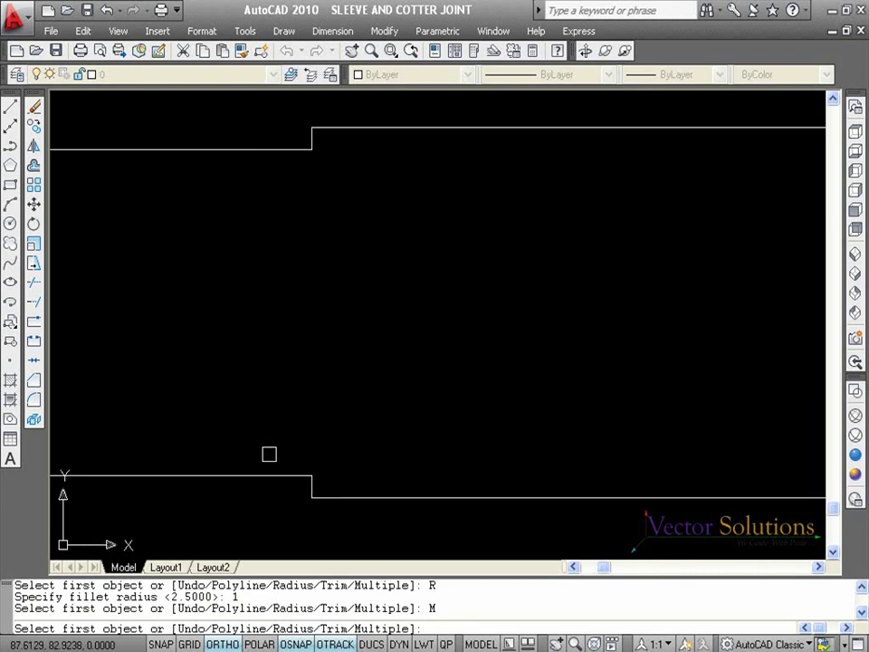
left_click(280, 154)
left_click(308, 140)
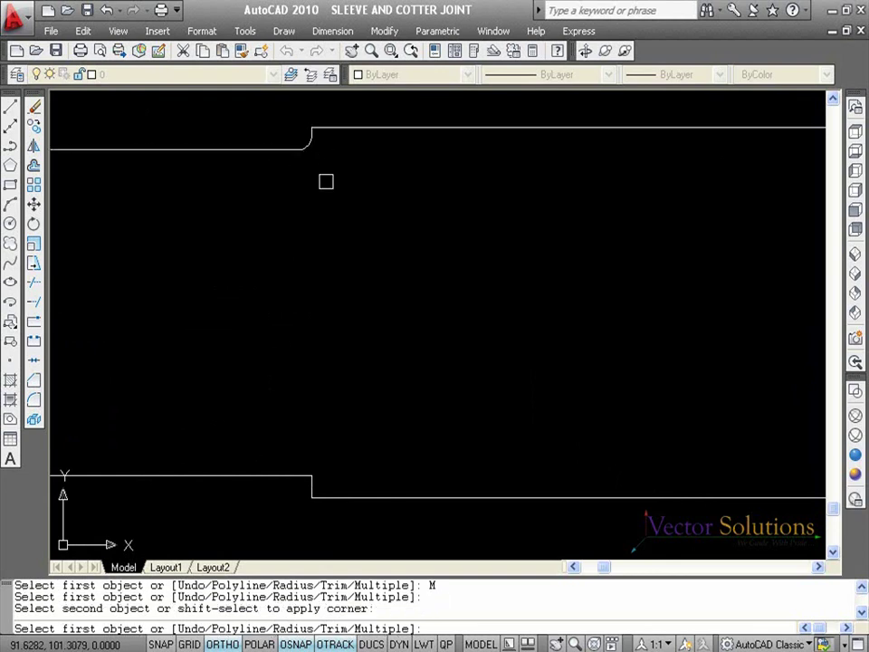
left_click(277, 471)
left_click(312, 478)
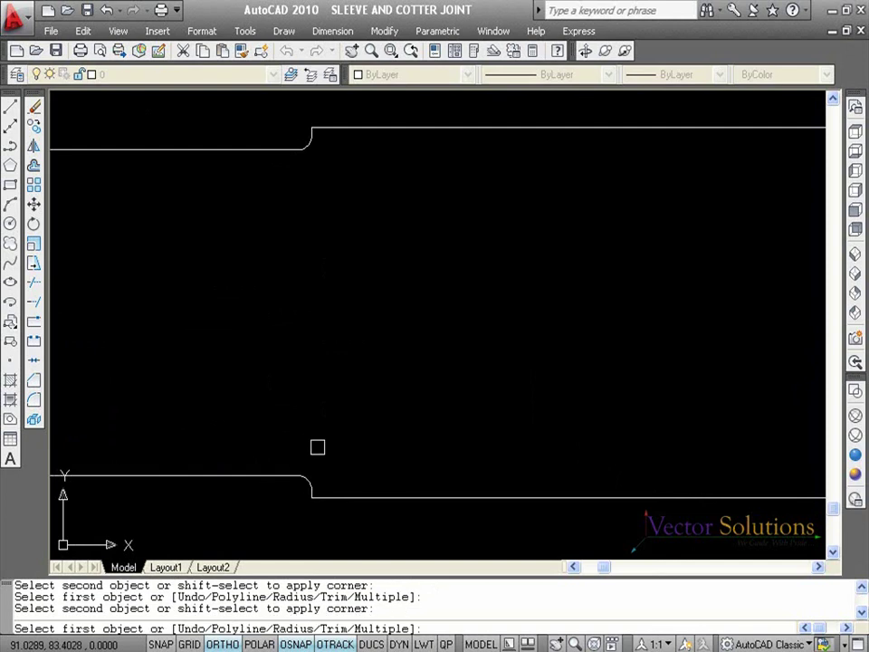
key("Return")
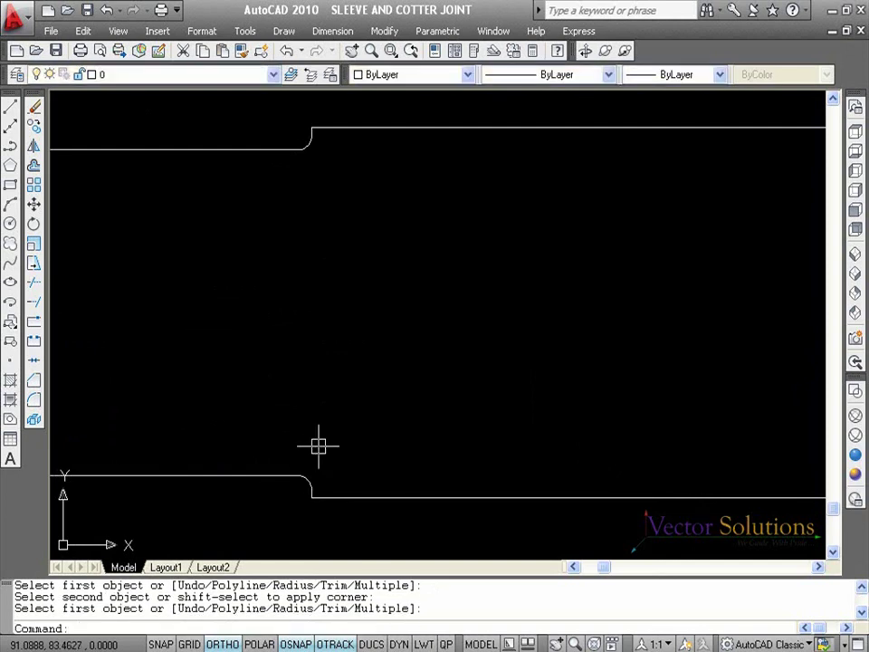
- Copy the rod's right end line to 2 and 88 units leftward
key("Escape")
key("Escape")
key("Escape")
scroll(308, 445, "down", 3)
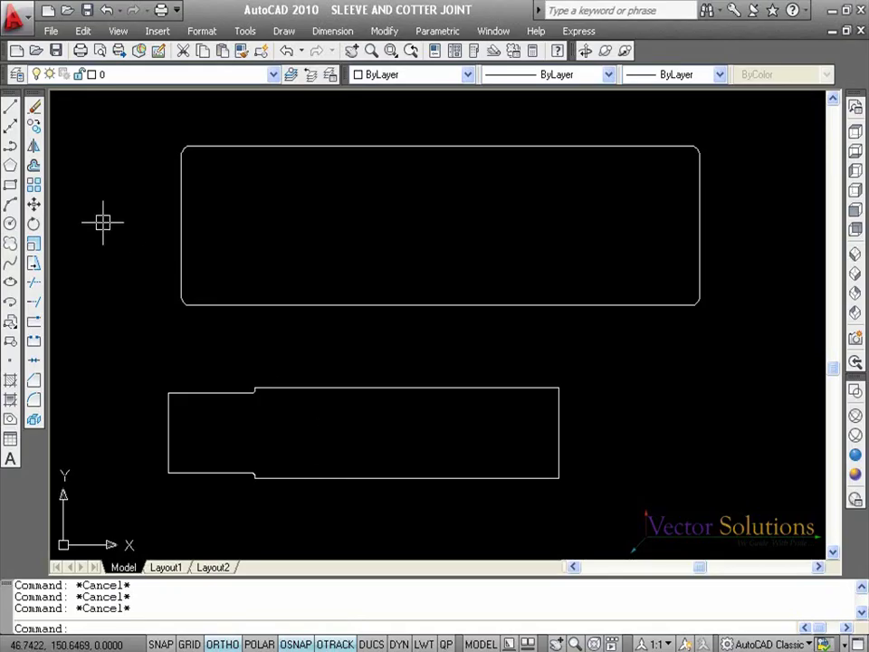
left_click(36, 129)
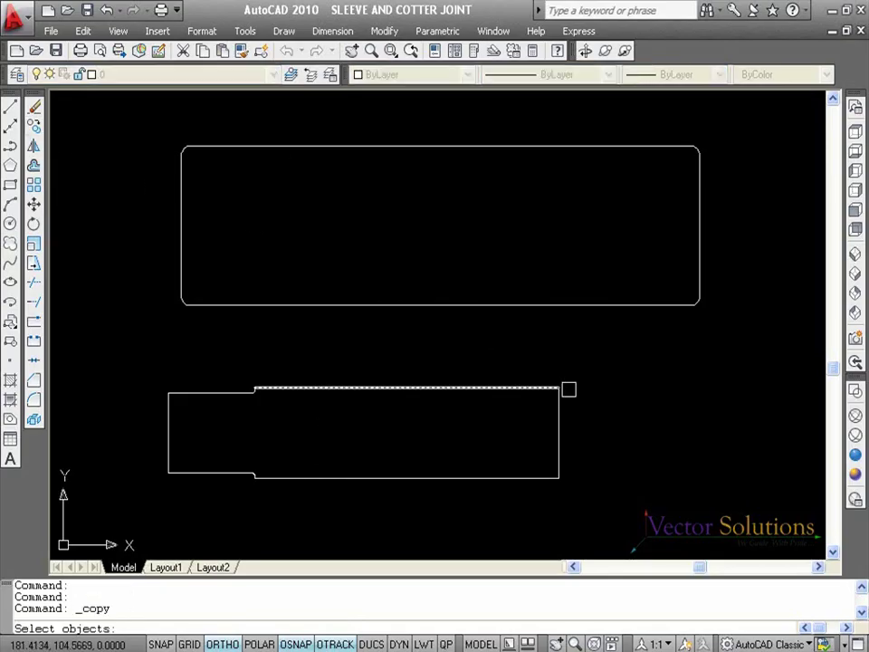
left_click(558, 424)
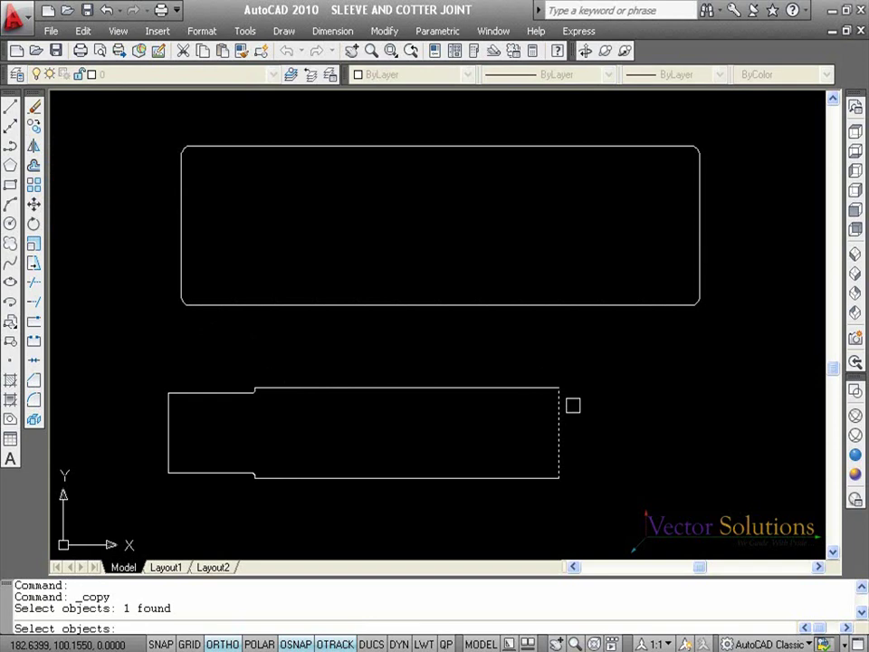
key("Return")
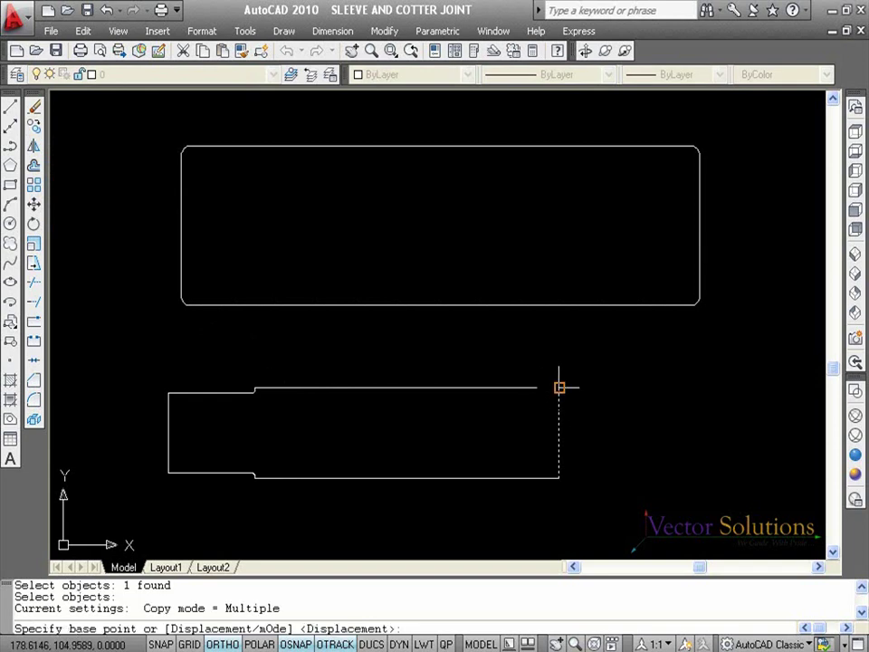
left_click(559, 387)
type("2")
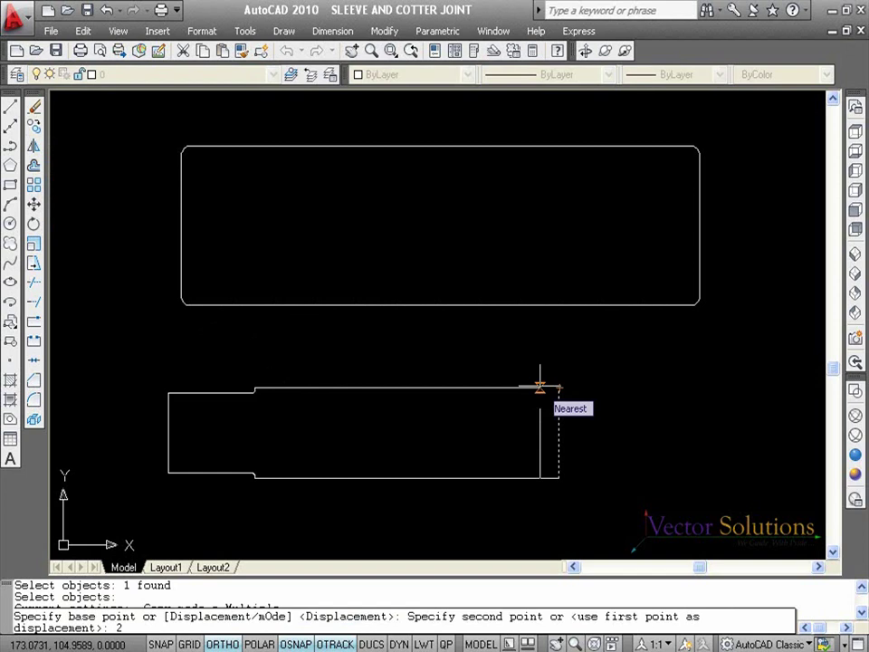
key("Return")
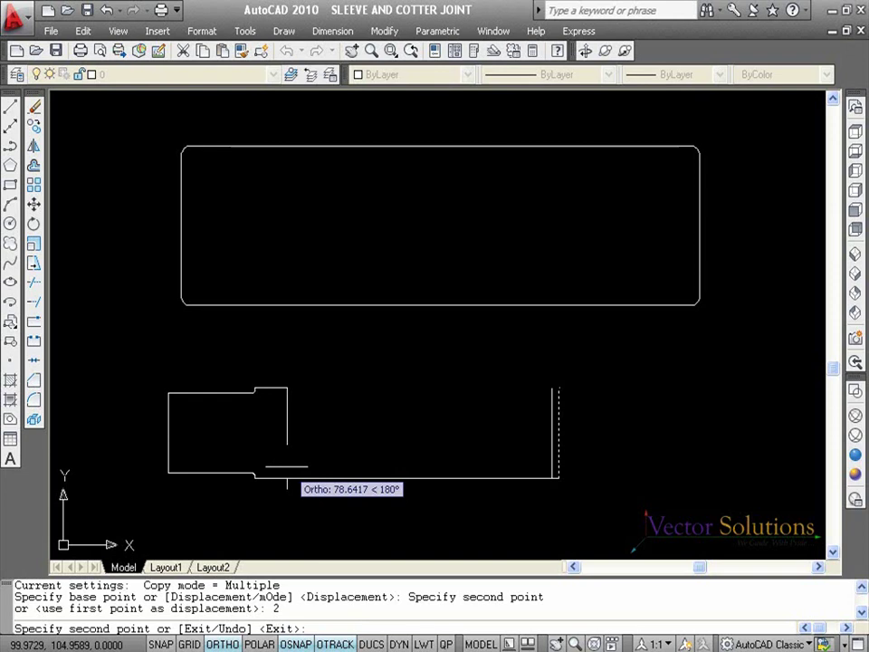
type("88")
key("Return")
key("Return")
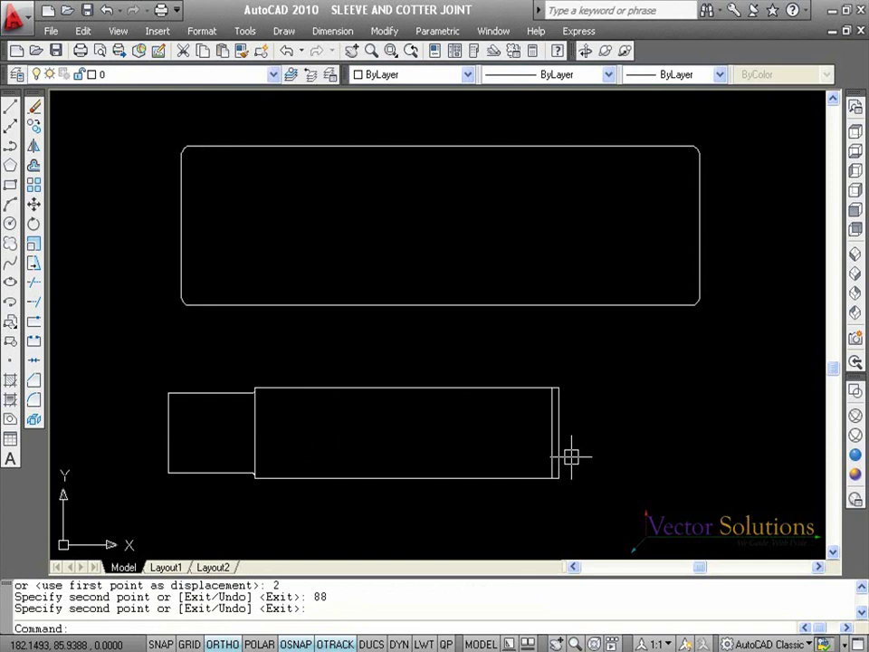
key("Escape")
key("Escape")
key("Escape")
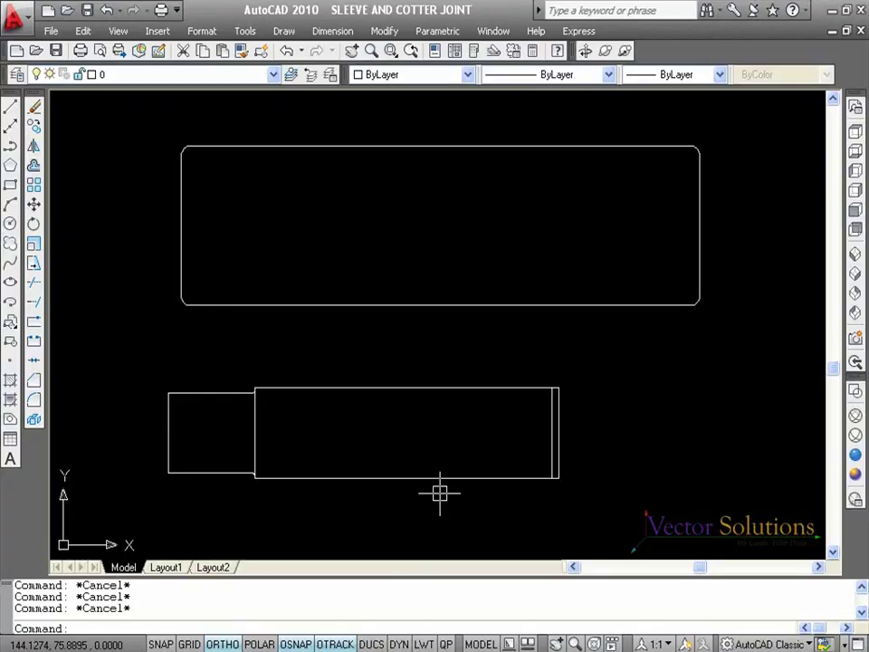
- Chamfer the rod's lower right corner with distances of 2 and 2
left_click(34, 381)
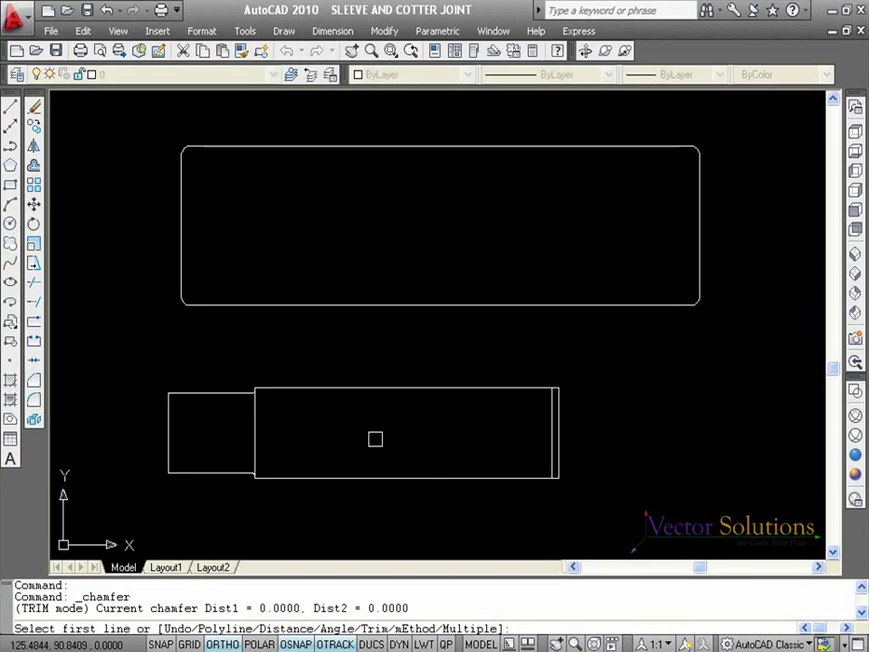
right_click(647, 358)
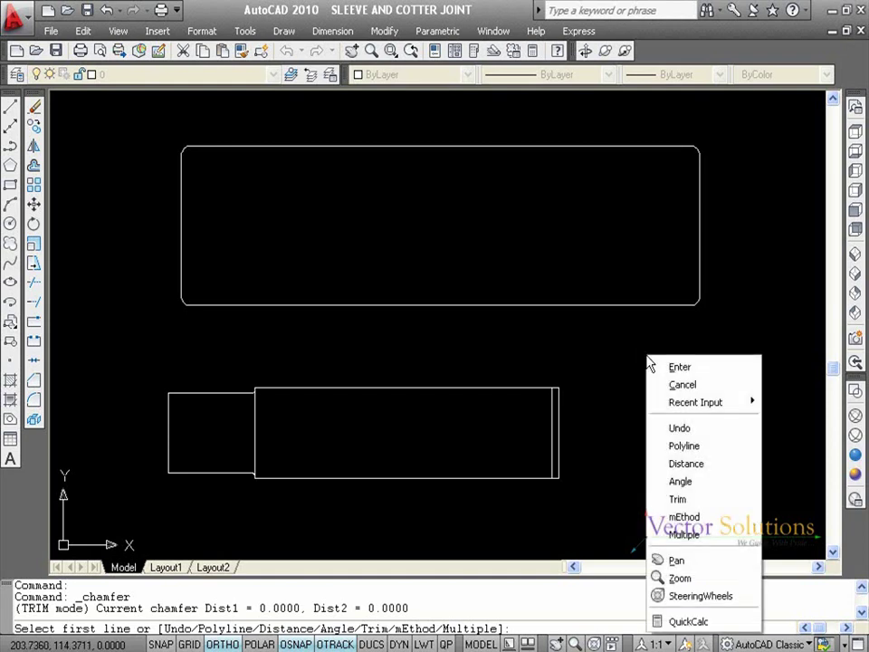
left_click(654, 463)
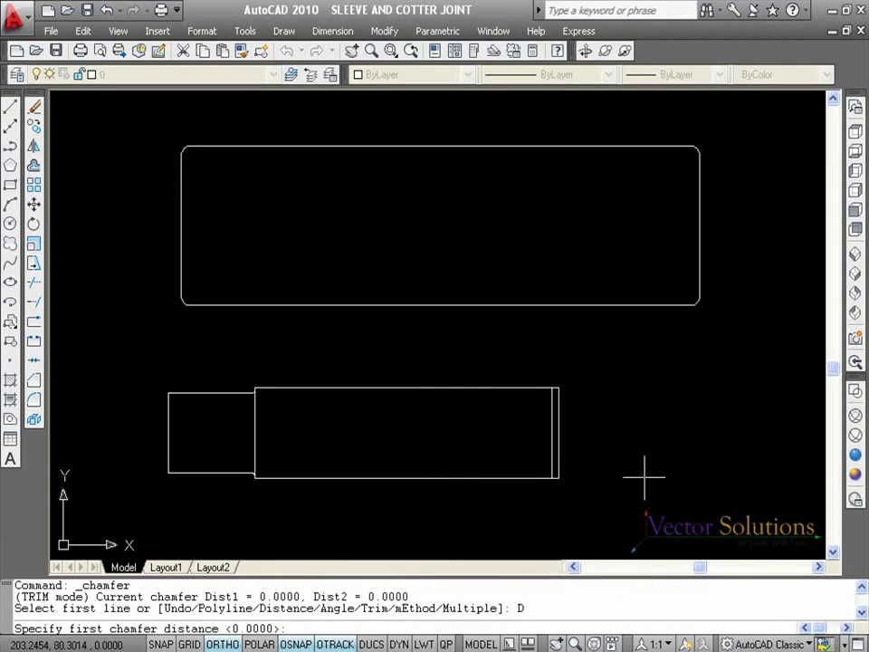
type("2")
key("Return")
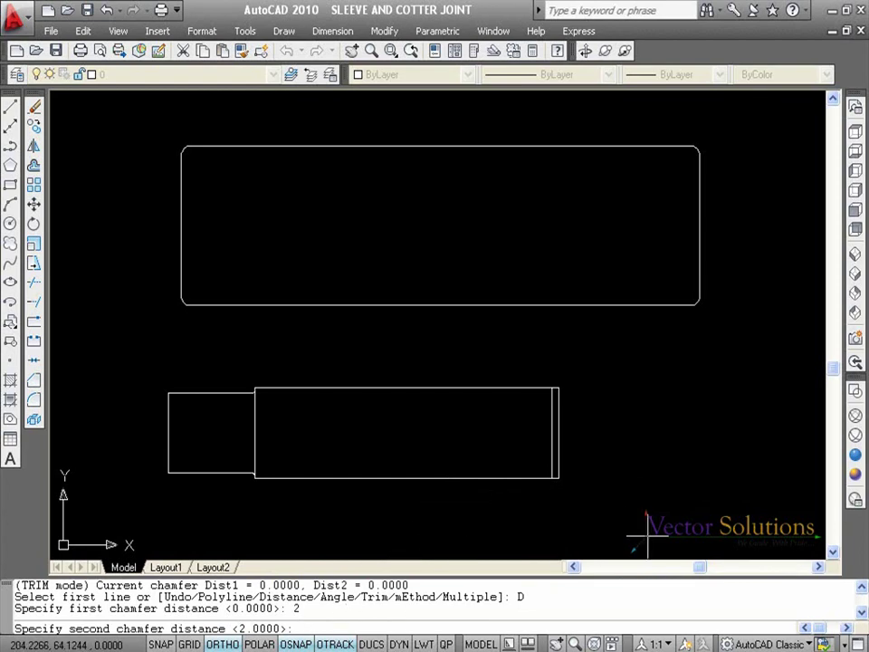
type("2")
key("Return")
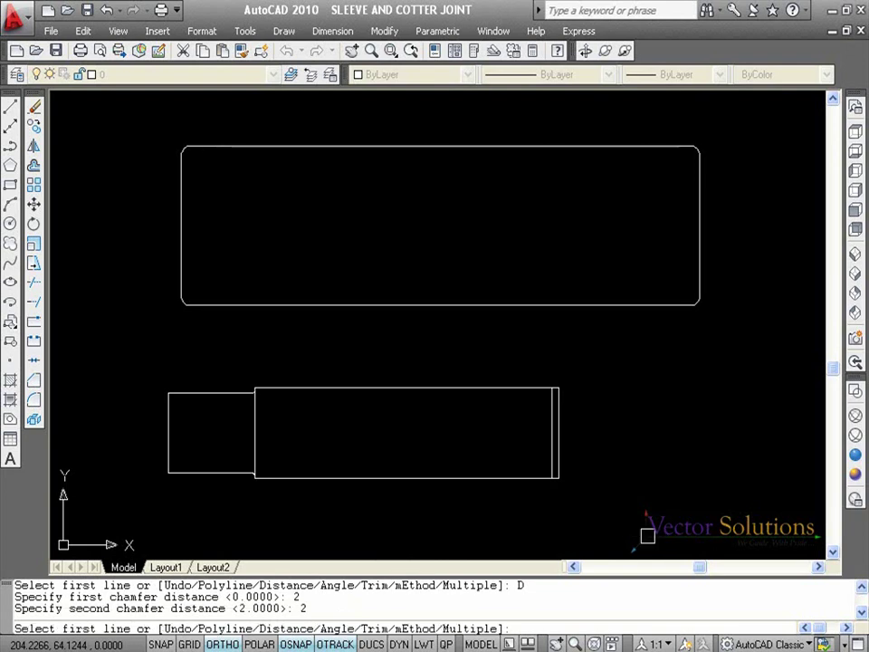
left_click(535, 479)
left_click(559, 462)
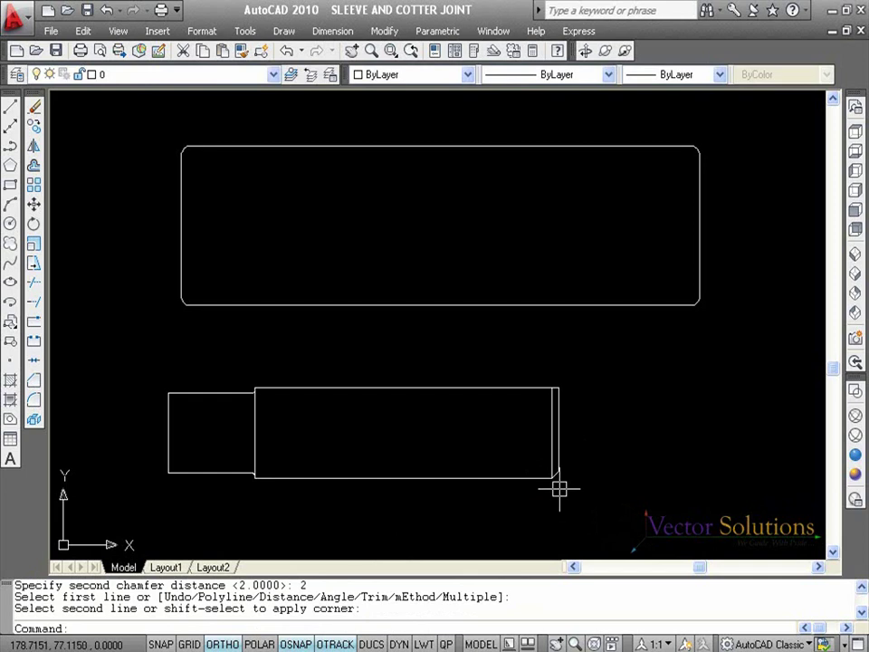
- Chamfer the rod's upper right corner with length 2 at 45°
left_click(33, 379)
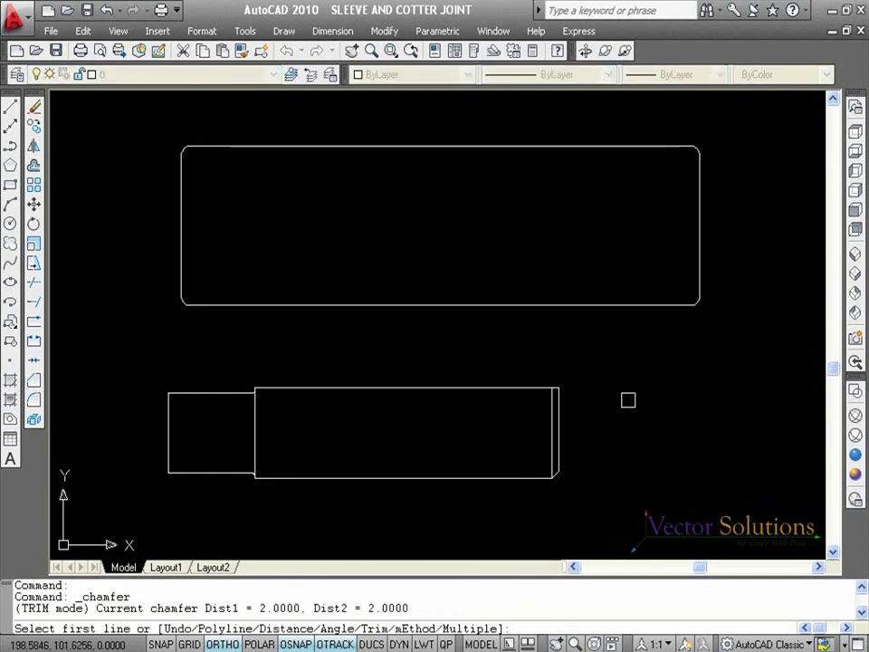
left_click(615, 373)
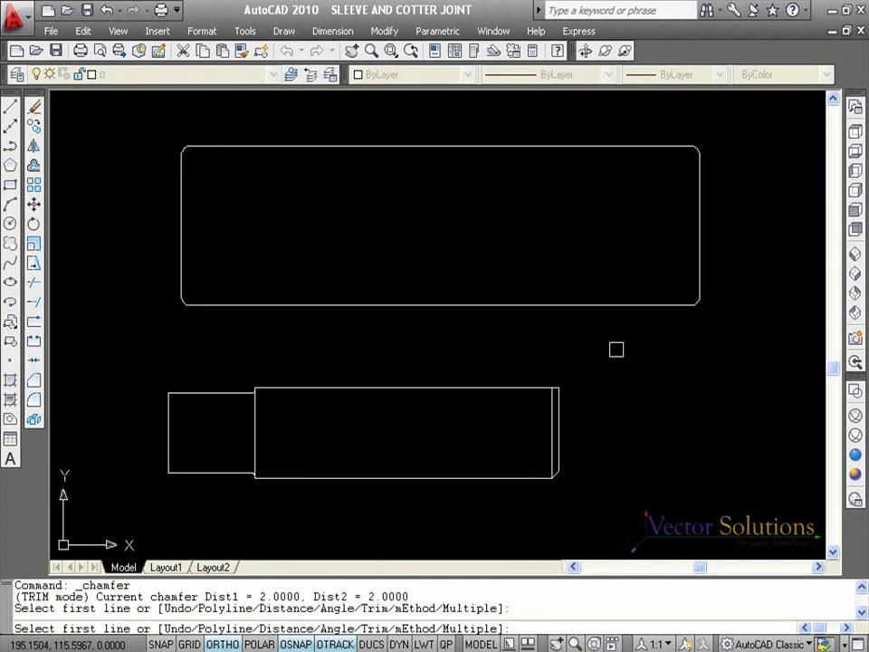
right_click(615, 349)
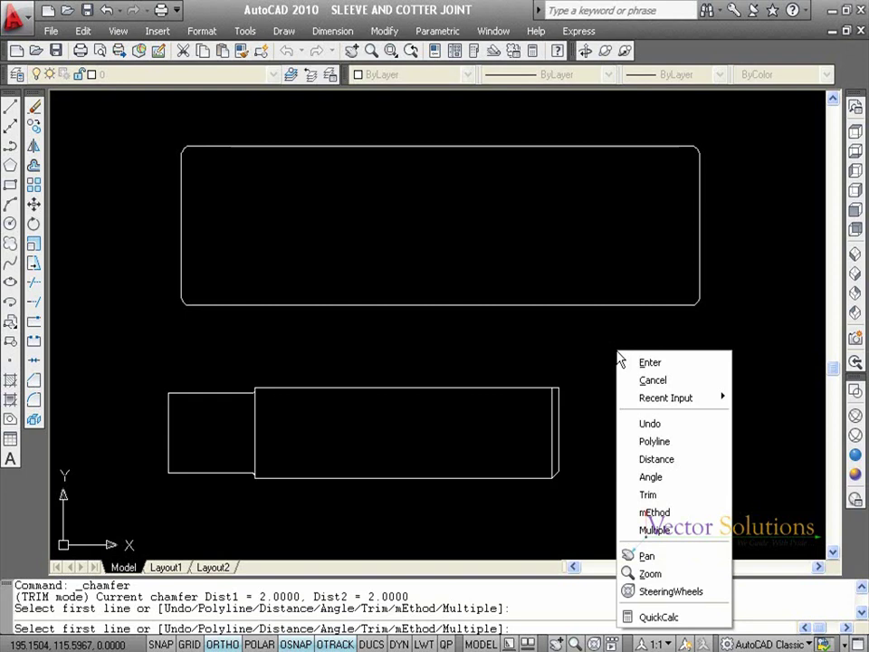
left_click(627, 478)
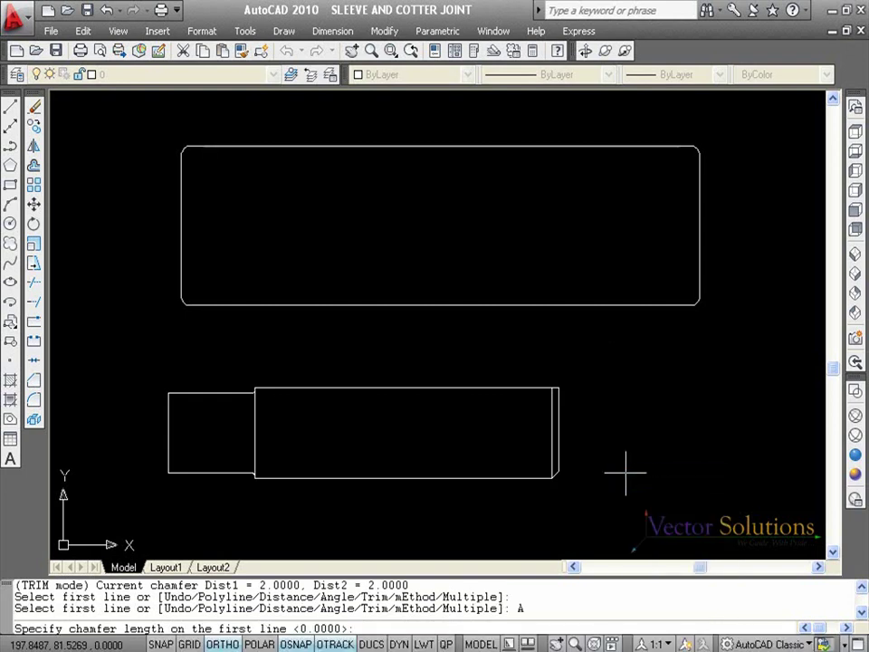
type("2")
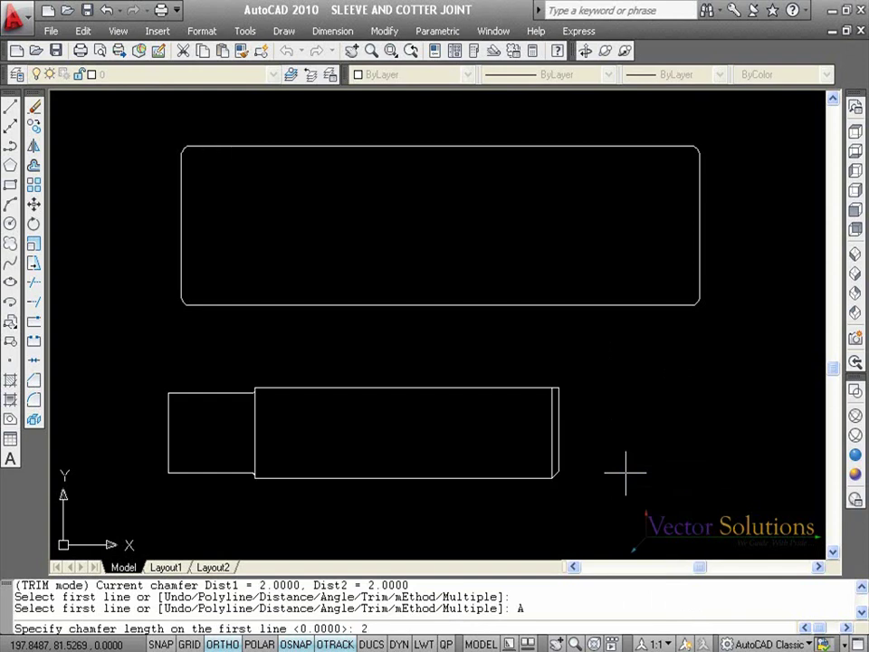
key("Return")
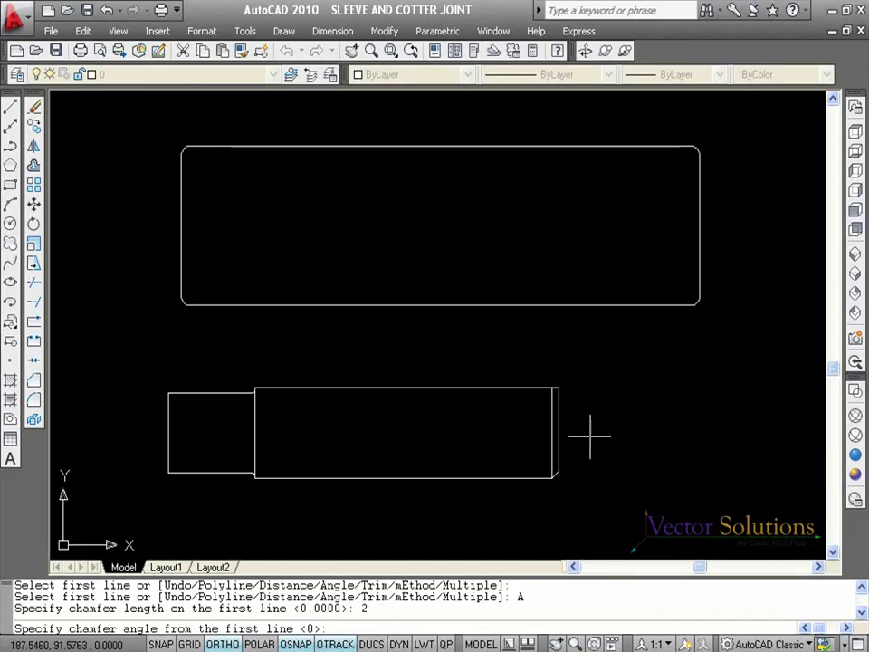
type("45")
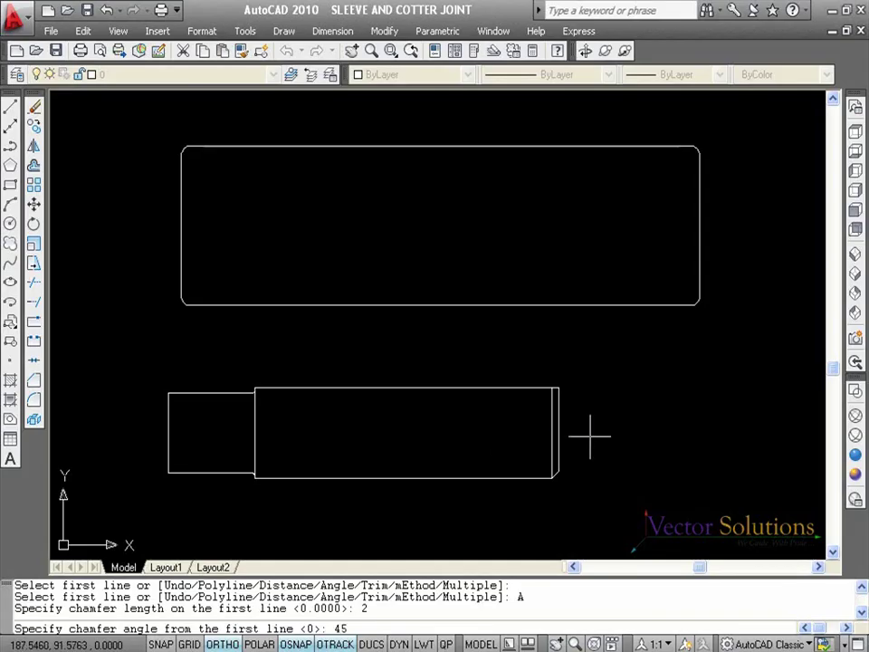
key("Return")
left_click(528, 388)
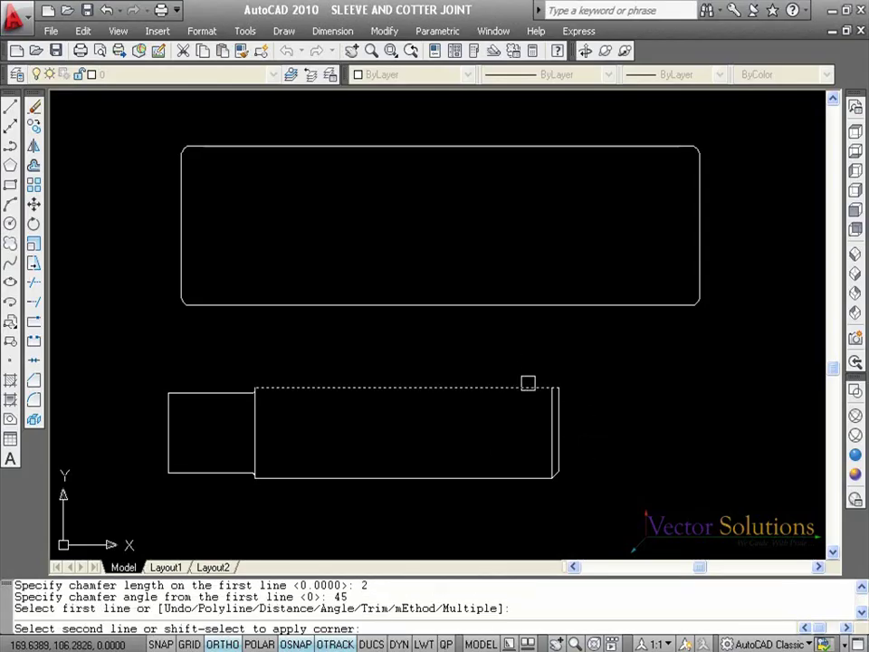
left_click(559, 425)
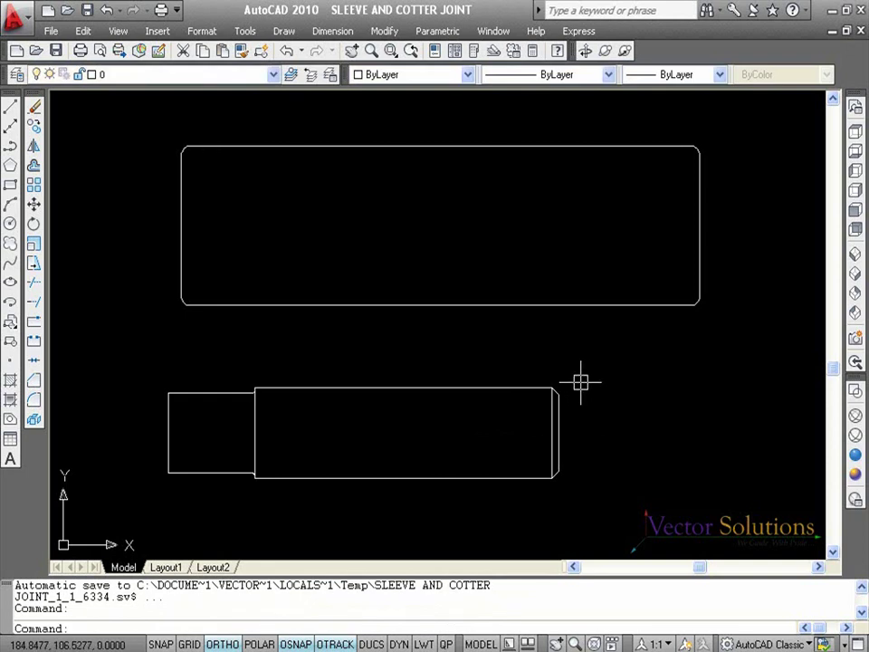
key("Escape")
key("Escape")
key("Escape")
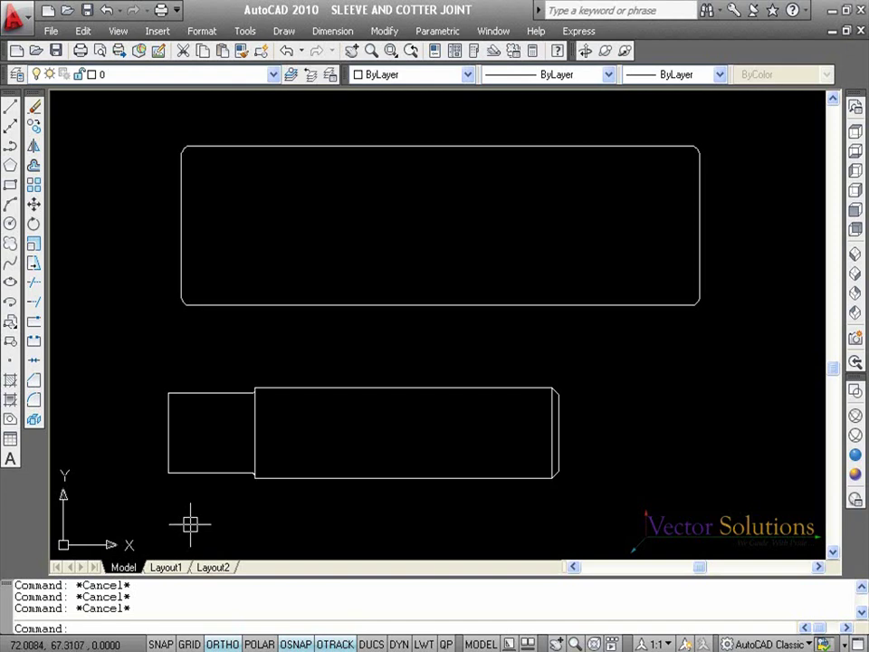
- Draw a radius-11 Start, End, Radius arc from the lower-left corner to the left end's midpoint
left_click(284, 31)
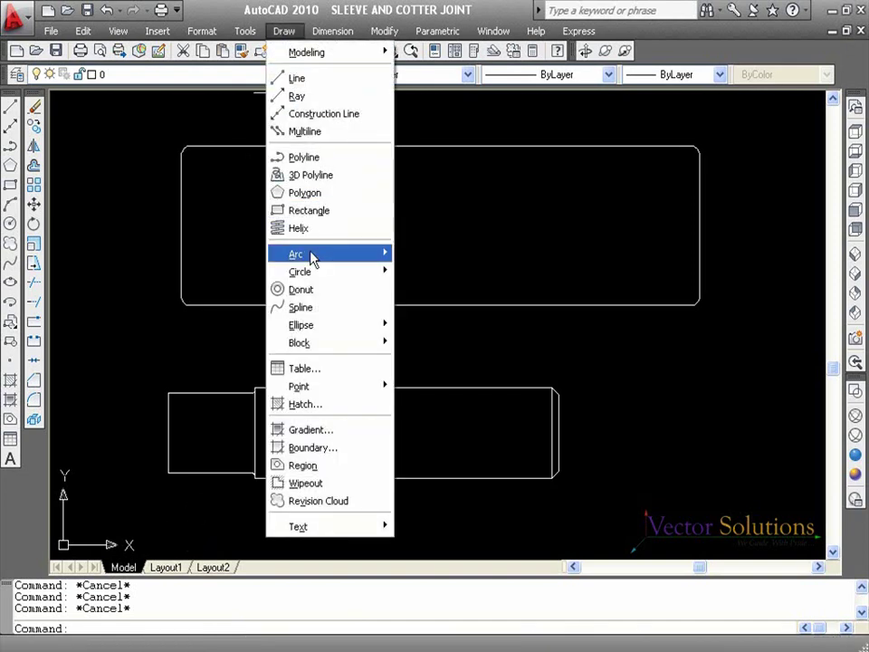
mouse_move(311, 256)
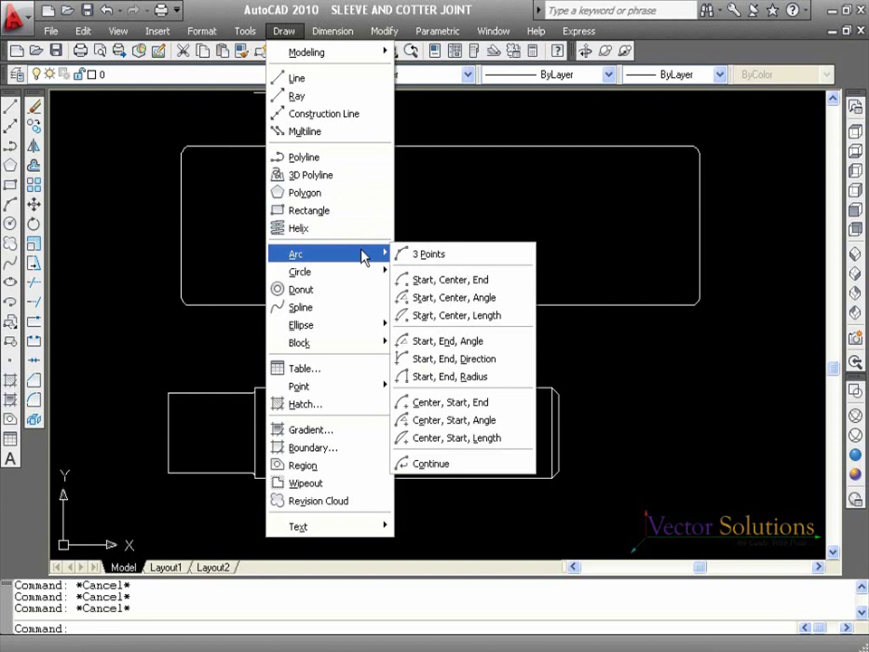
left_click(497, 377)
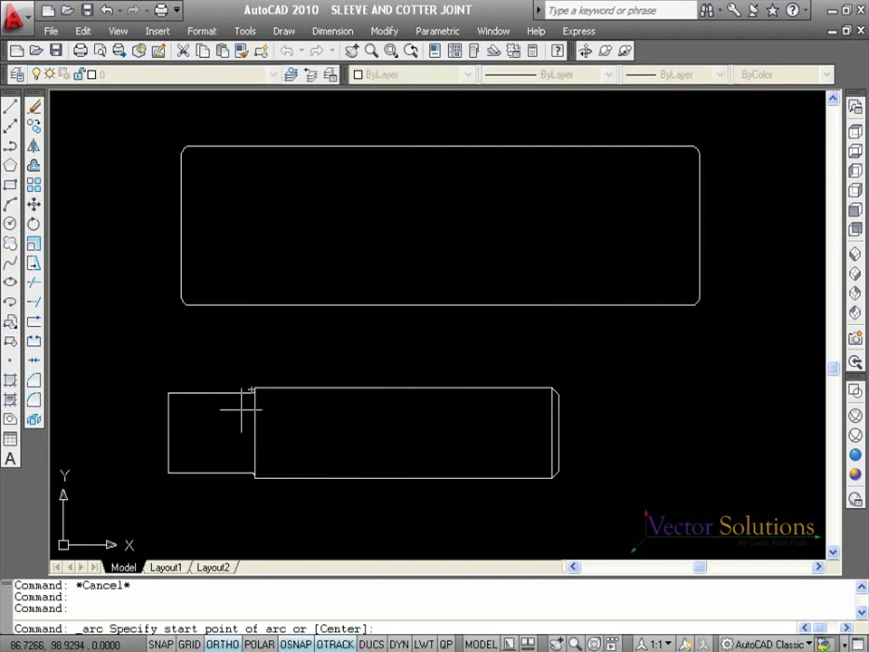
left_click(167, 472)
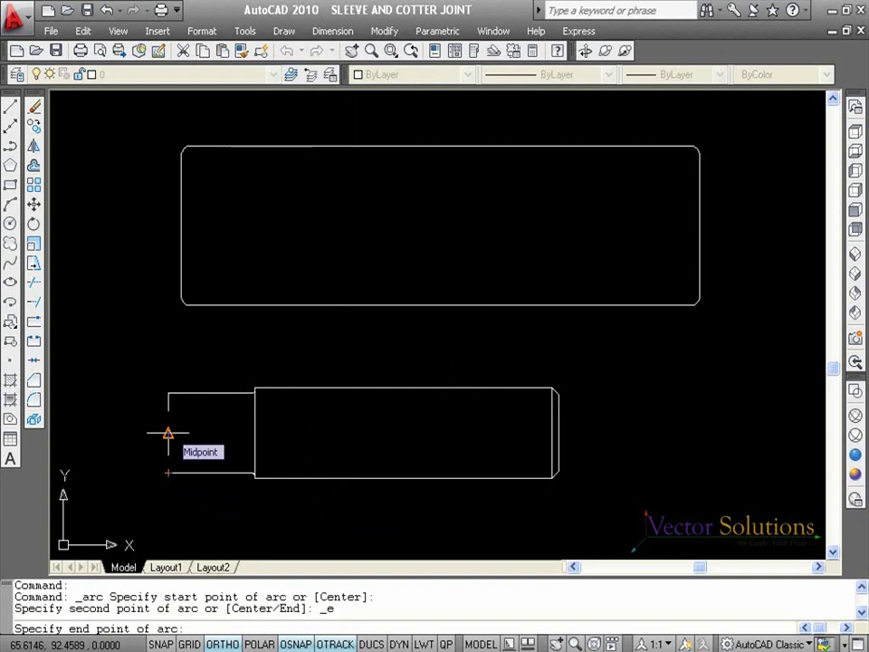
left_click(168, 433)
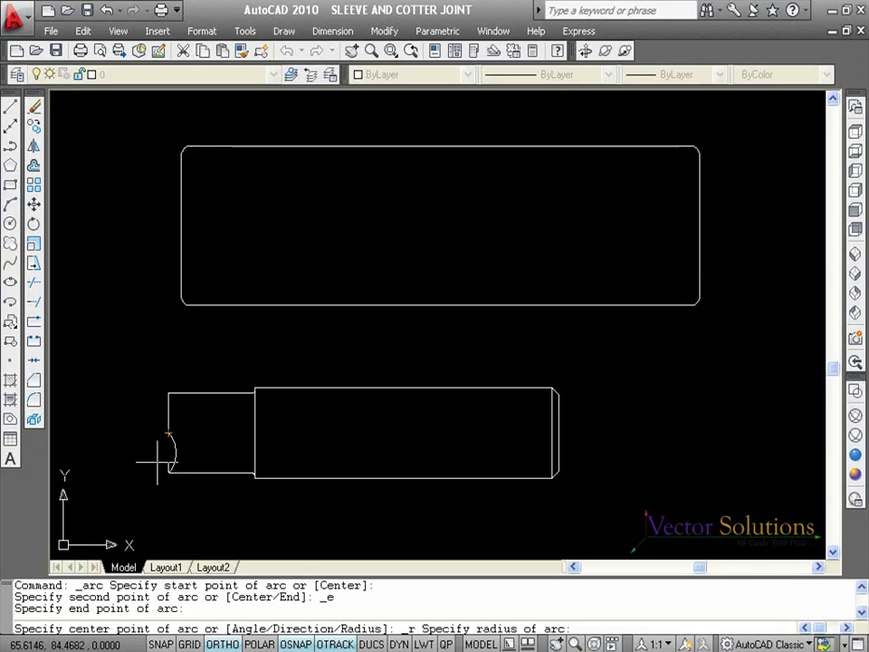
type("11")
key("Return")
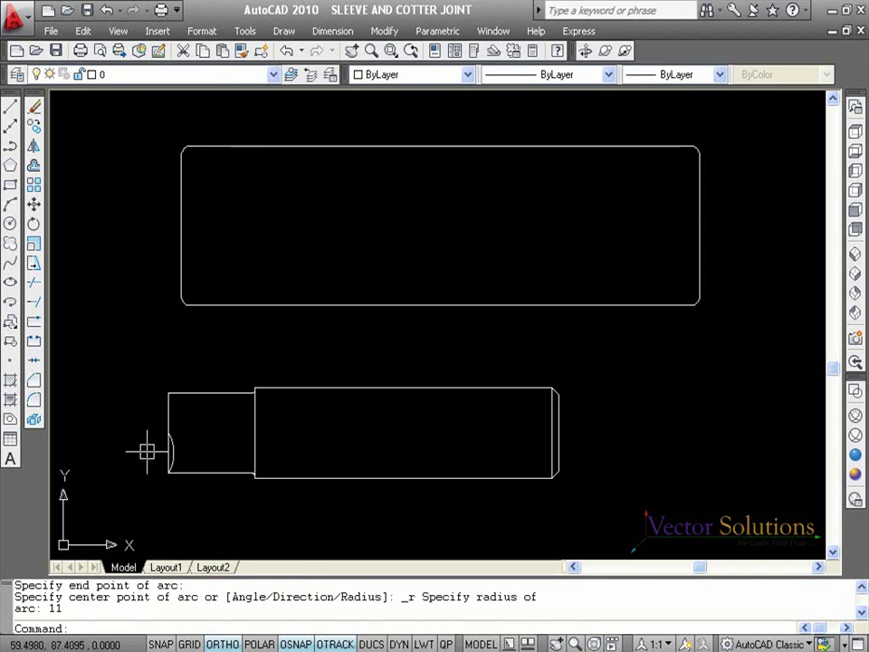
- Mirror the small arc about the shaft's left edge, keeping the original
left_click(34, 148)
left_click(173, 441)
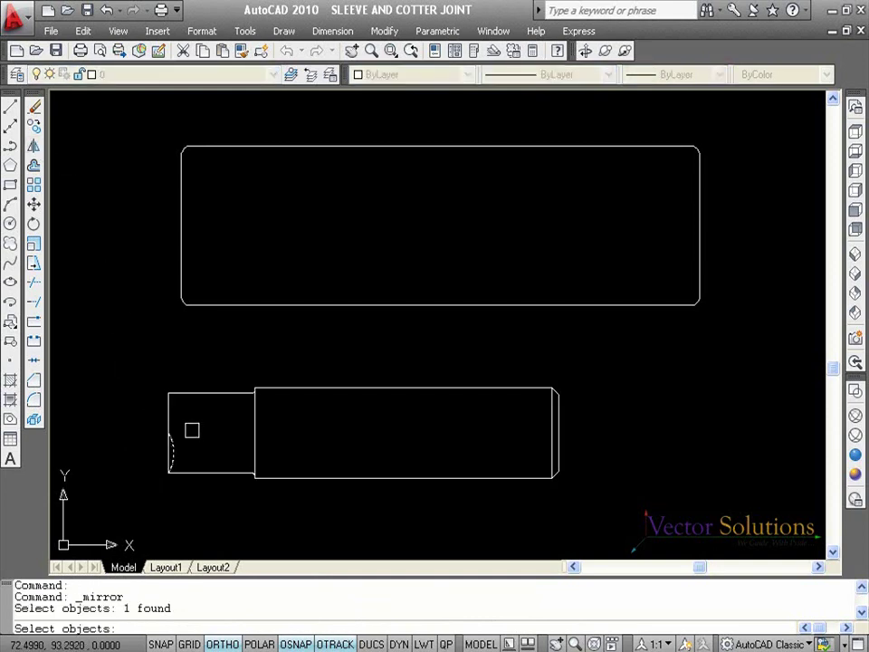
key("Return")
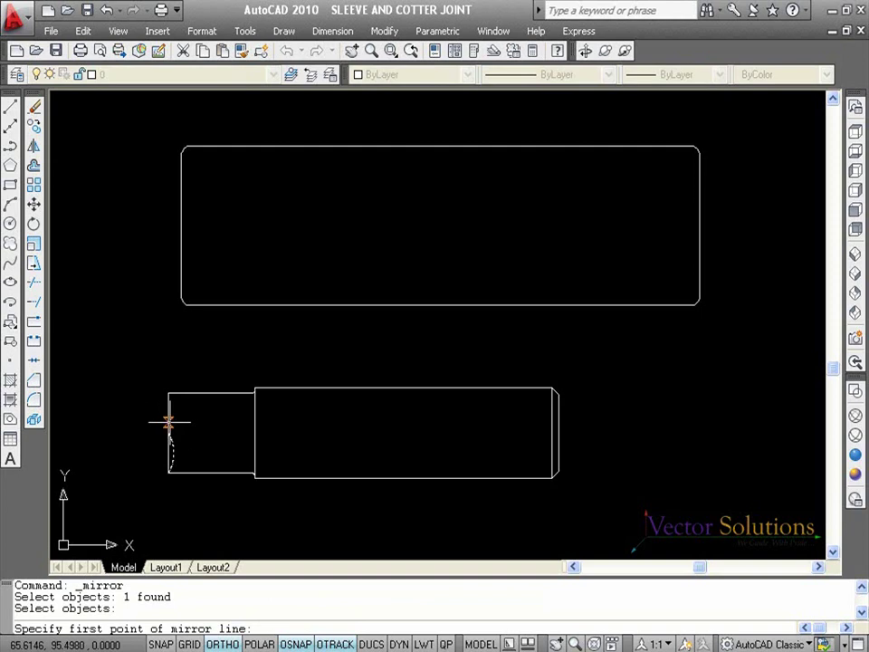
left_click(167, 471)
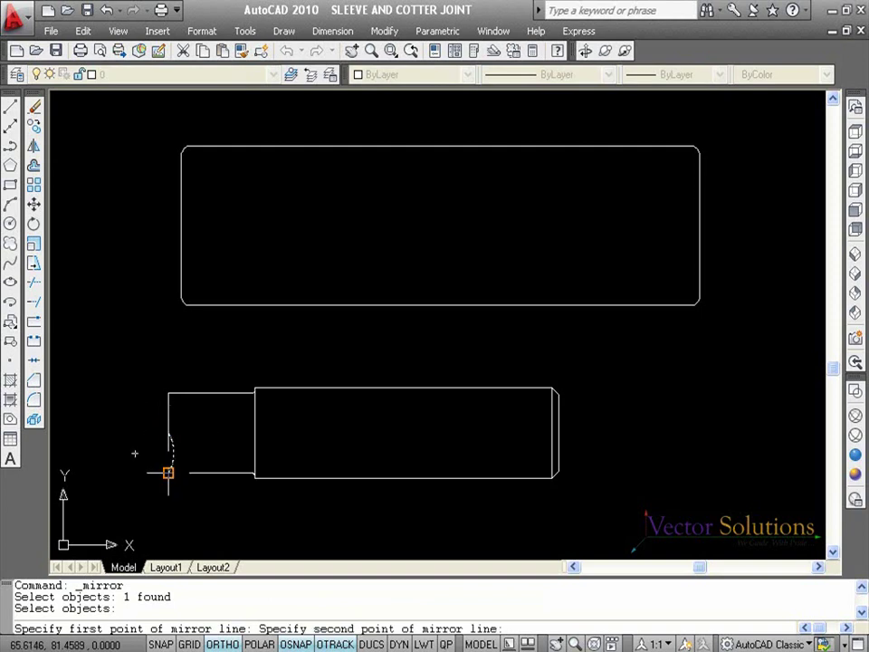
left_click(168, 393)
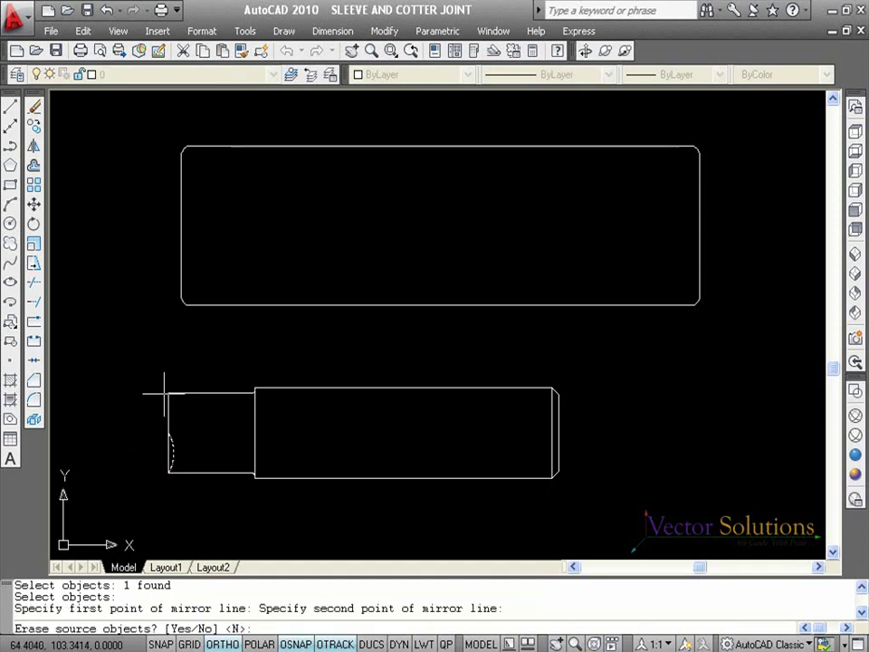
key("Return")
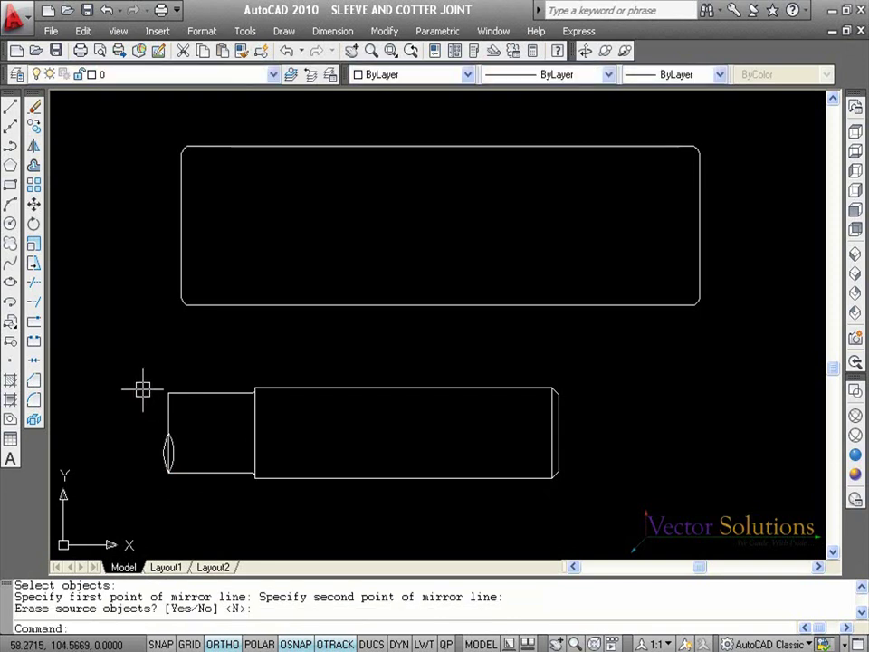
- Mirror the arc across the shaft's horizontal centreline to complete the wavy break
left_click(33, 146)
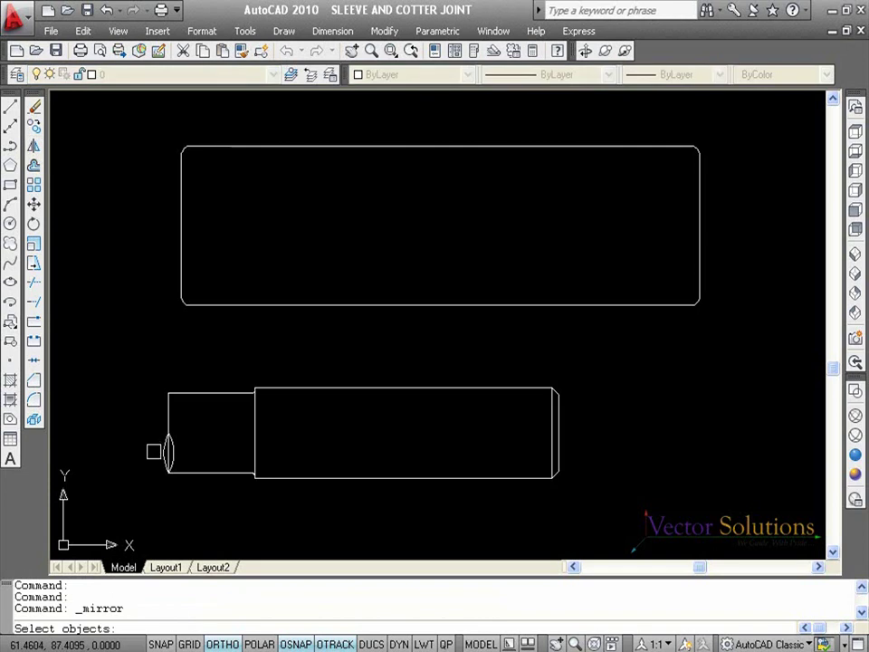
left_click(163, 448)
key("Return")
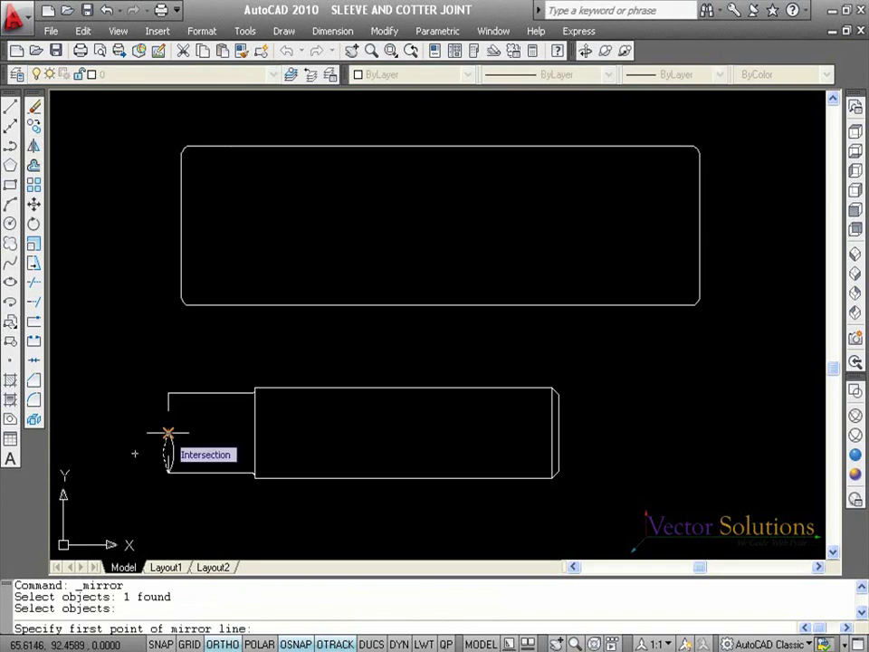
left_click(167, 433)
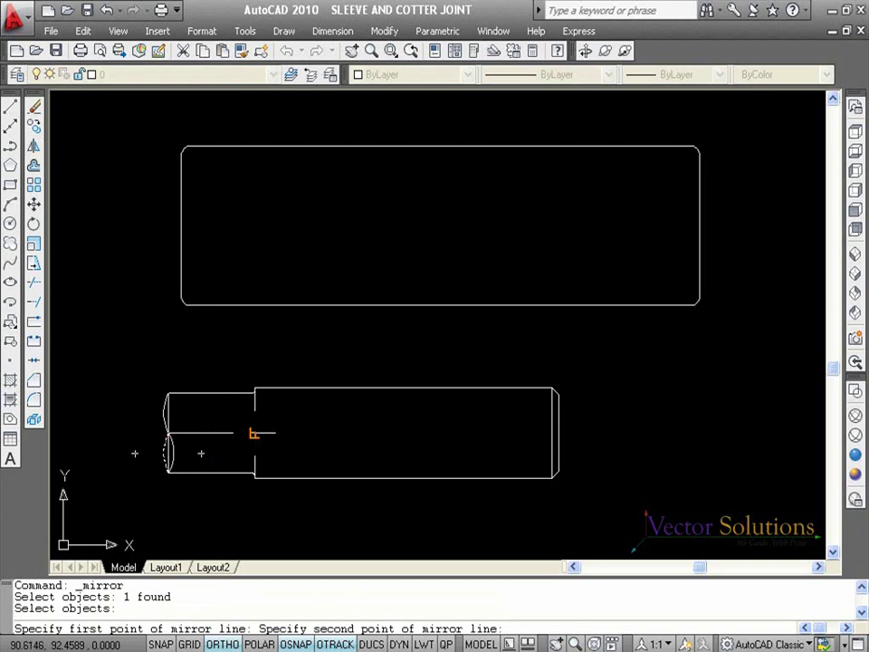
left_click(253, 432)
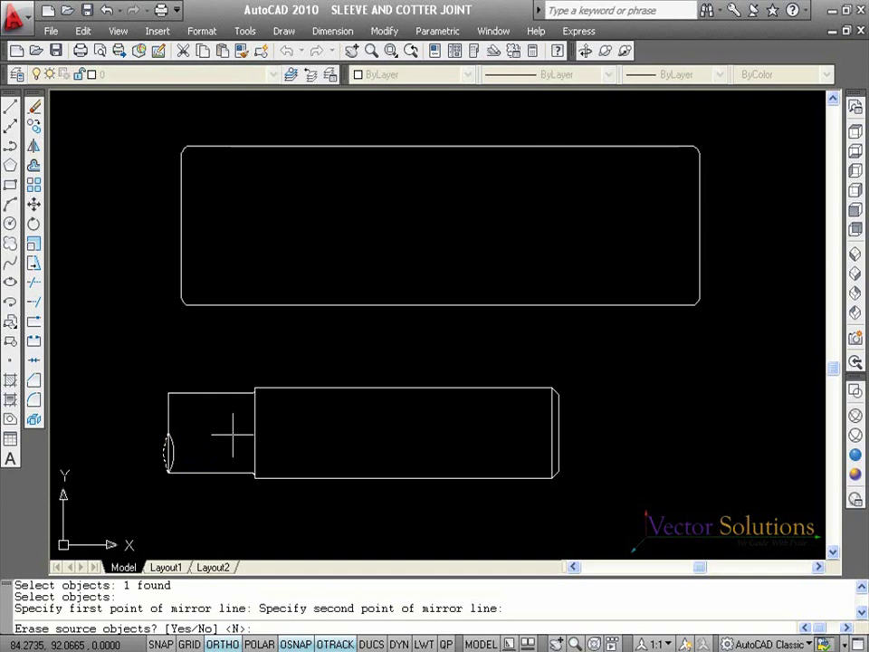
key("Return")
- Delete the straight left end line of the shaft
left_click(171, 410)
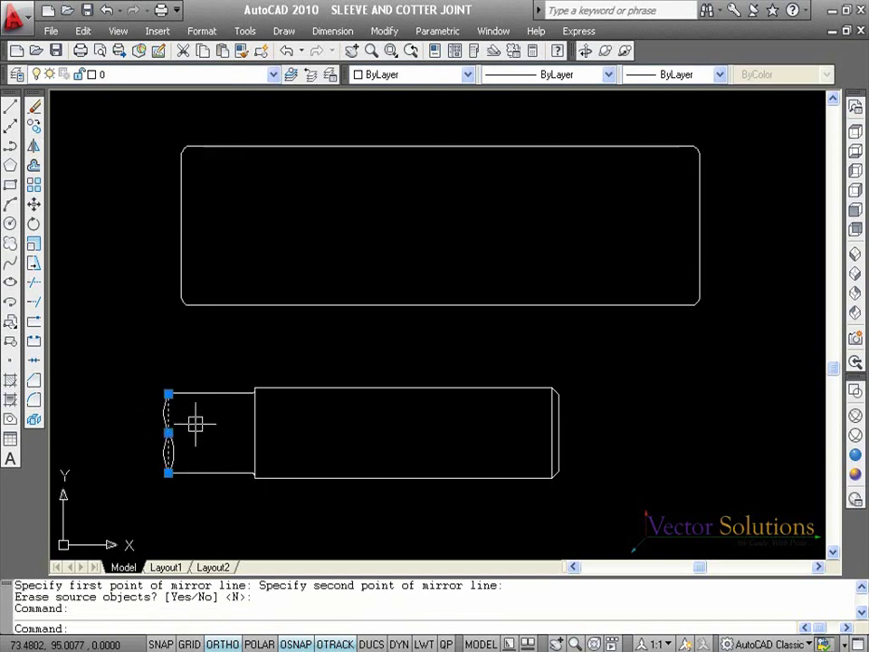
key("Delete")
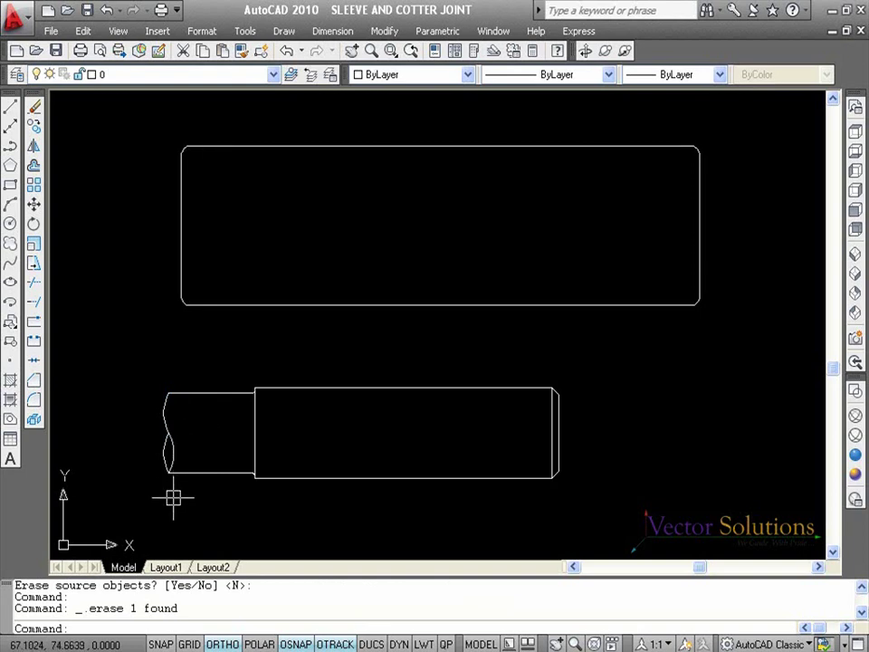
key("Escape")
key("Escape")
key("Escape")
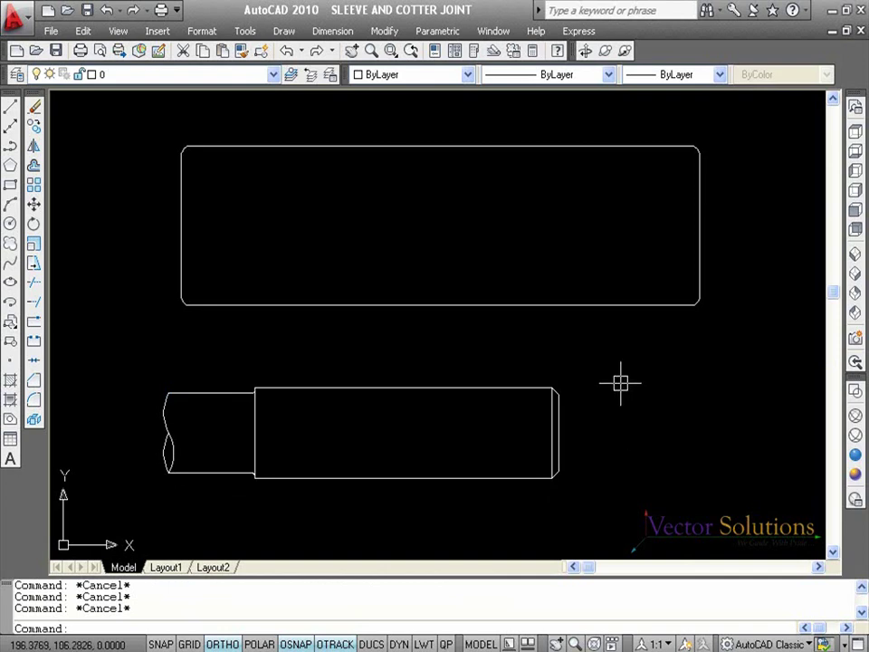
- Draw the closed cotter outline right of the sleeve: 25 bottom, 65 side, 28 top
scroll(621, 382, "down", 2)
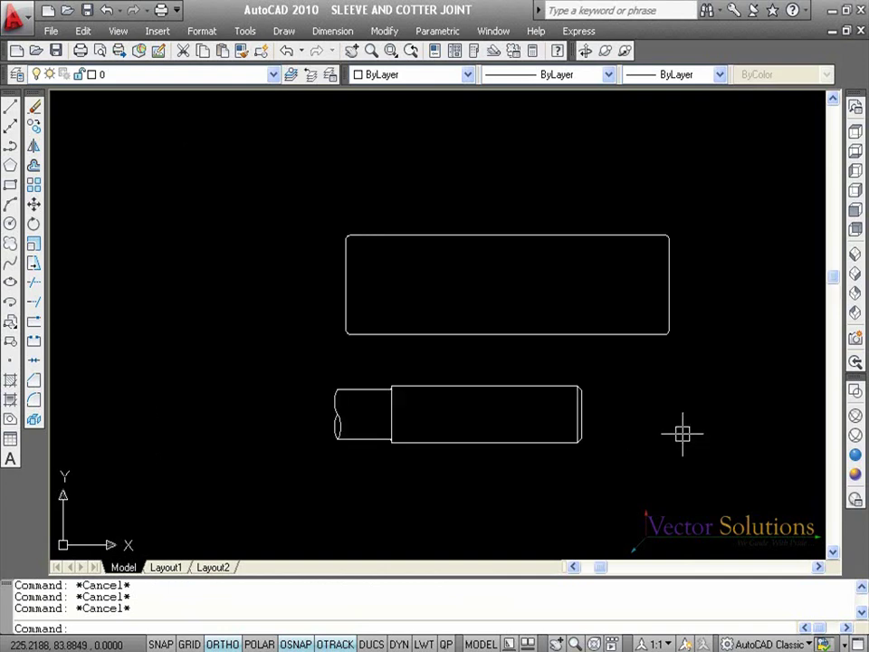
middle_click_drag(681, 434, 454, 343)
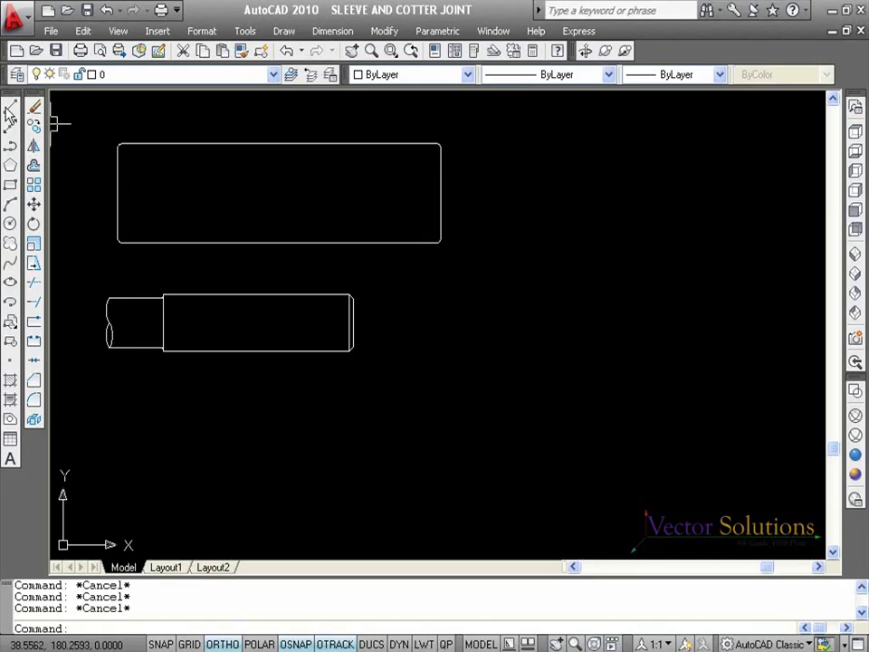
left_click(10, 108)
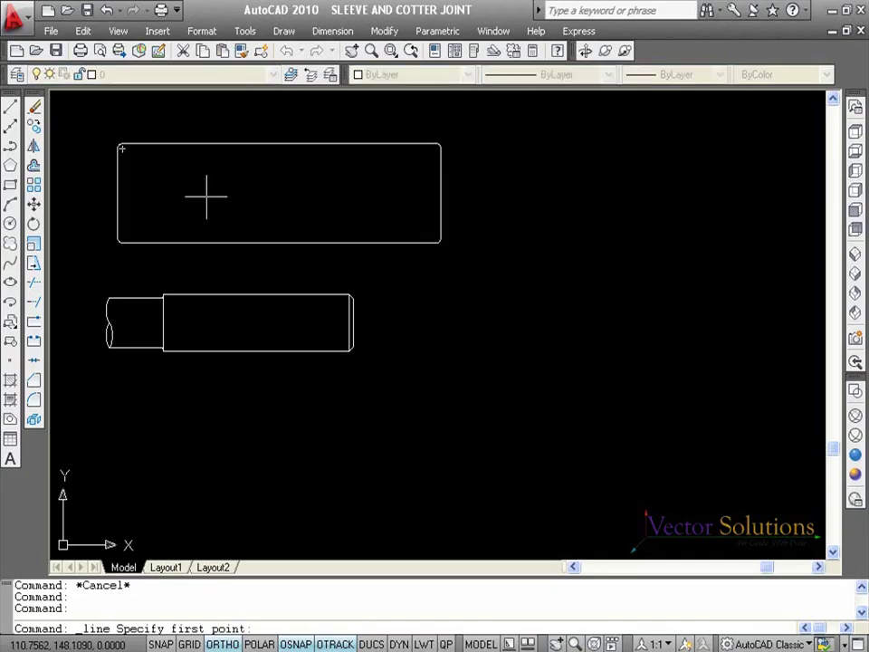
left_click(731, 392)
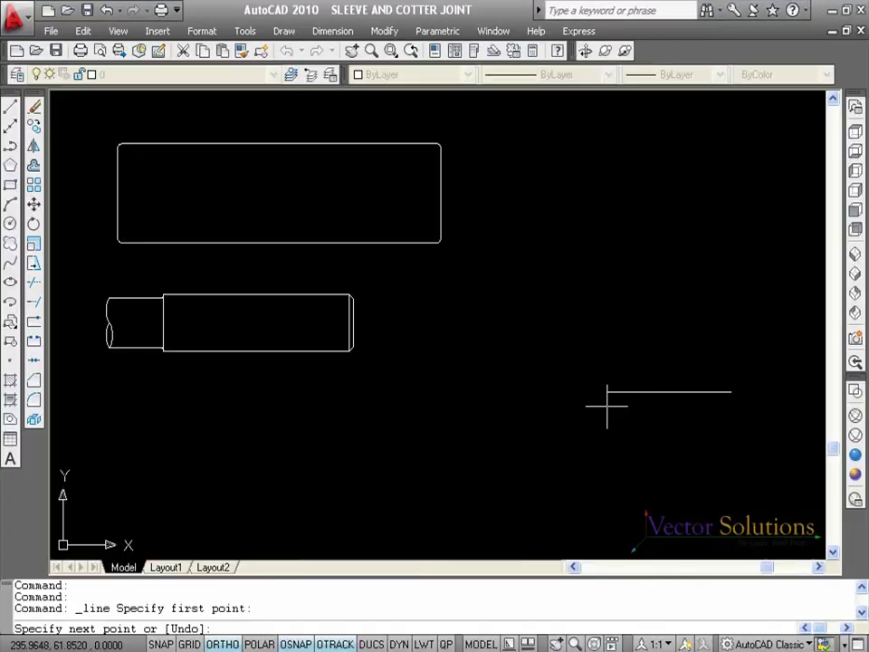
type("25")
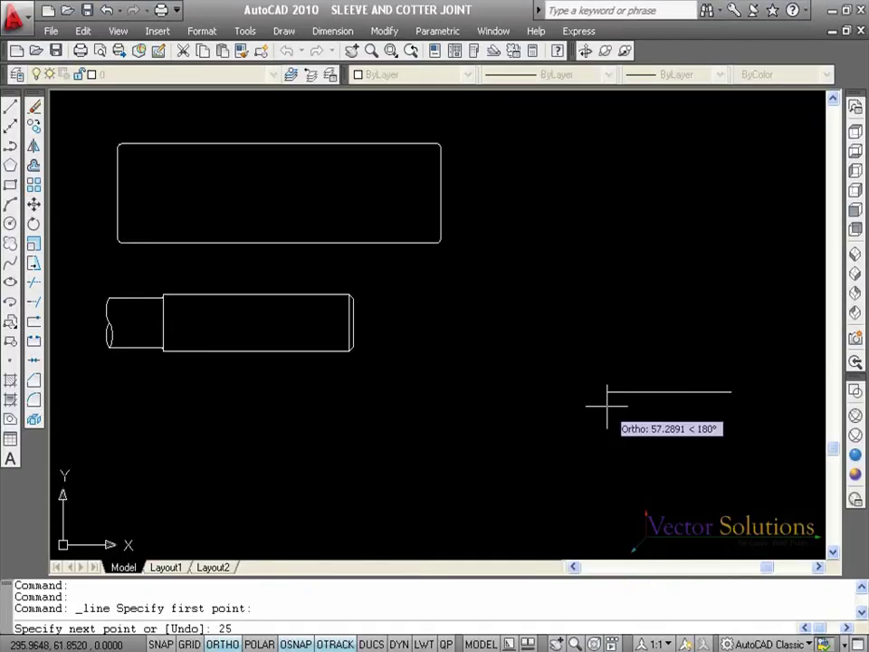
key("Return")
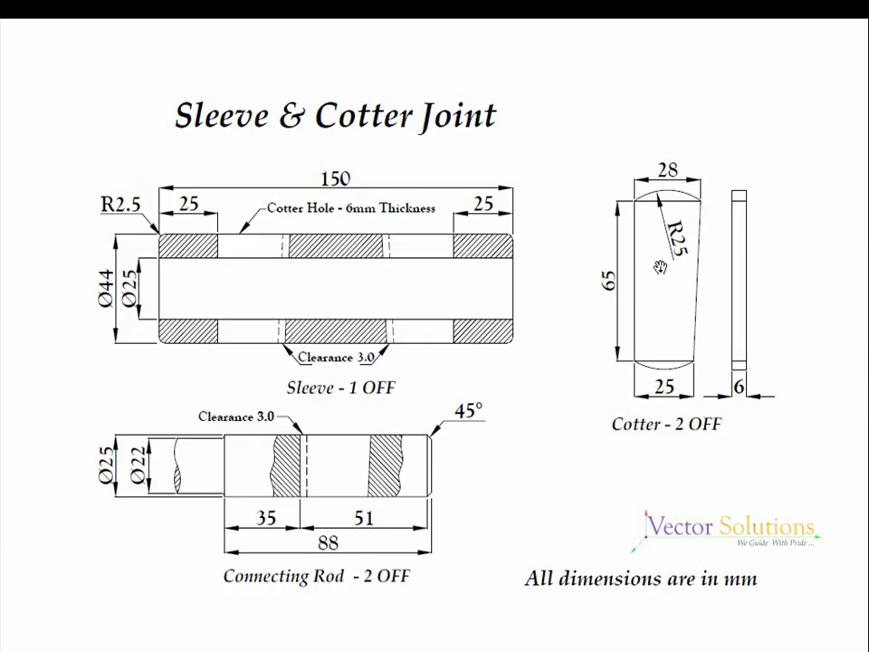
type("65")
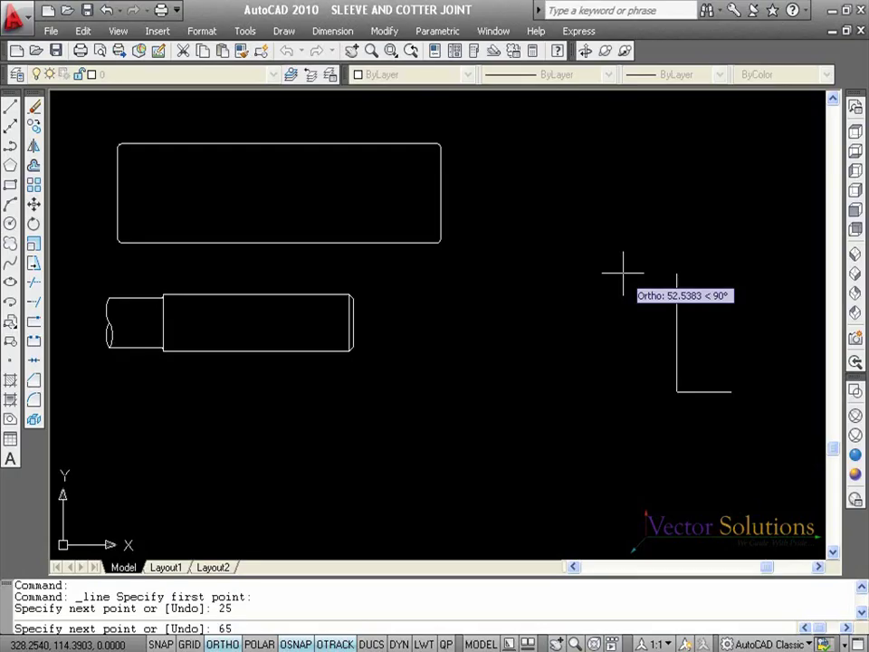
key("Return")
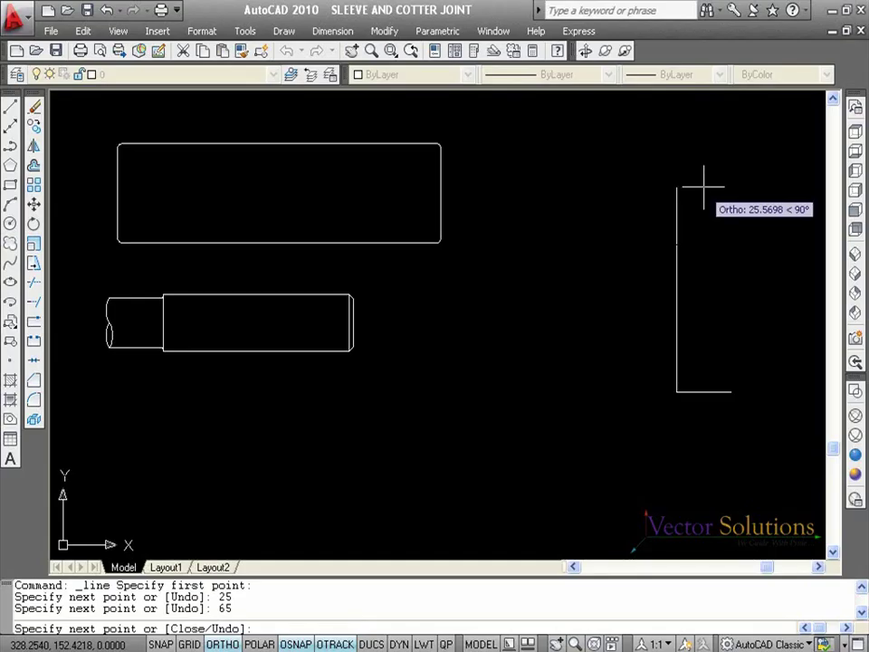
type("28")
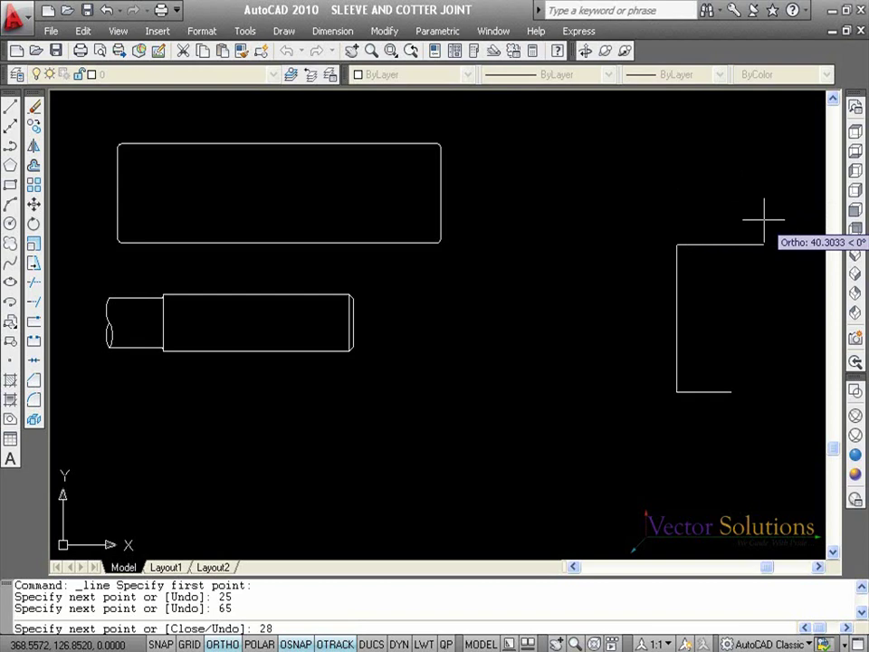
key("Return")
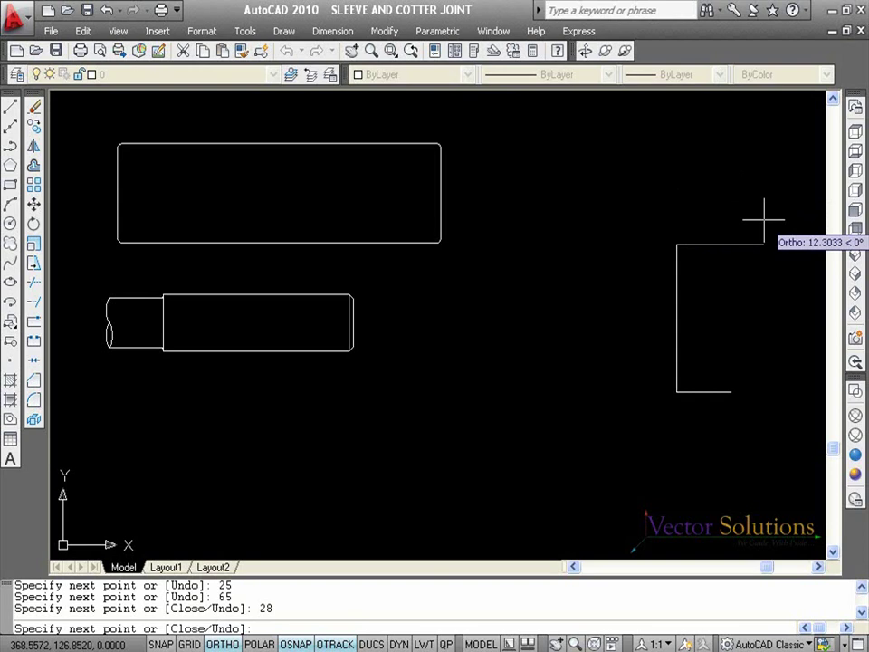
type("C")
key("Return")
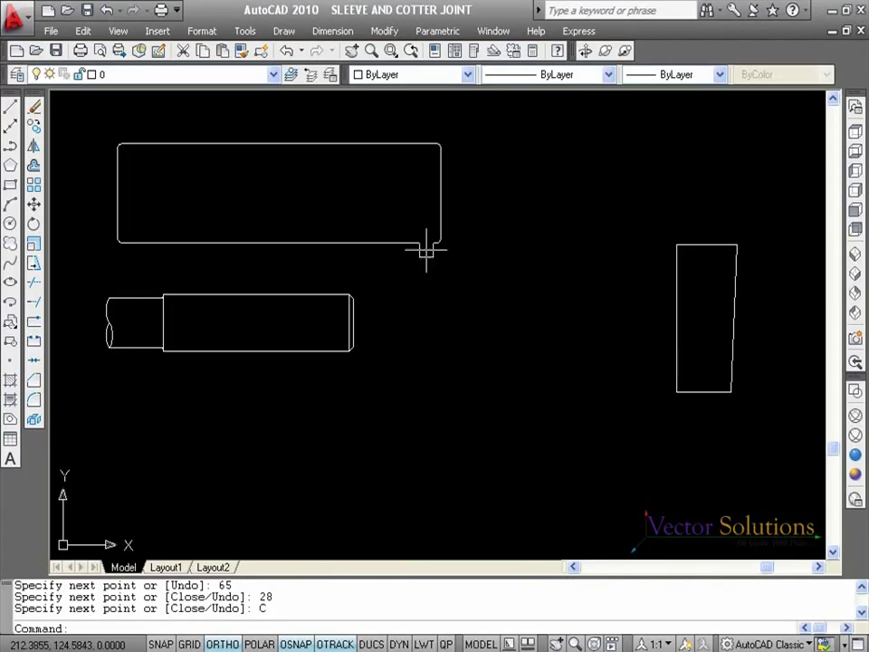
- Cap the cotter's top with a radius-25 arc from its top-right to top-left corner
left_click(284, 32)
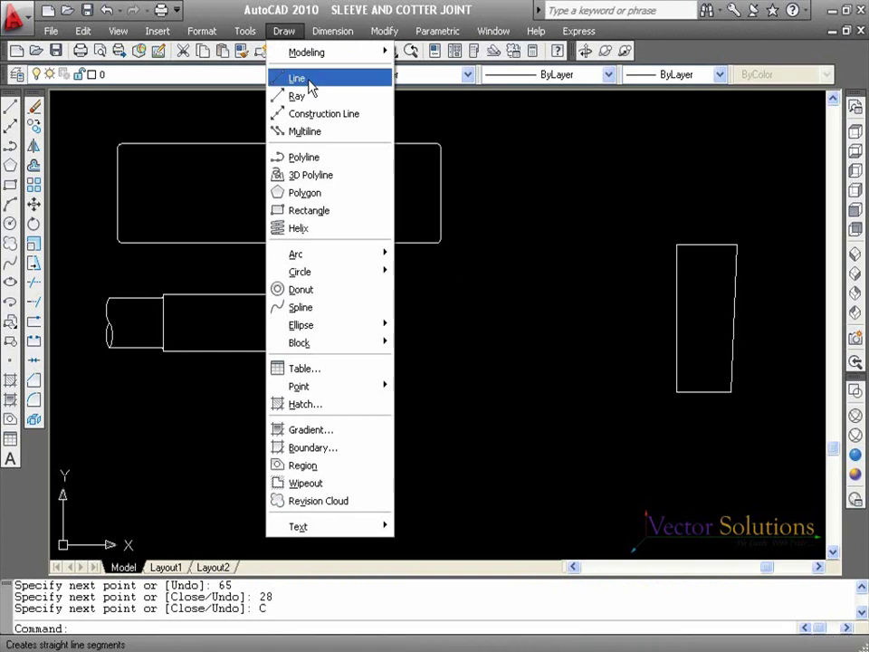
mouse_move(344, 261)
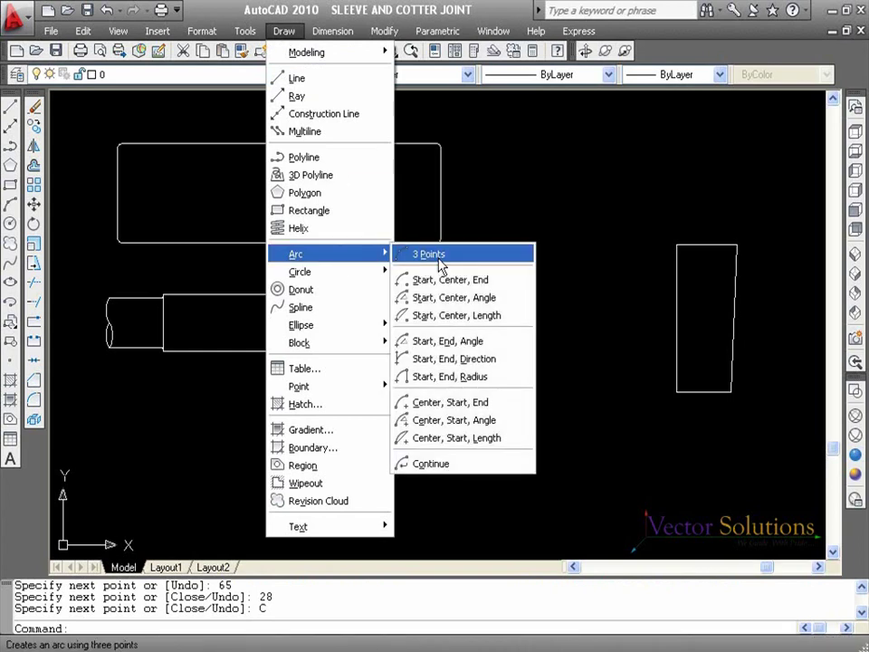
left_click(493, 377)
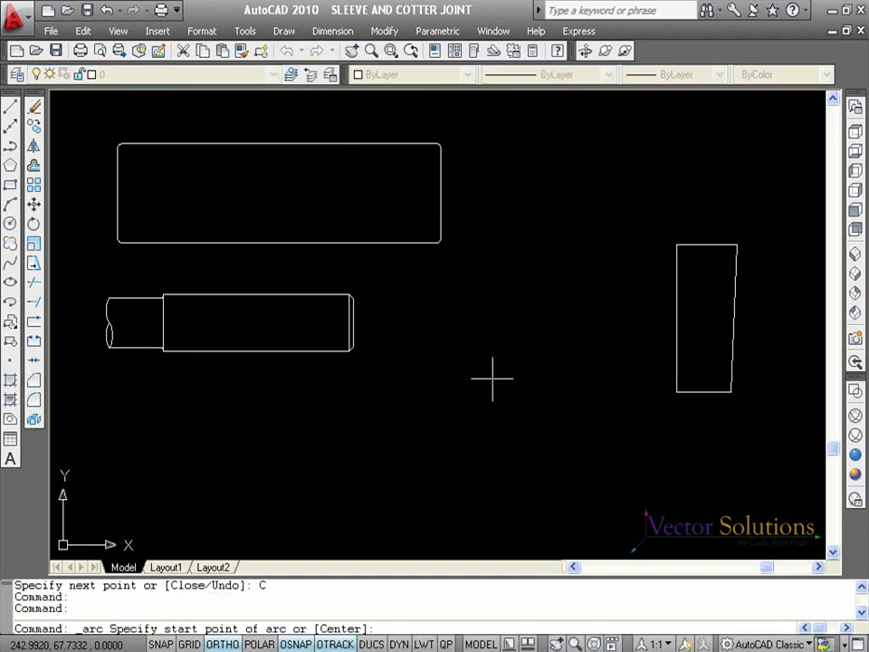
left_click(736, 244)
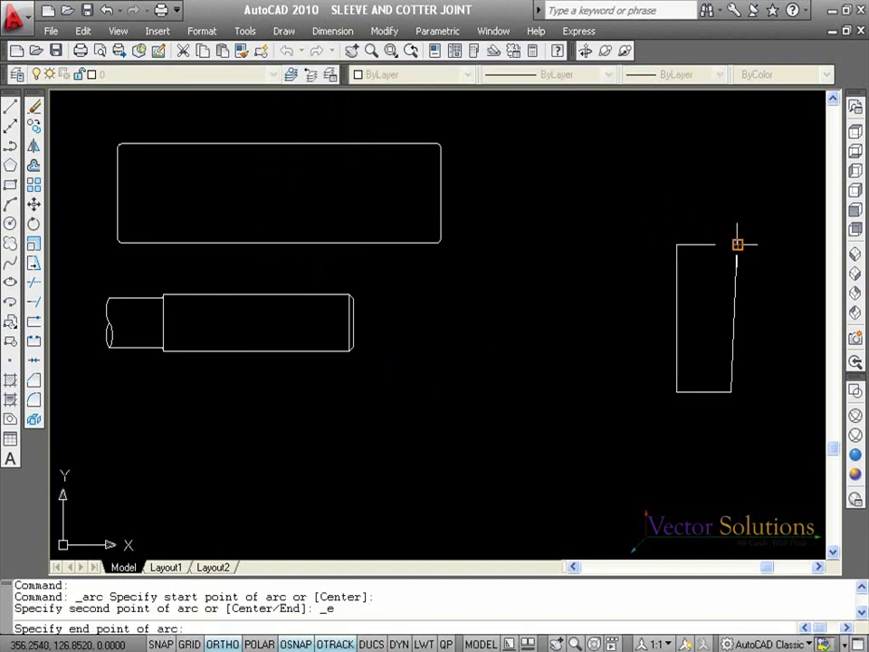
left_click(675, 243)
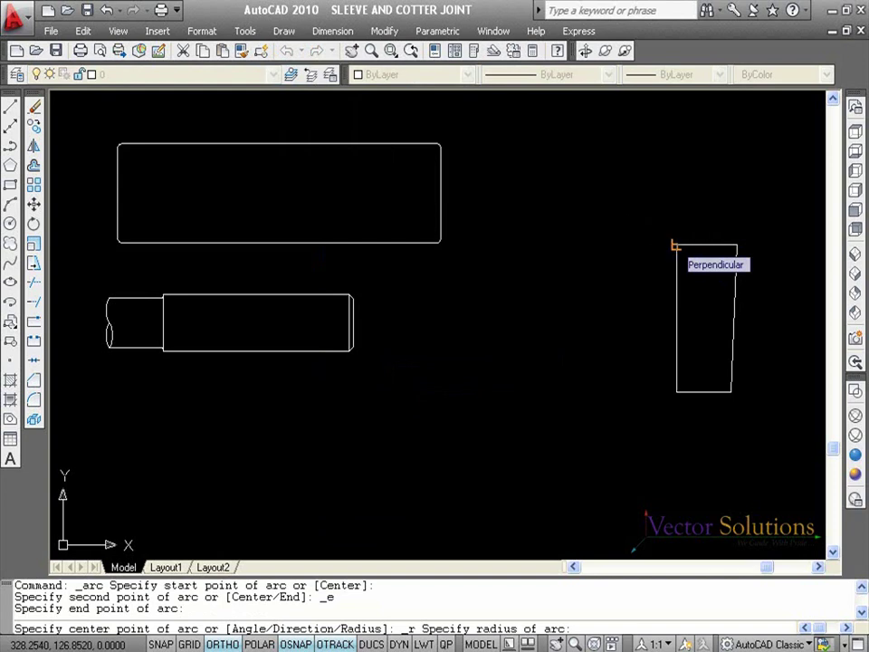
type("25")
key("Return")
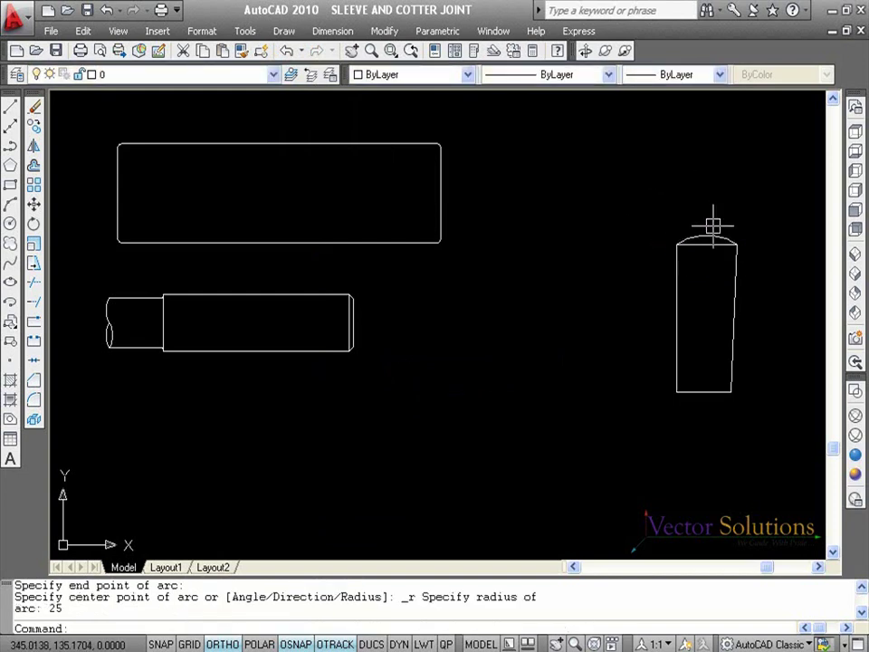
key("Escape")
key("Escape")
key("Escape")
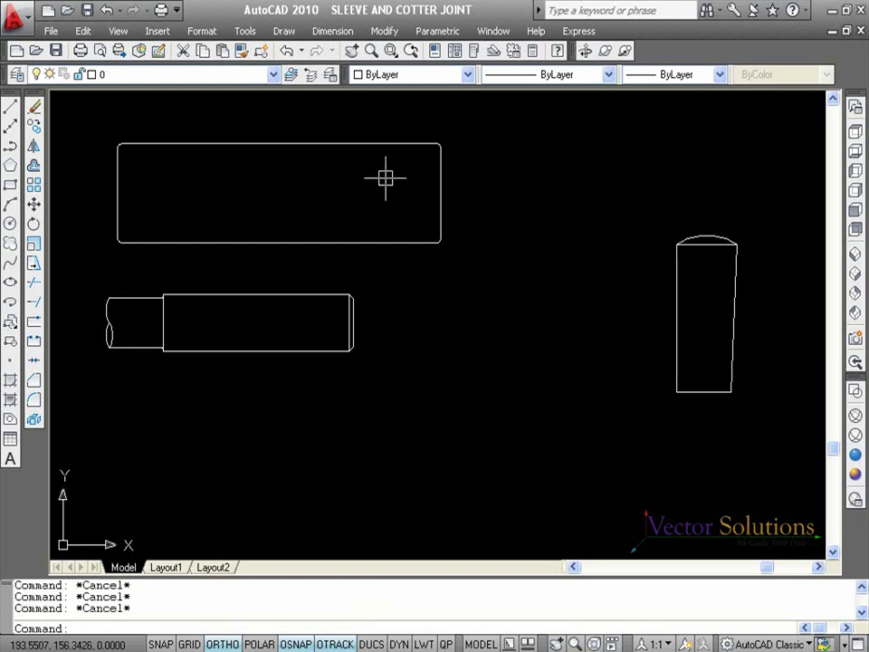
- Close the cotter's bottom with a radius-25 arc from its bottom-left to bottom-right corner
left_click(284, 31)
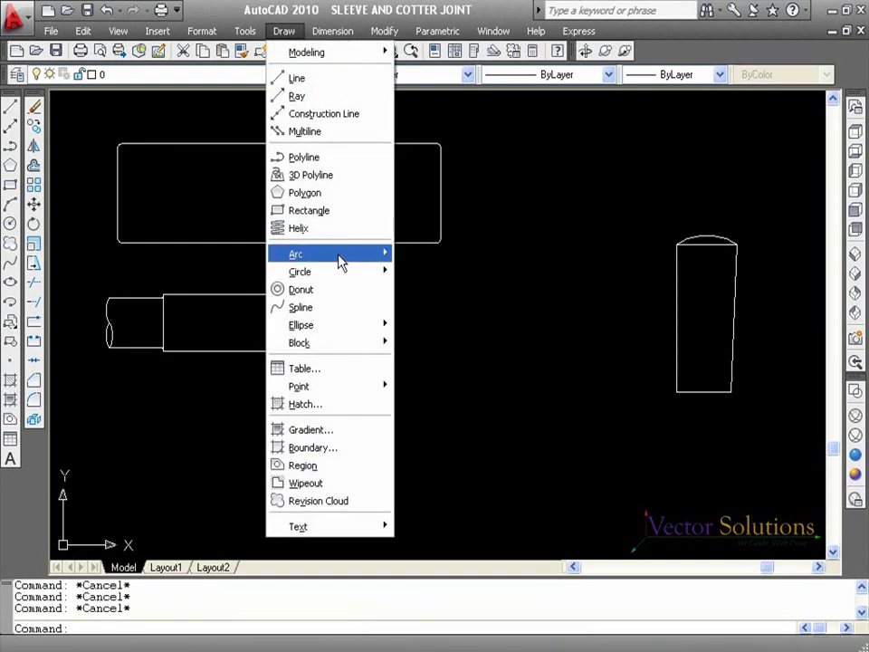
mouse_move(342, 261)
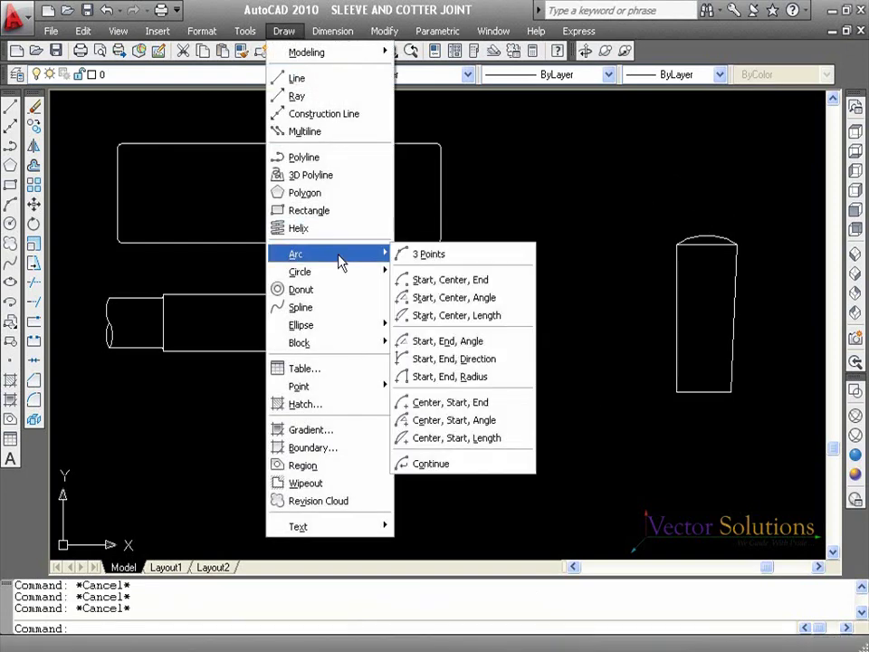
left_click(505, 381)
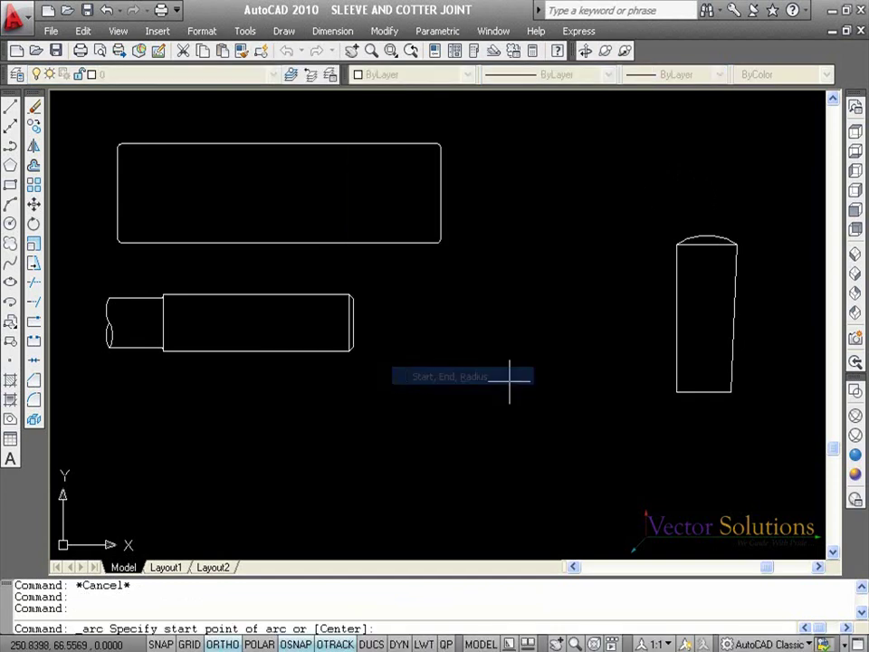
left_click(676, 391)
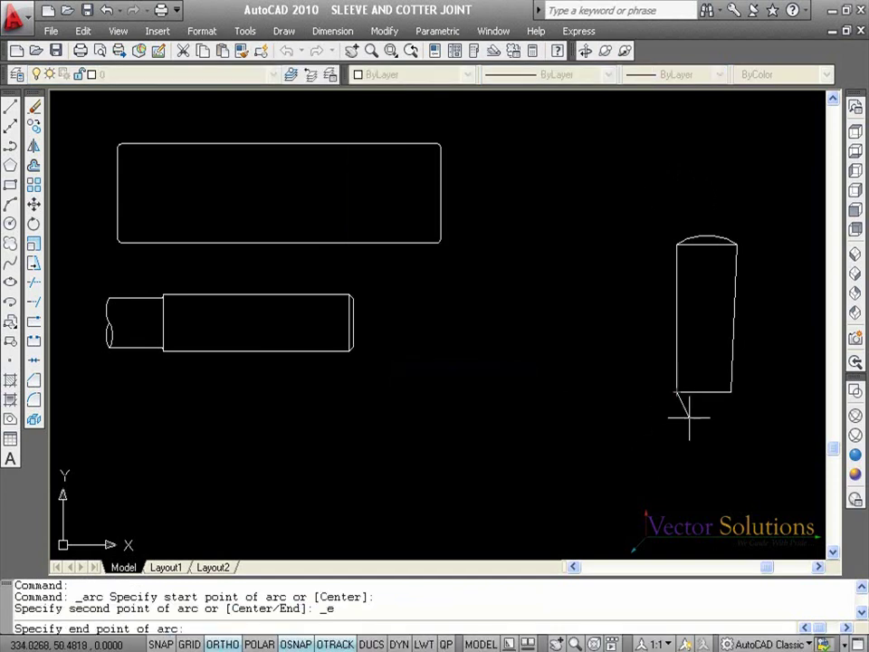
left_click(730, 392)
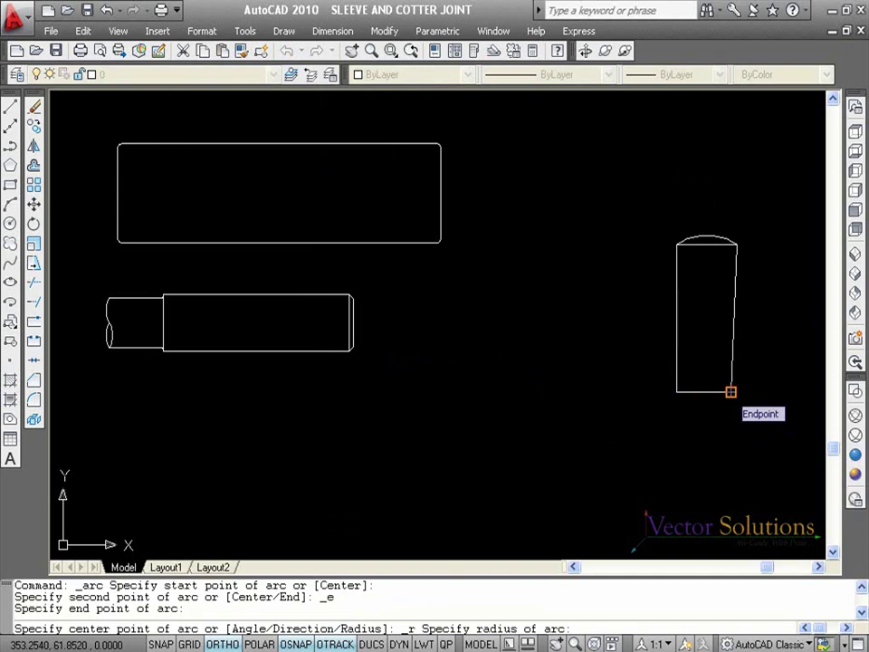
type("25")
key("Return")
key("Escape")
key("Escape")
key("Escape")
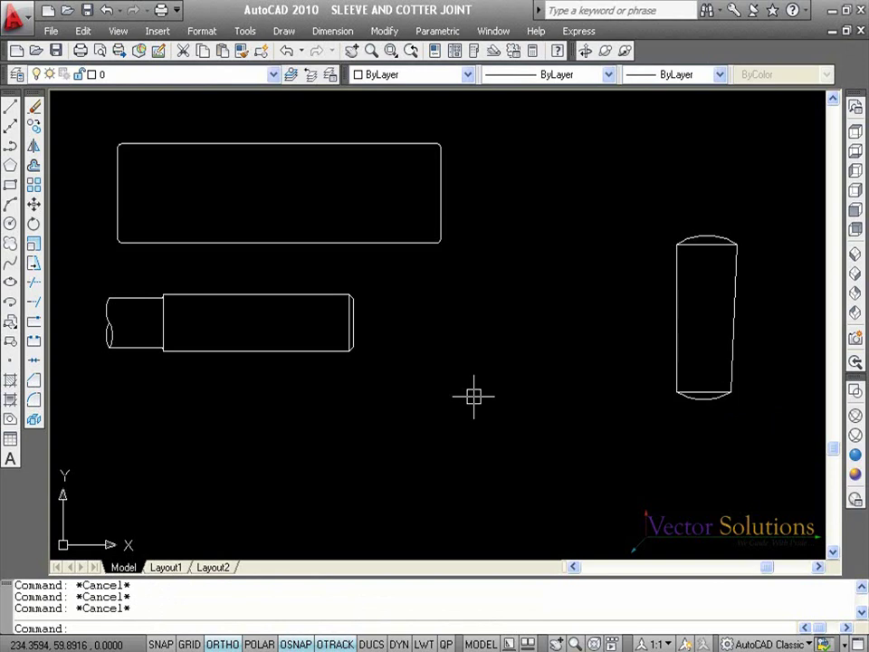
- Draw a vertical line from the sleeve's top-edge midpoint to its bottom-edge midpoint
left_click(10, 106)
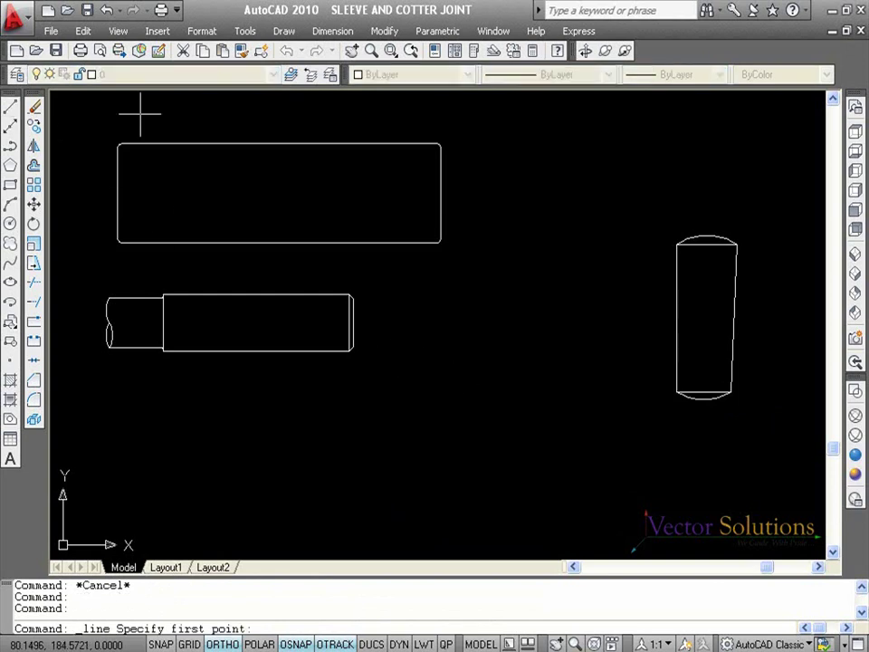
left_click(279, 144)
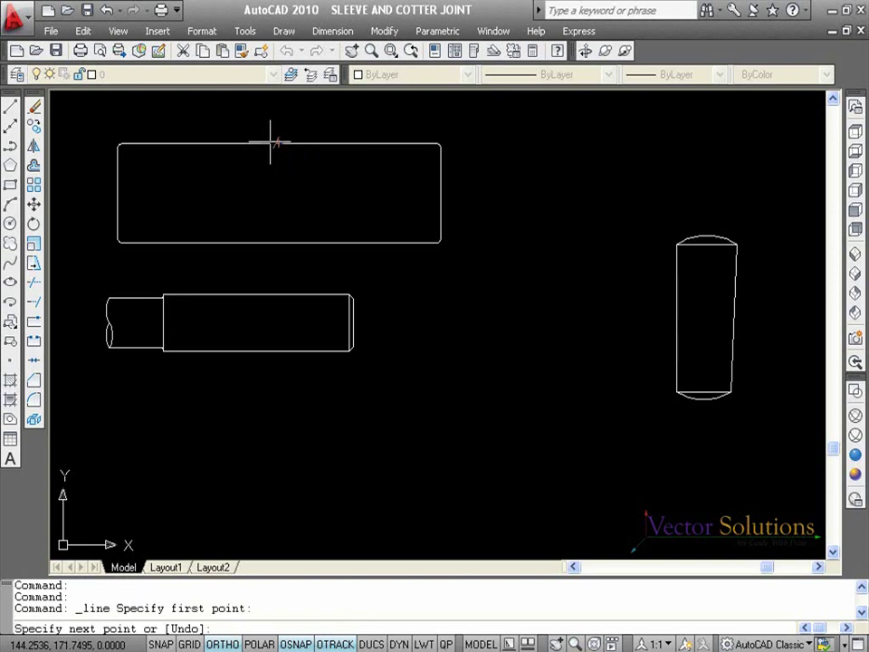
left_click(279, 244)
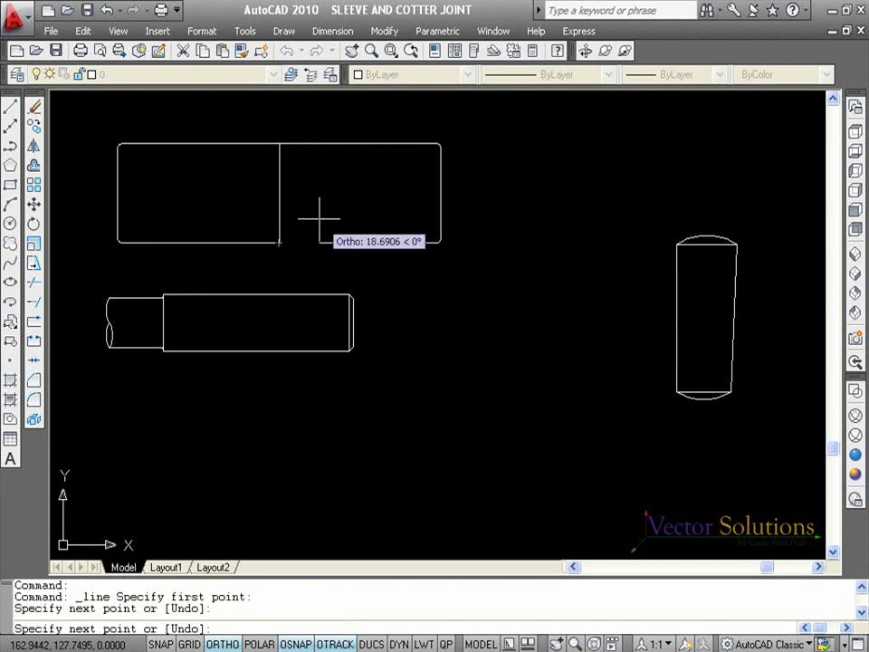
key("Escape")
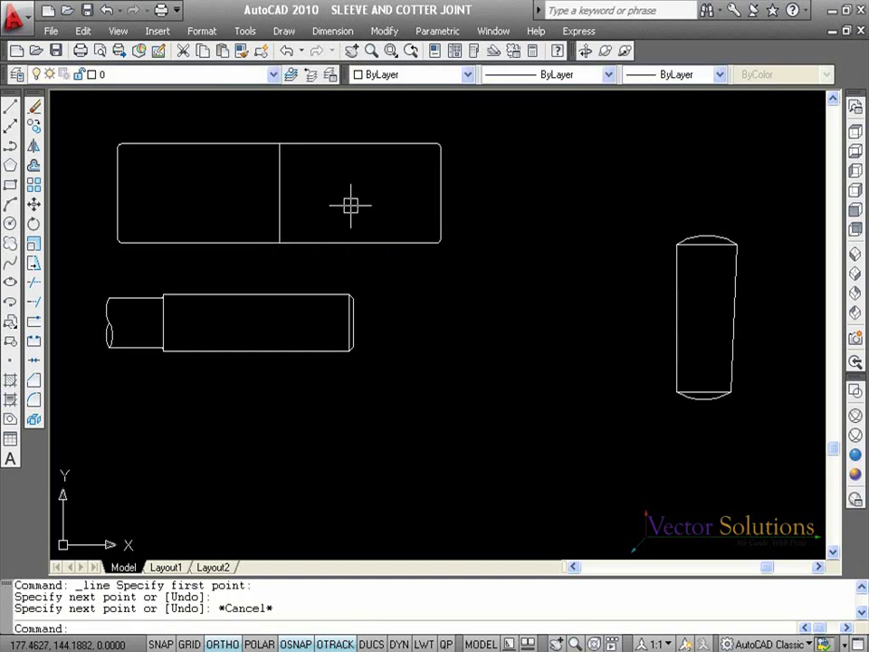
- Draw a 25-unit horizontal line leftward from the cotter's left-side midpoint
left_click(10, 106)
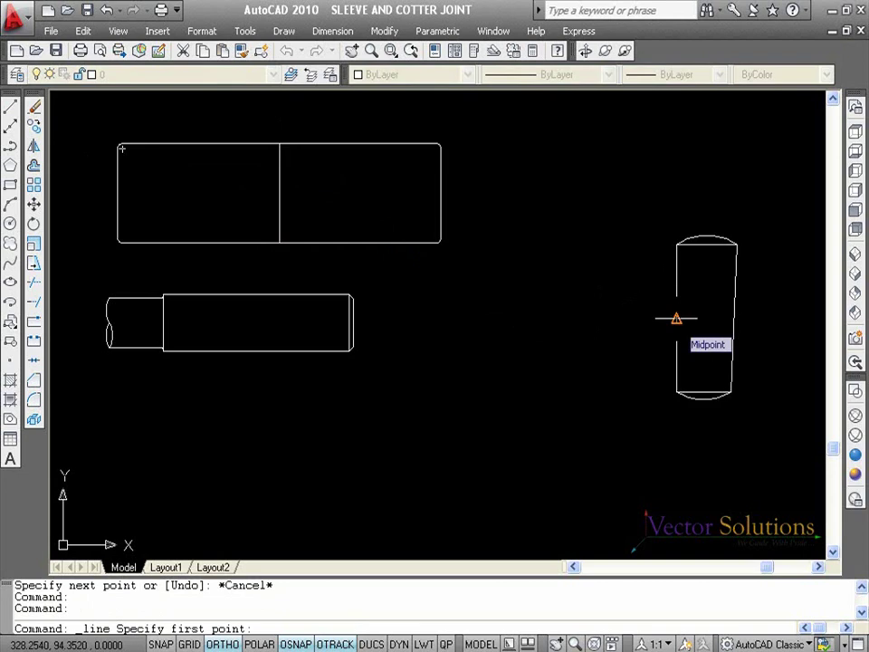
left_click(676, 317)
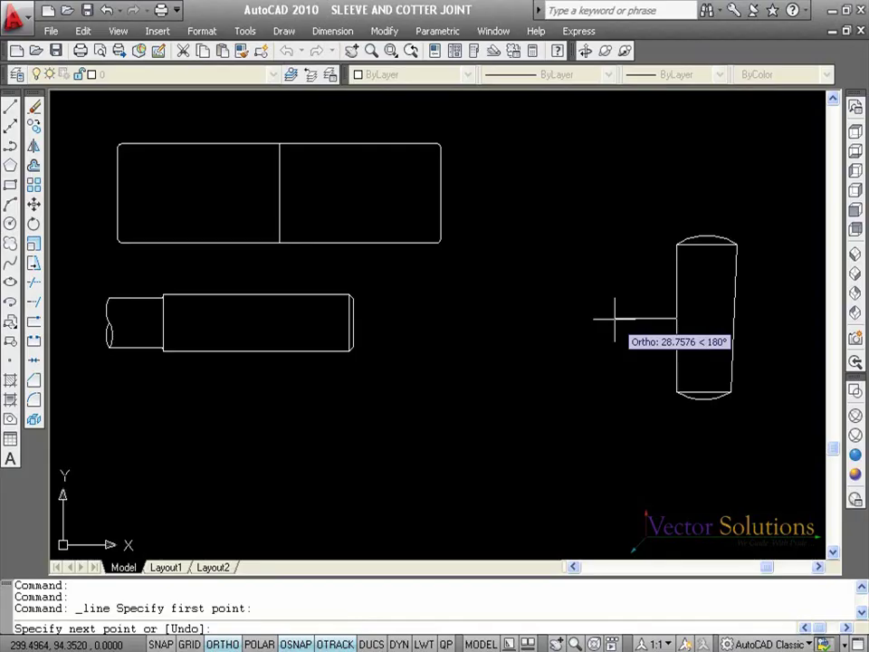
type("25")
key("Return")
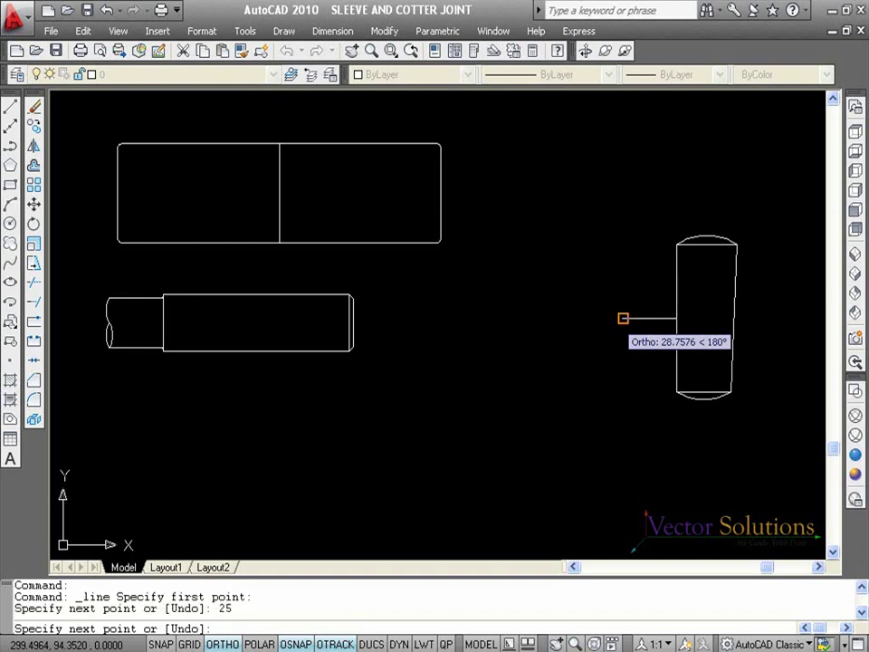
key("Return")
key("Escape")
key("Escape")
key("Escape")
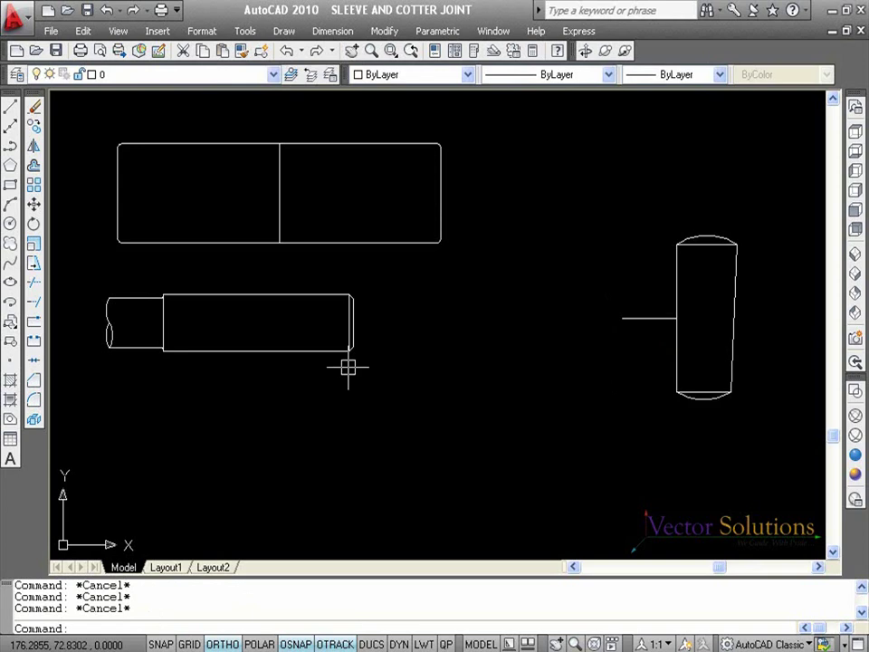
- Mirror the rod about a vertical line at its right end, keeping the original
type("MI")
key("Return")
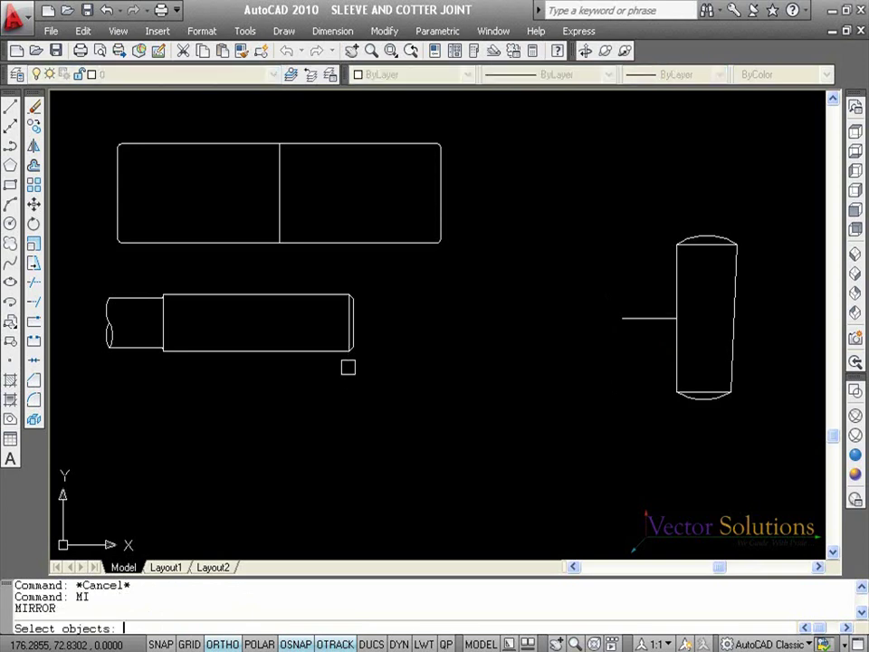
left_click(376, 371)
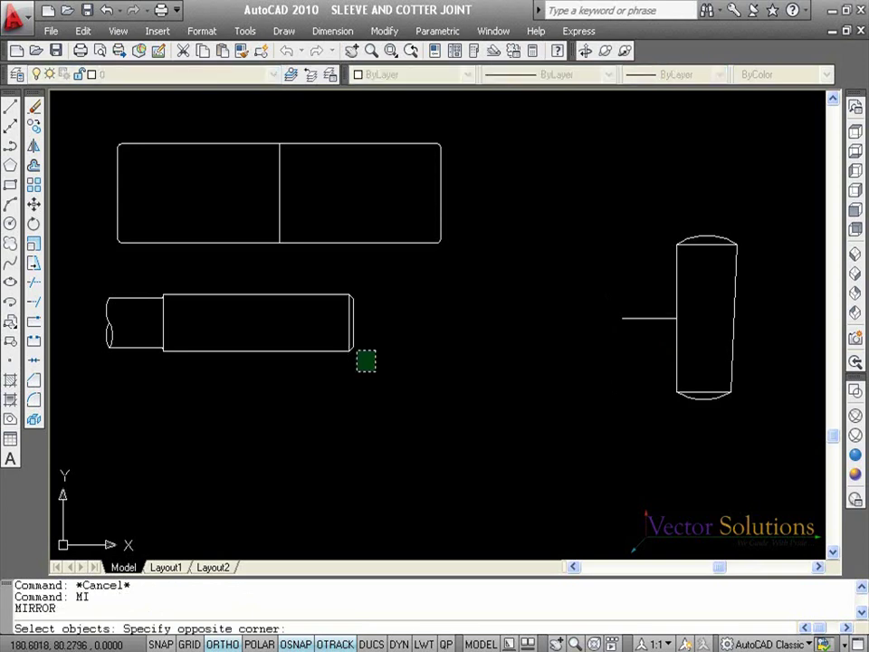
left_click(97, 274)
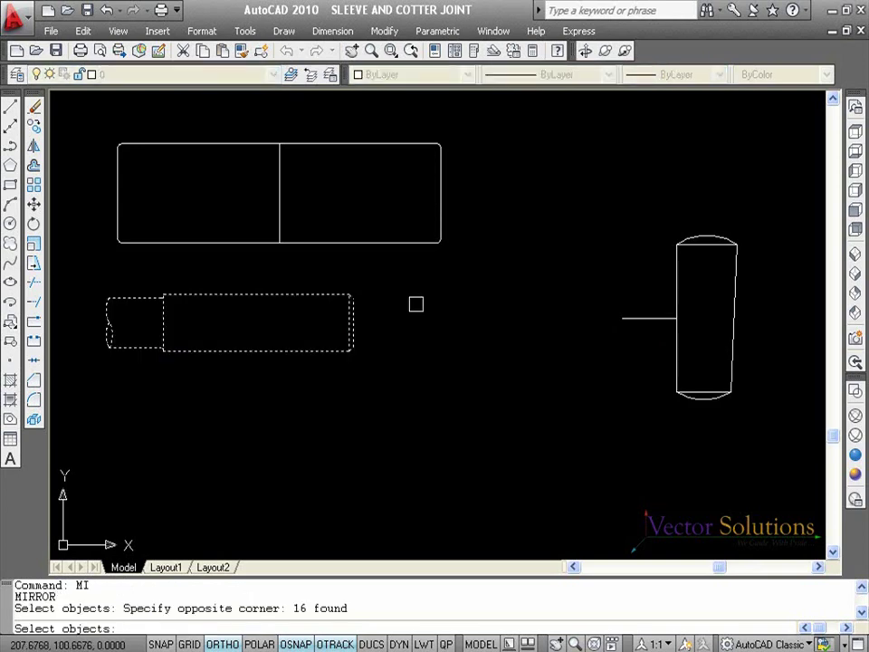
key("Return")
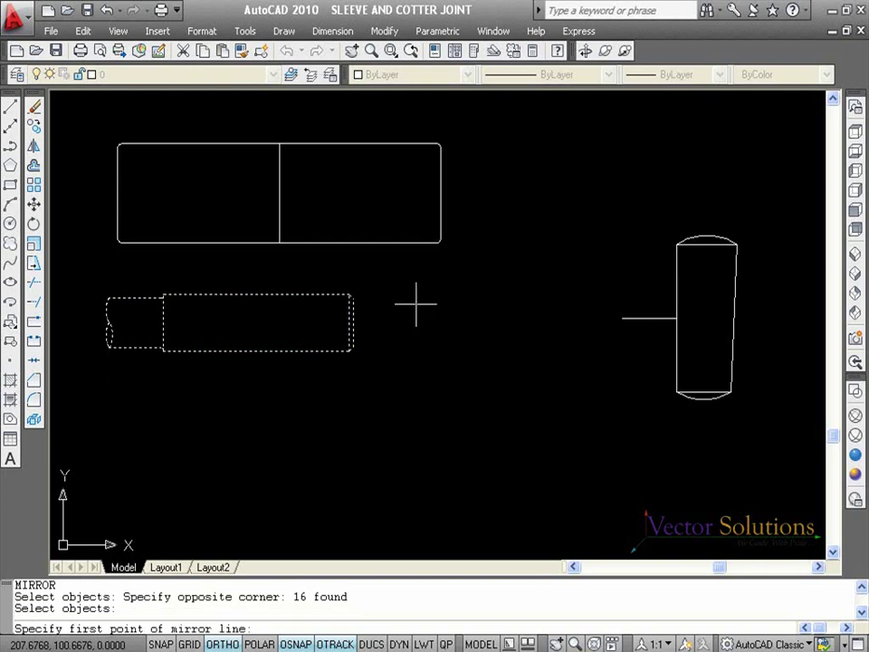
left_click(352, 335)
left_click(355, 296)
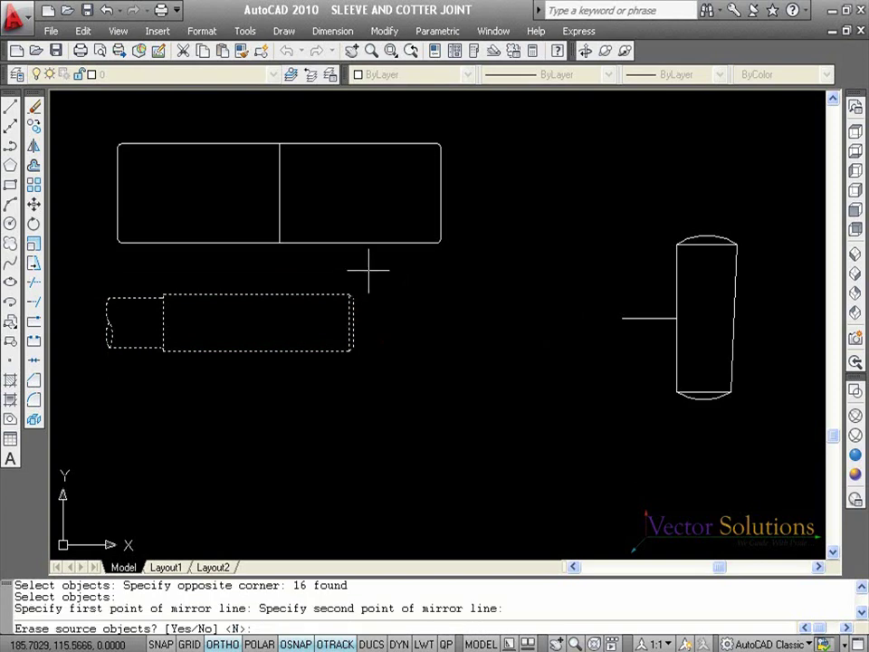
key("Return")
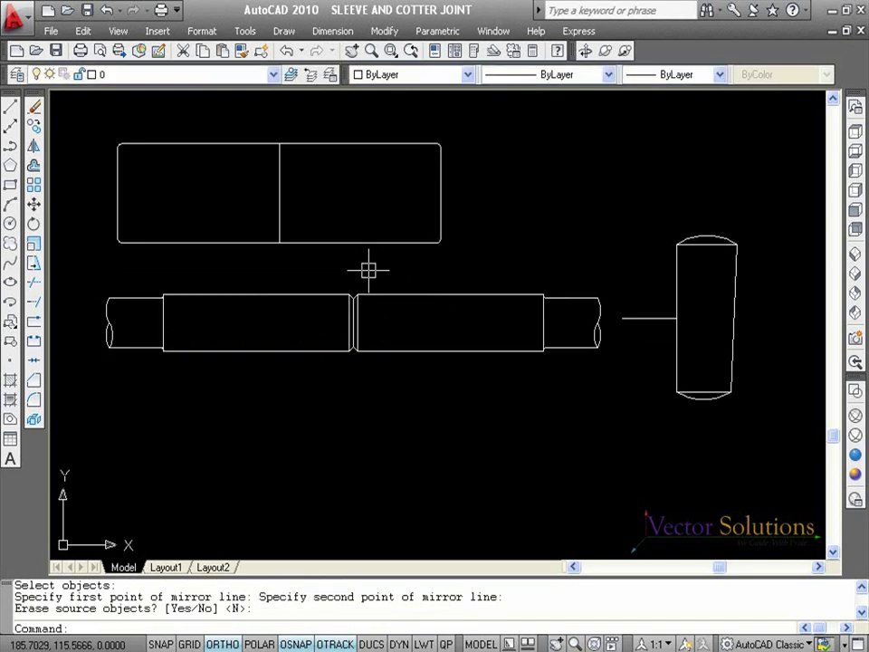
- Delete the dashed centre line at the joint between the two rods
scroll(352, 279, "up", 3)
mouse_move(354, 345)
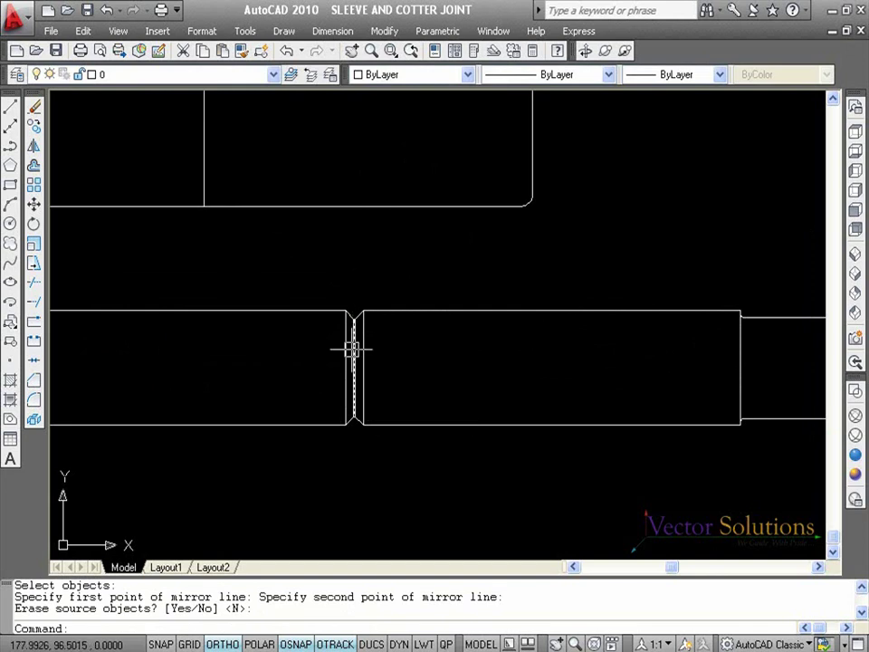
left_click(353, 342)
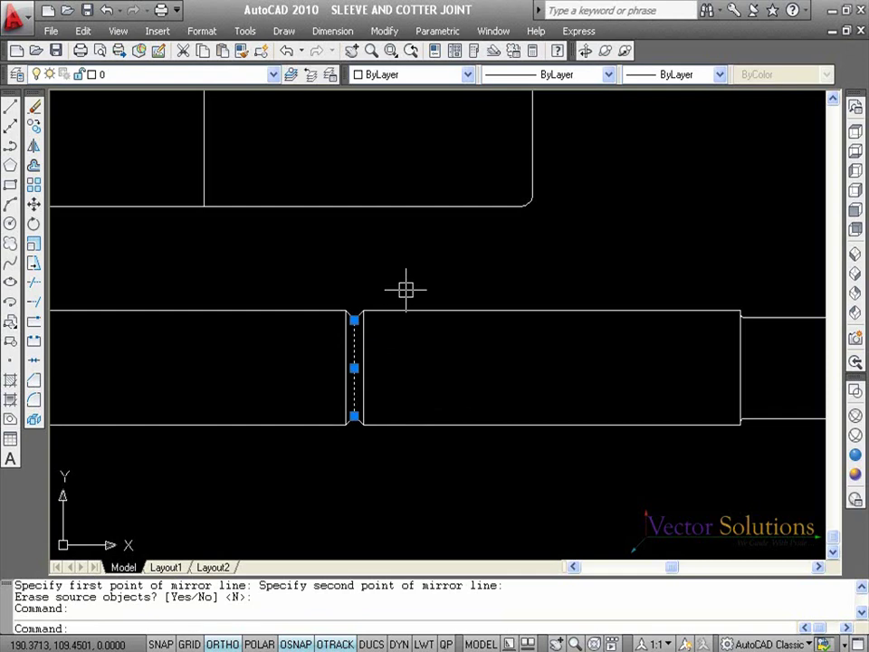
key("Delete")
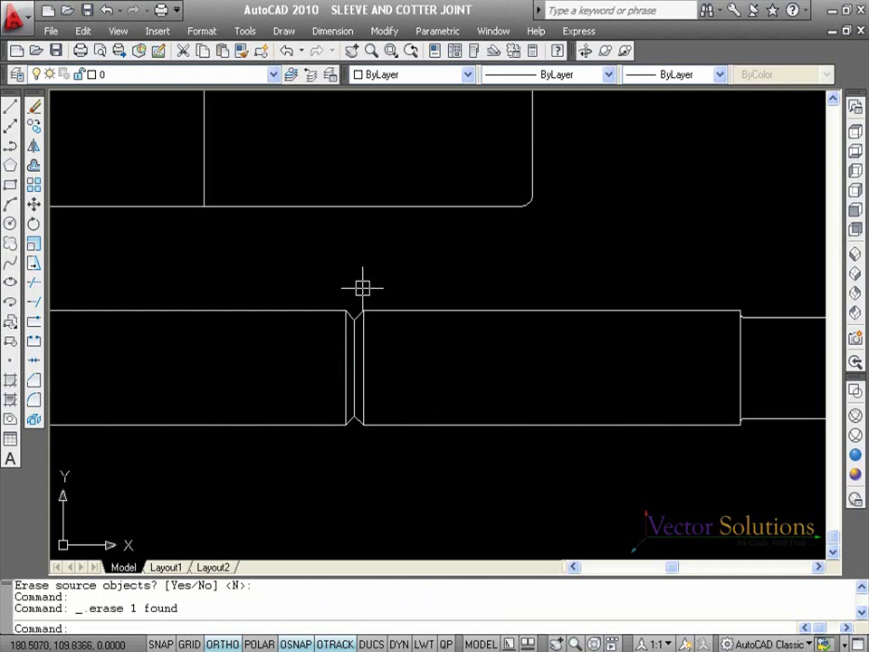
scroll(362, 288, "down", 4)
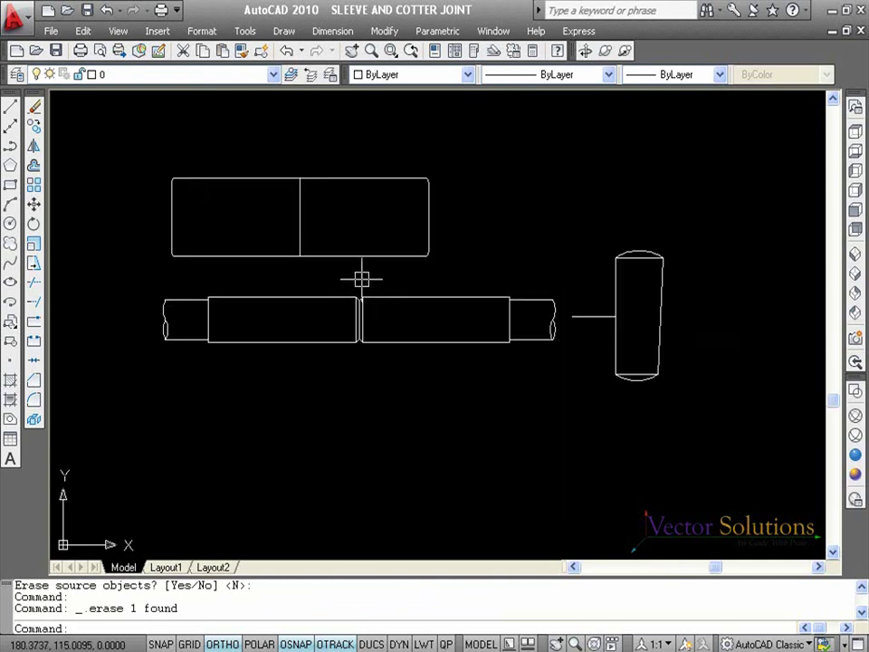
- Move both rods from their joint midpoint onto the midpoint of the sleeve's centre line
left_click(560, 394)
left_click(129, 286)
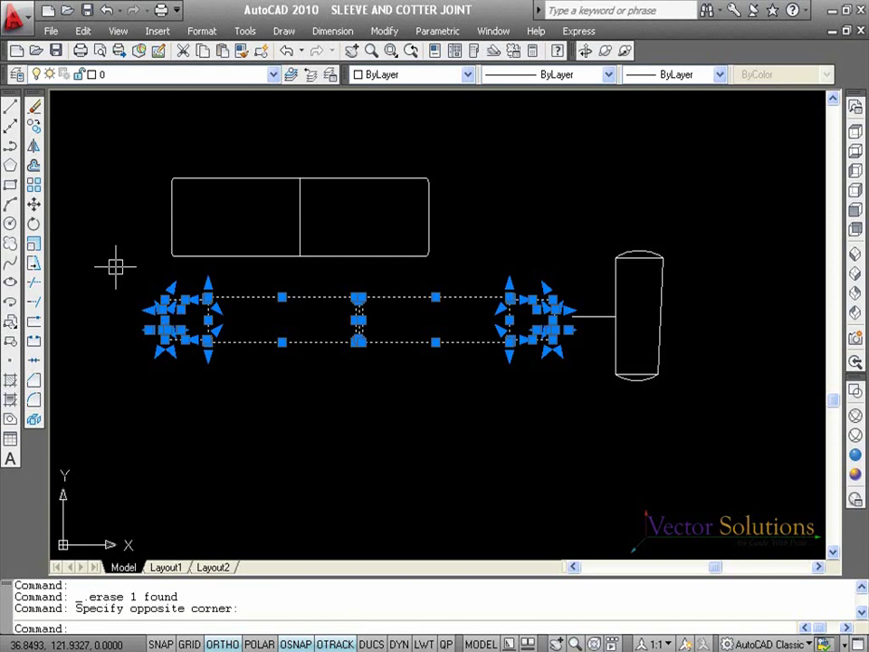
left_click(34, 206)
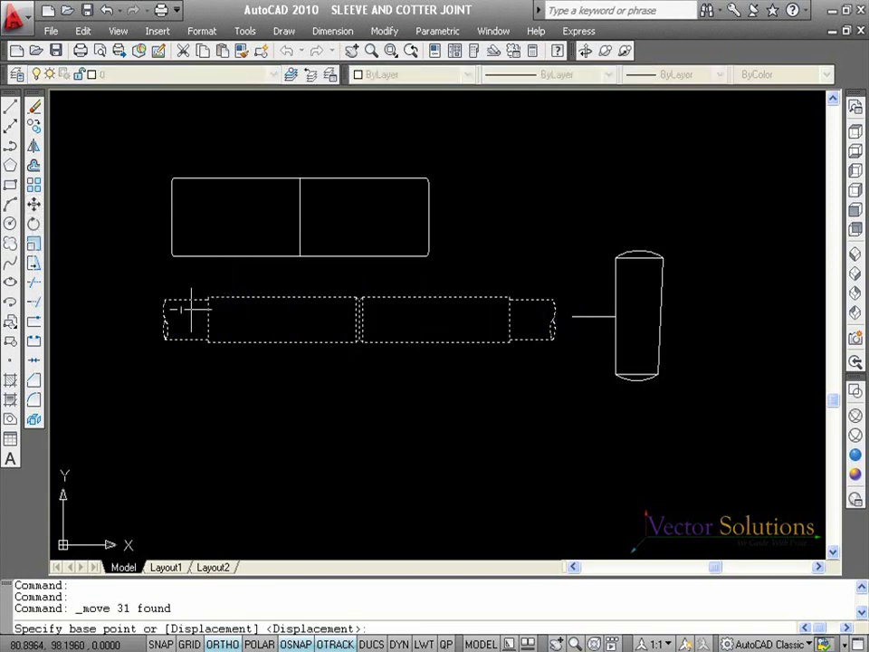
scroll(336, 310, "up", 6)
left_click(334, 326)
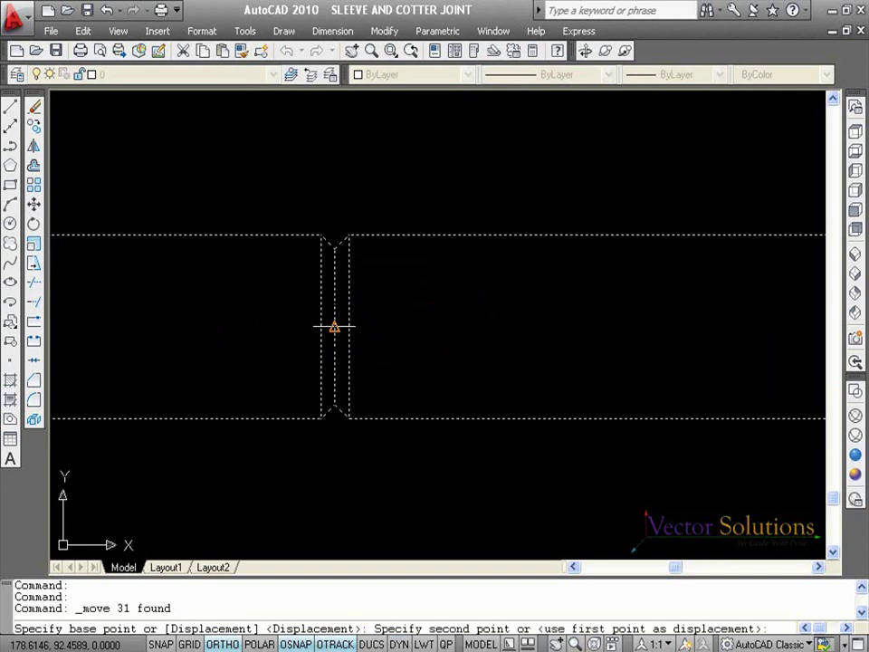
scroll(334, 327, "down", 6)
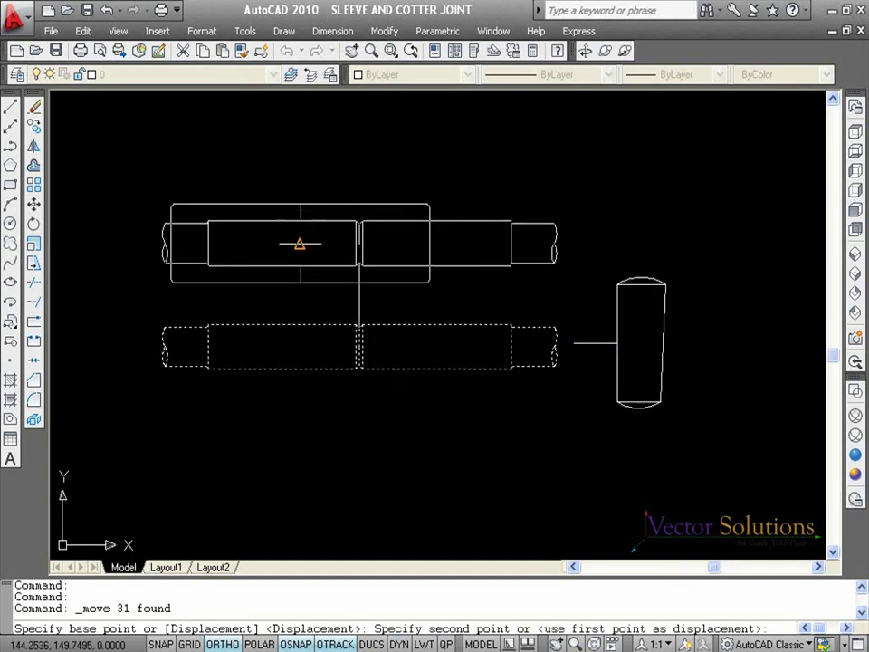
left_click(300, 244)
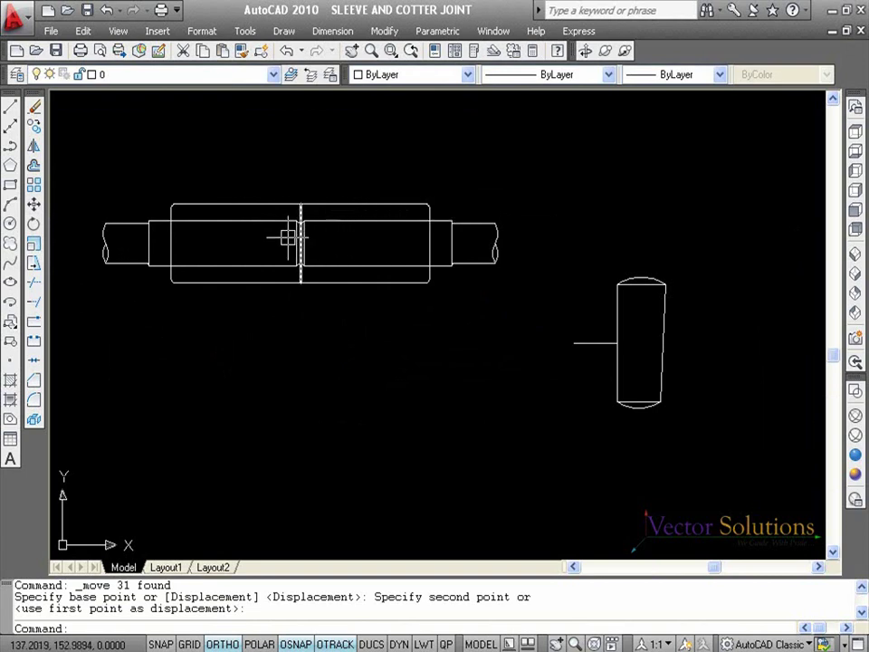
key("Escape")
key("Escape")
key("Escape")
scroll(288, 237, "up", 3)
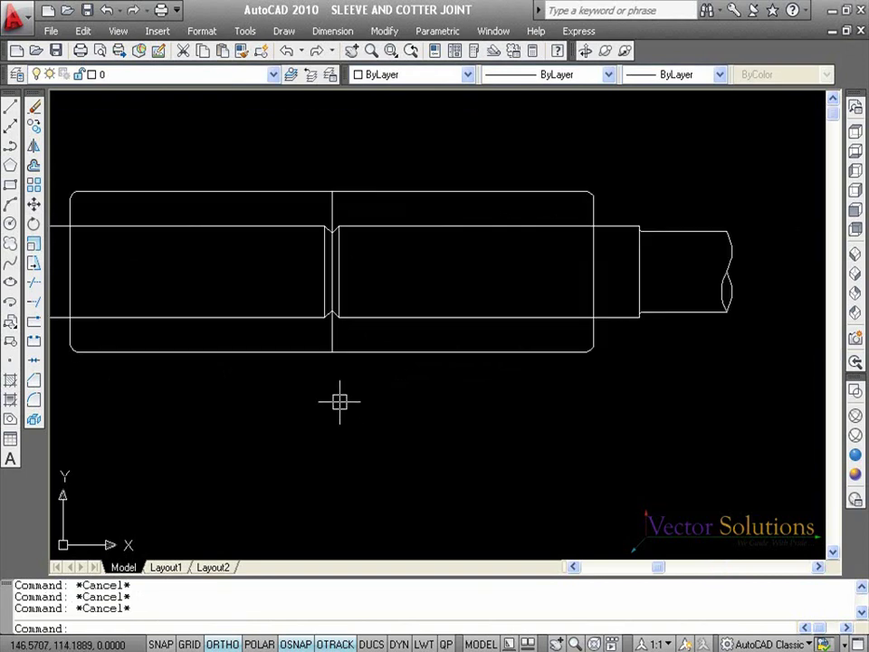
scroll(343, 380, "down", 2)
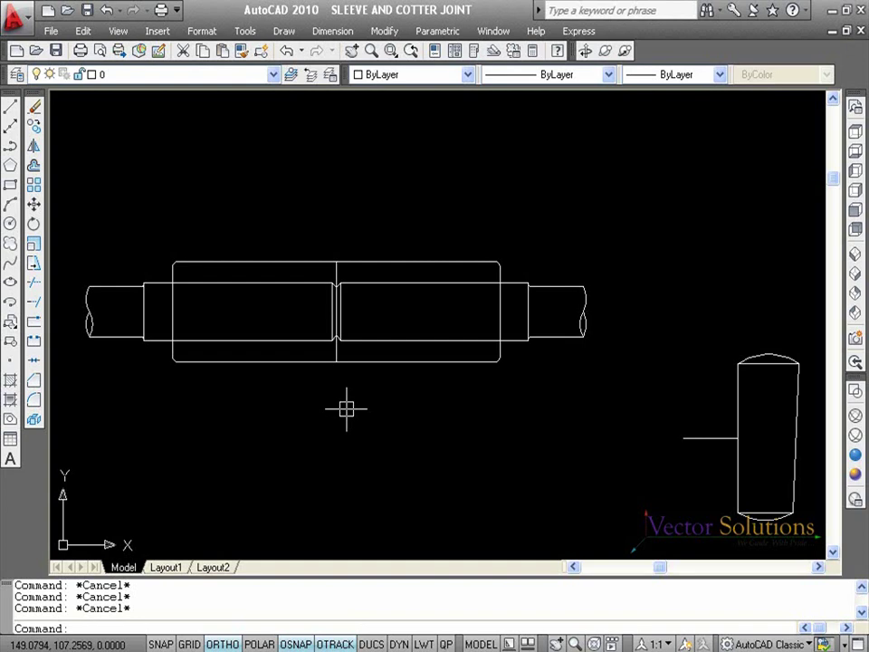
- Move the cotter from its centre-line endpoint onto the left rod's midpoint inside the sleeve
type("M")
key("Return")
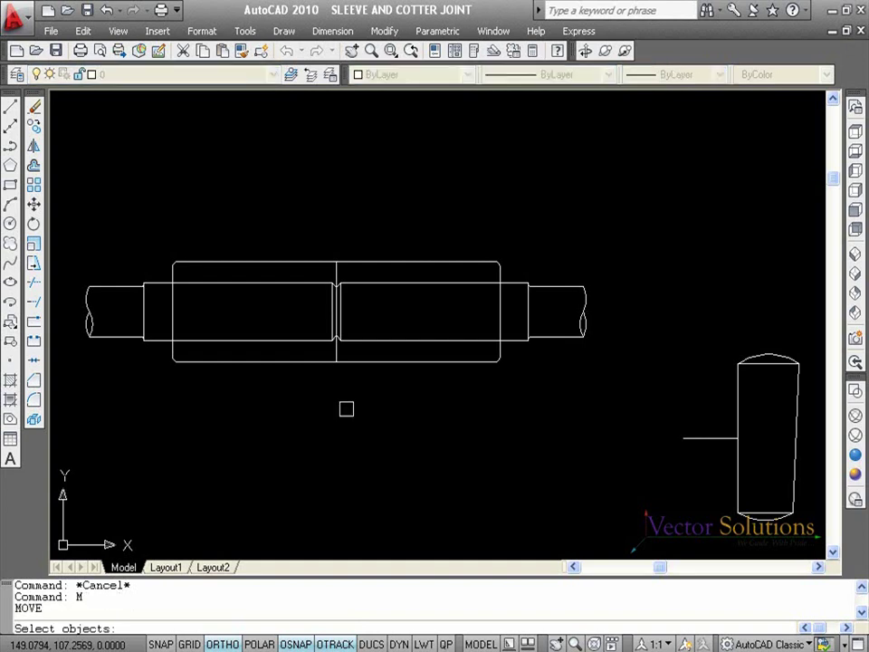
left_click_drag(815, 534, 655, 330)
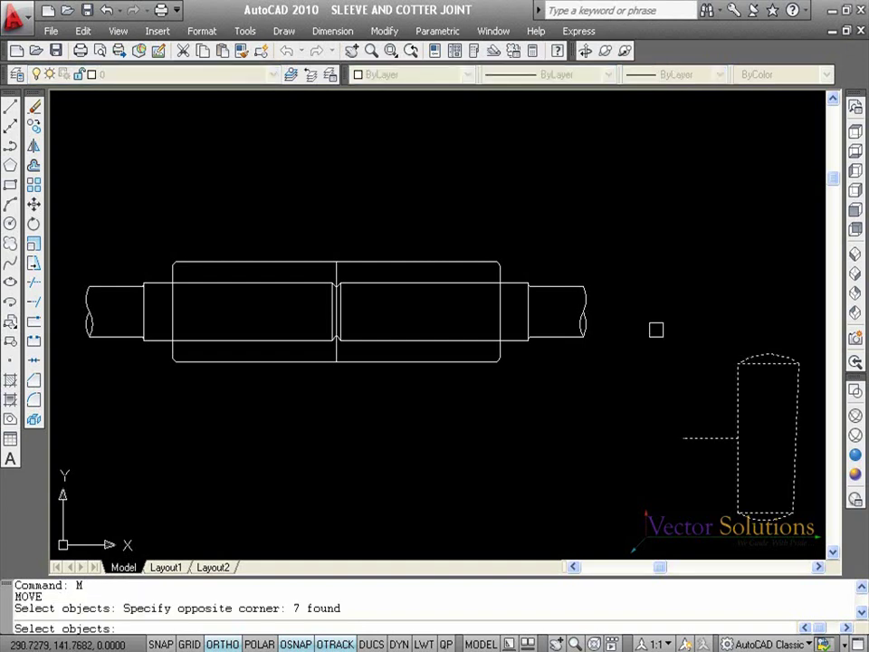
key("Return")
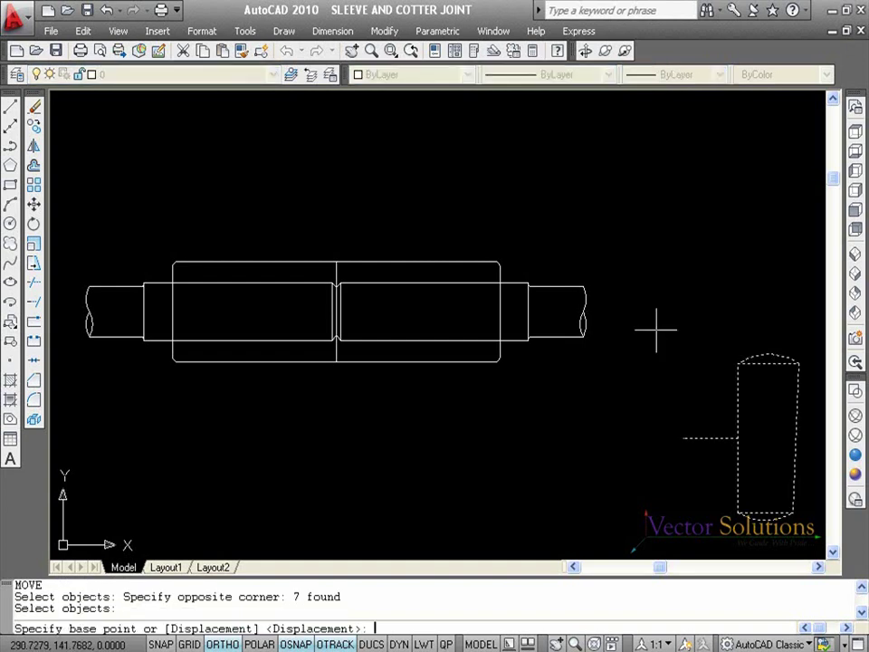
left_click(684, 438)
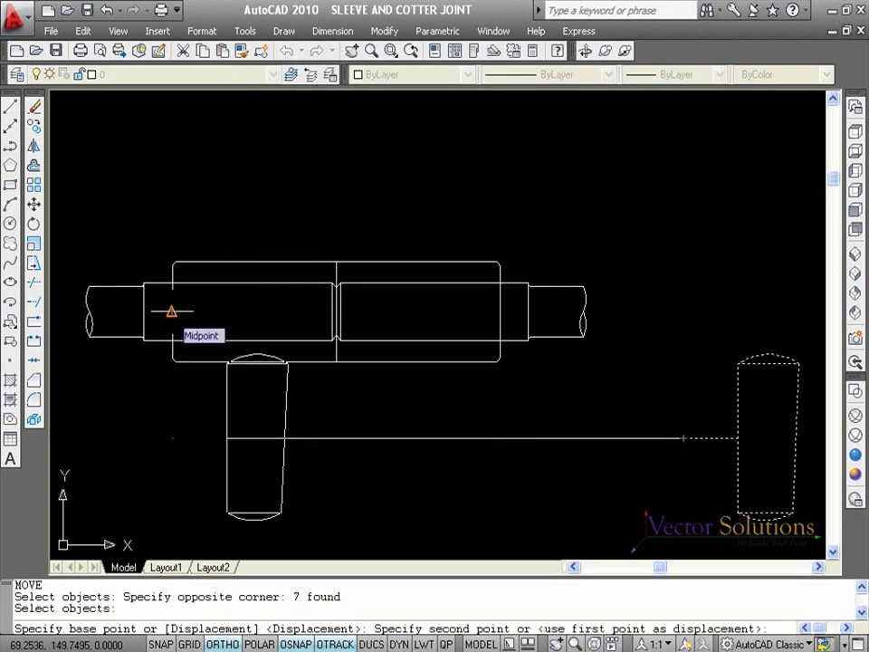
left_click(171, 312)
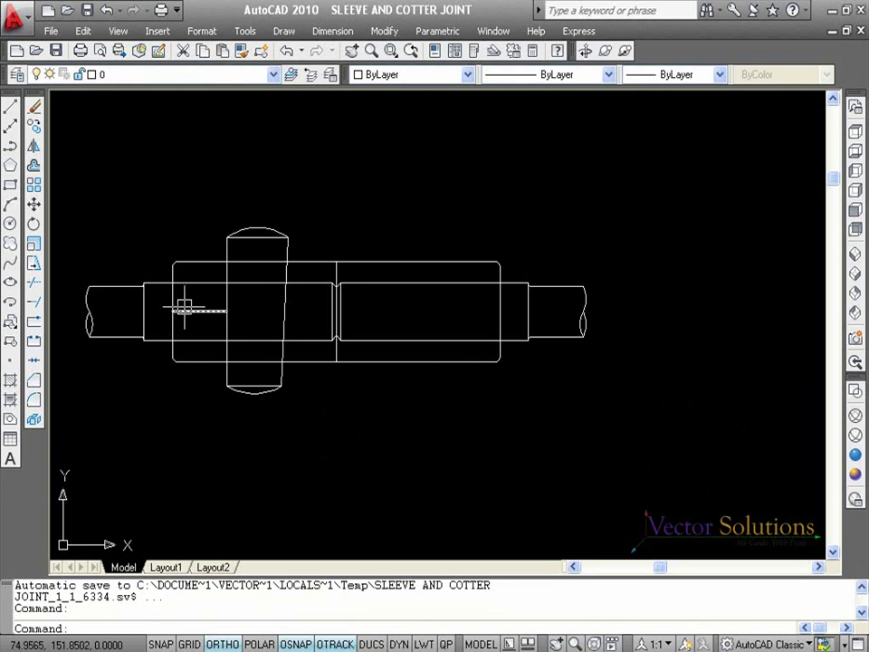
- Delete the cotter's short horizontal centre line and the sleeve's vertical middle line
left_click(184, 312)
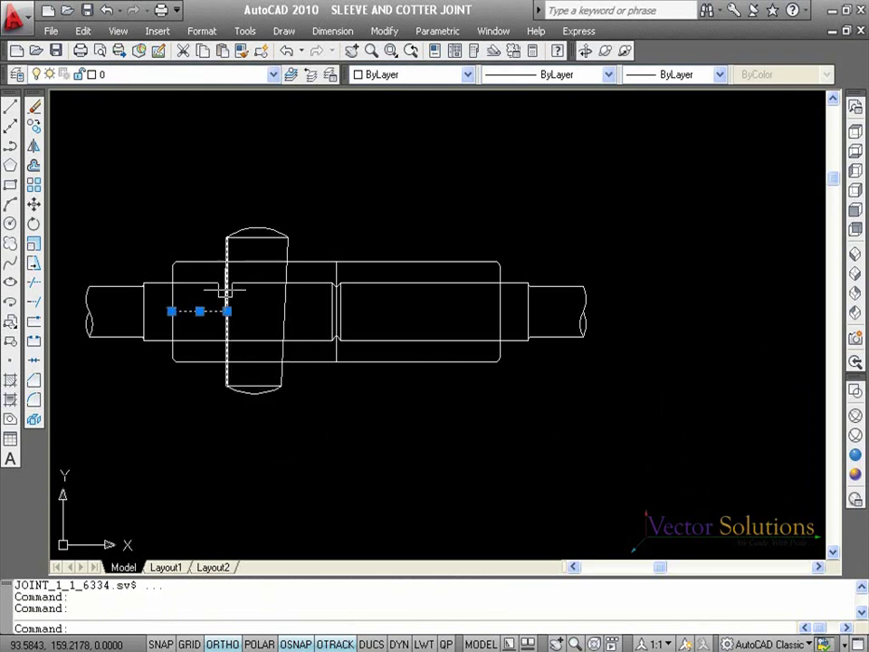
left_click(337, 271)
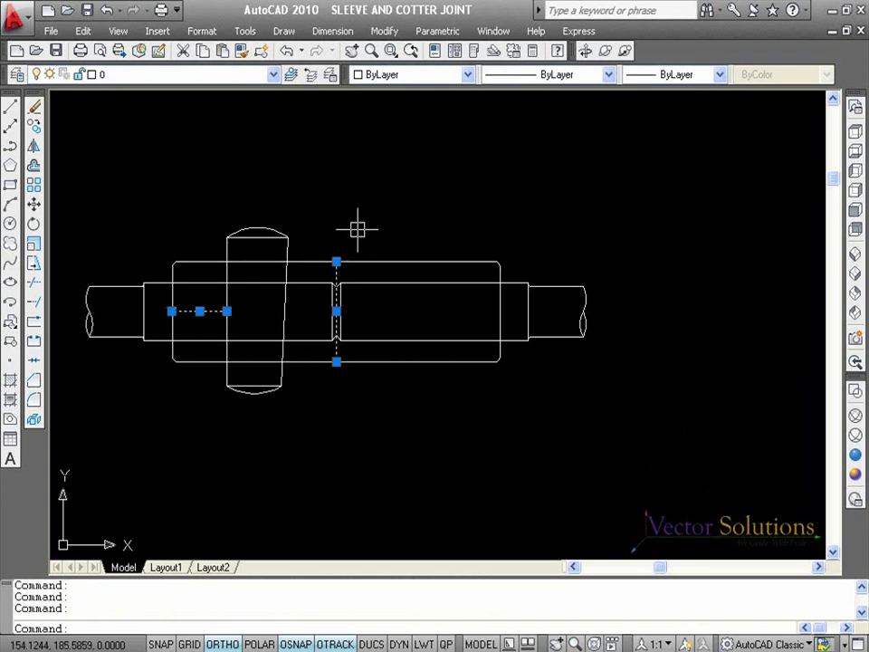
key("Delete")
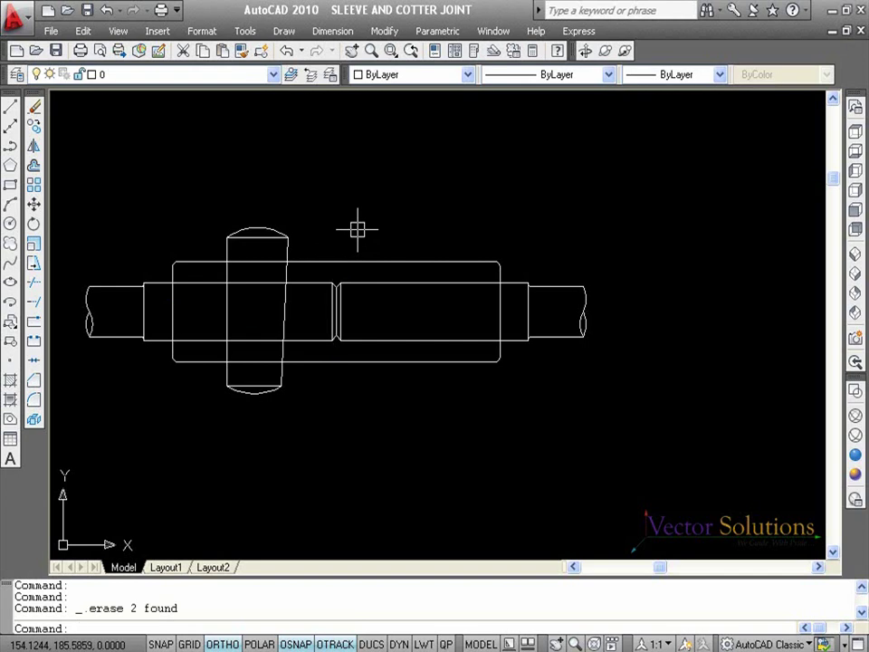
left_click(196, 182)
- Mirror the cotter about the sleeve's vertical centre line, keeping the original, onto the right rod
left_click(291, 427)
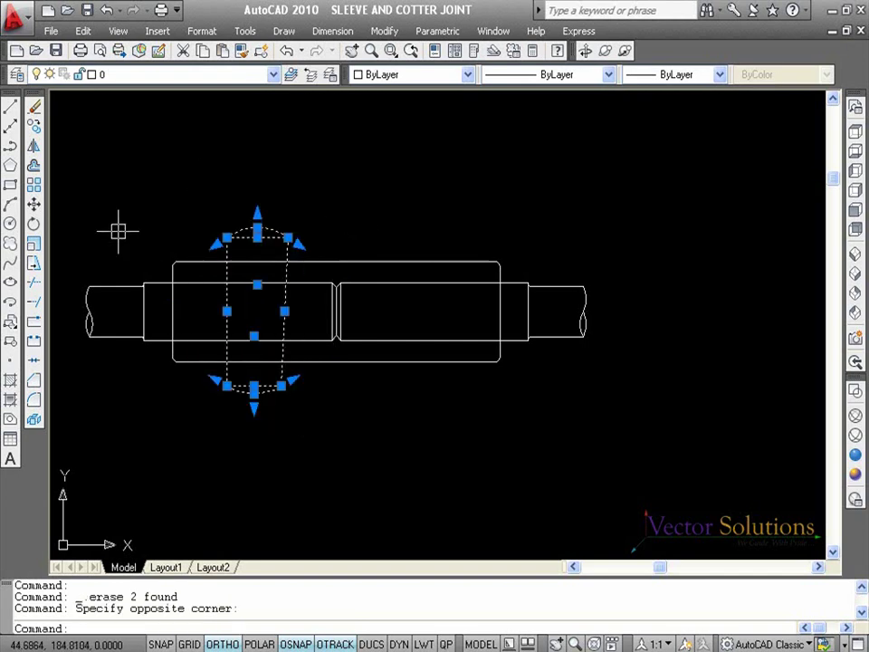
left_click(34, 146)
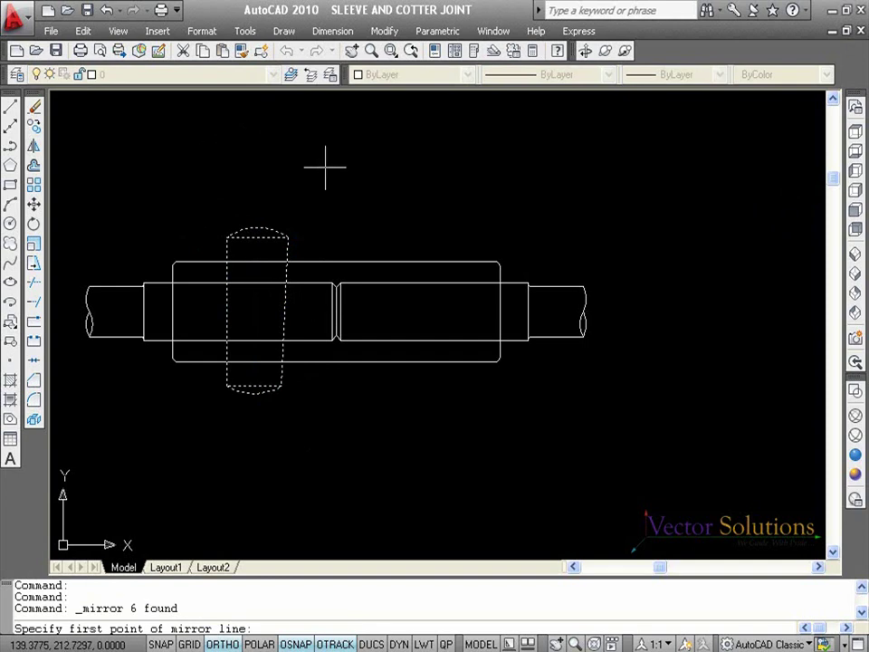
left_click(336, 263)
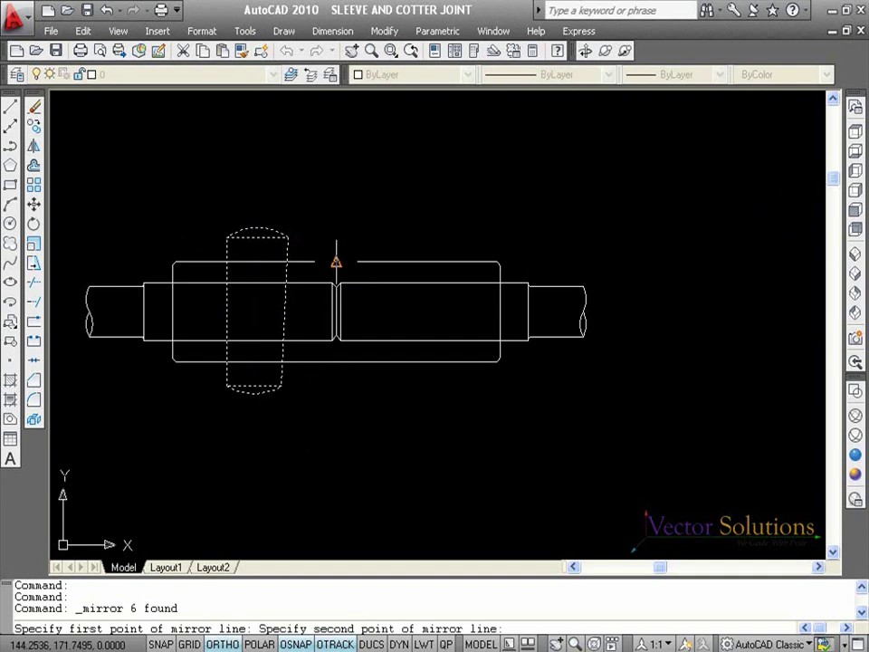
left_click(336, 362)
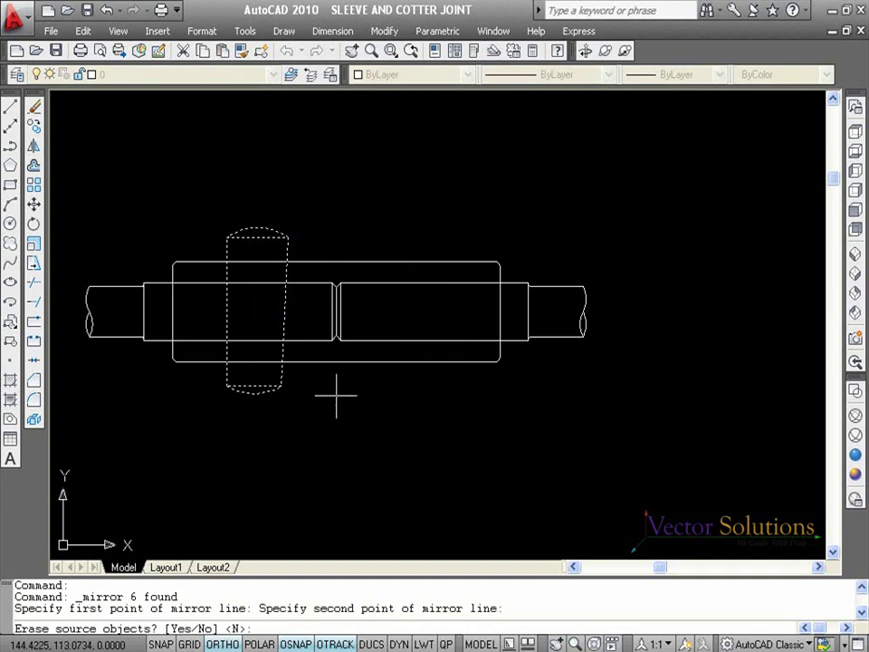
key("Return")
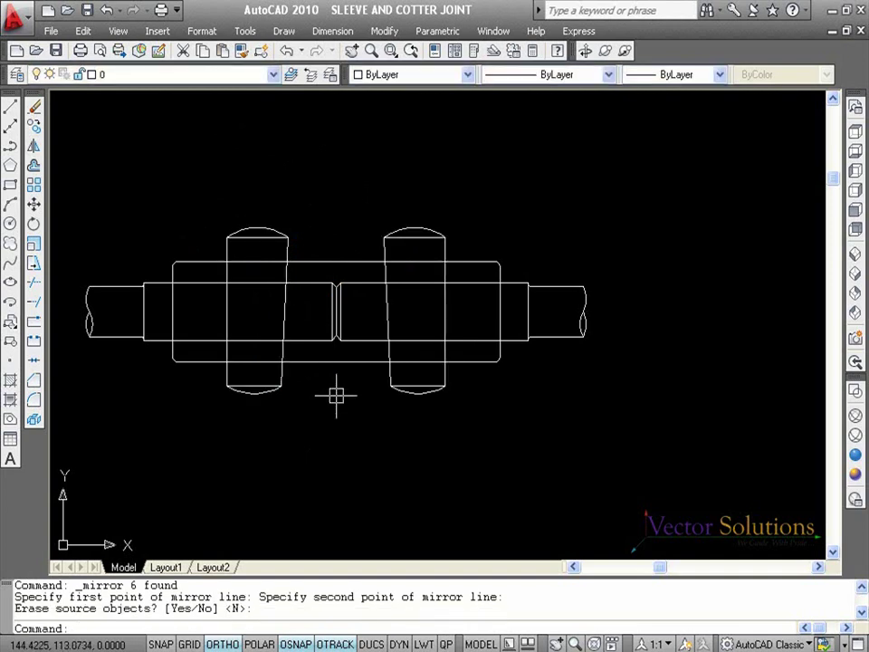
scroll(324, 477, "up", 1)
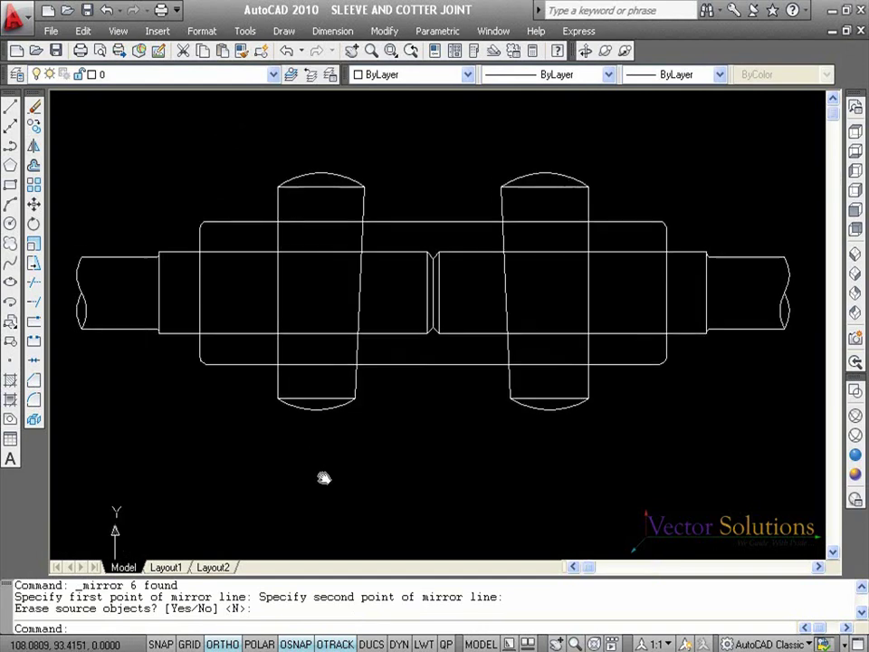
key("Escape")
key("Escape")
key("Escape")
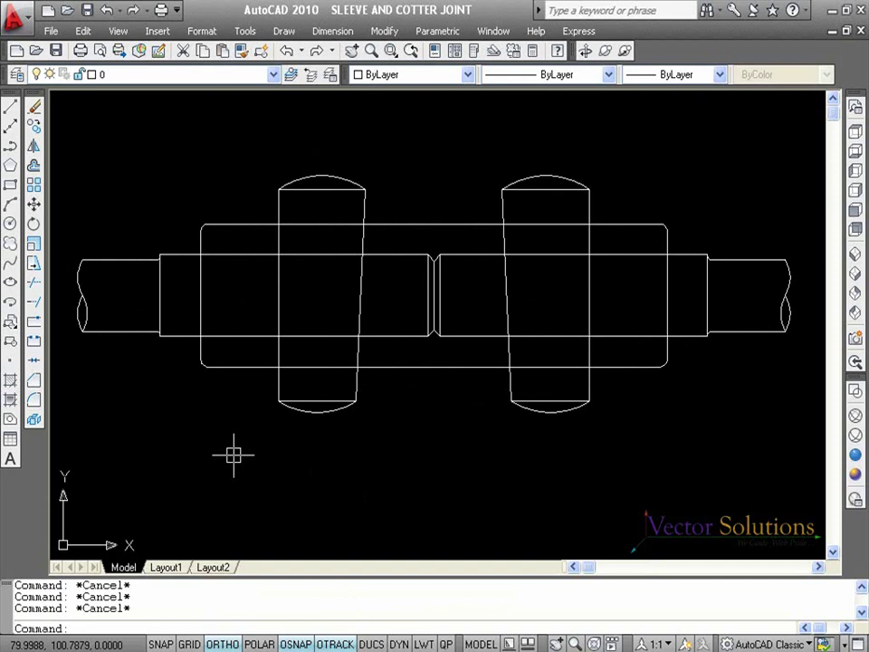
- Offset the left and right edges of both cotters outward by 3 to form the slots
left_click(34, 167)
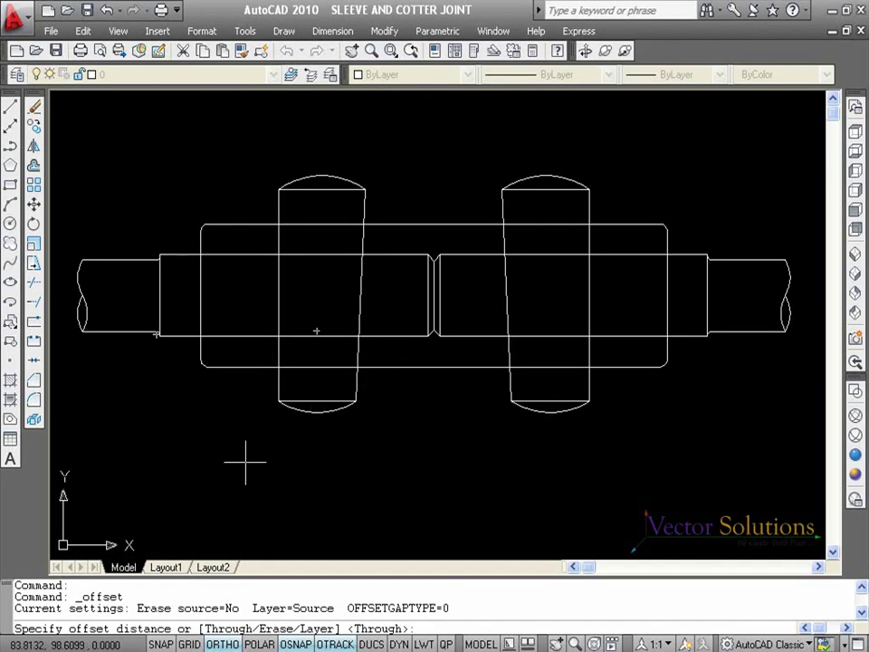
type("3")
key("Return")
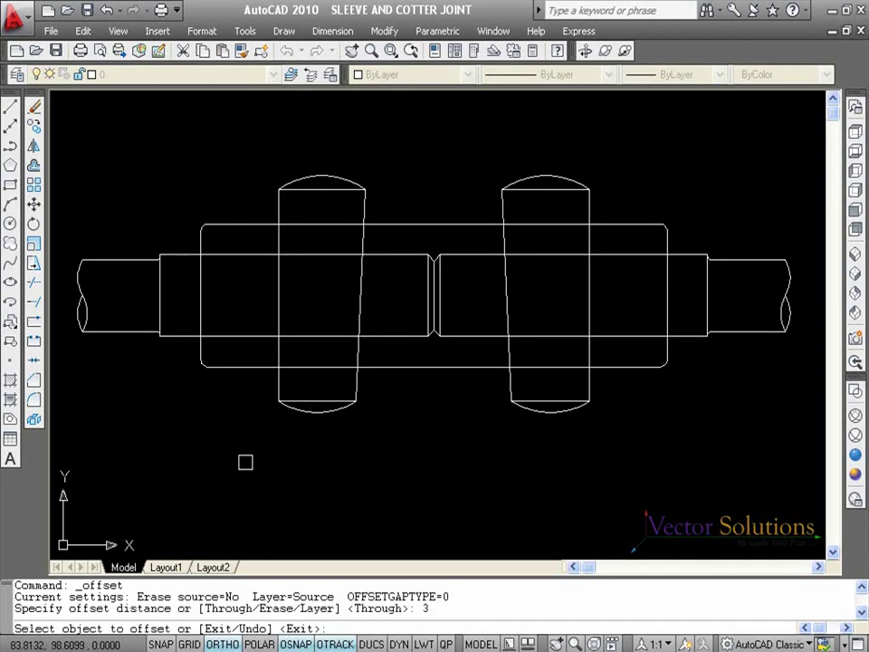
left_click(277, 305)
left_click(356, 297)
left_click(383, 297)
left_click(502, 295)
left_click(479, 295)
left_click(590, 291)
left_click(610, 290)
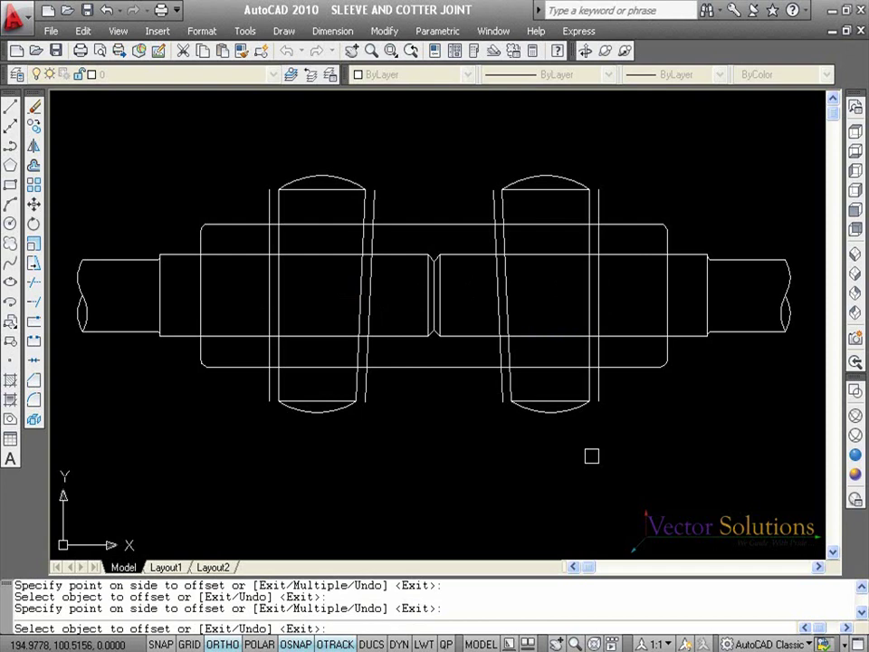
key("Return")
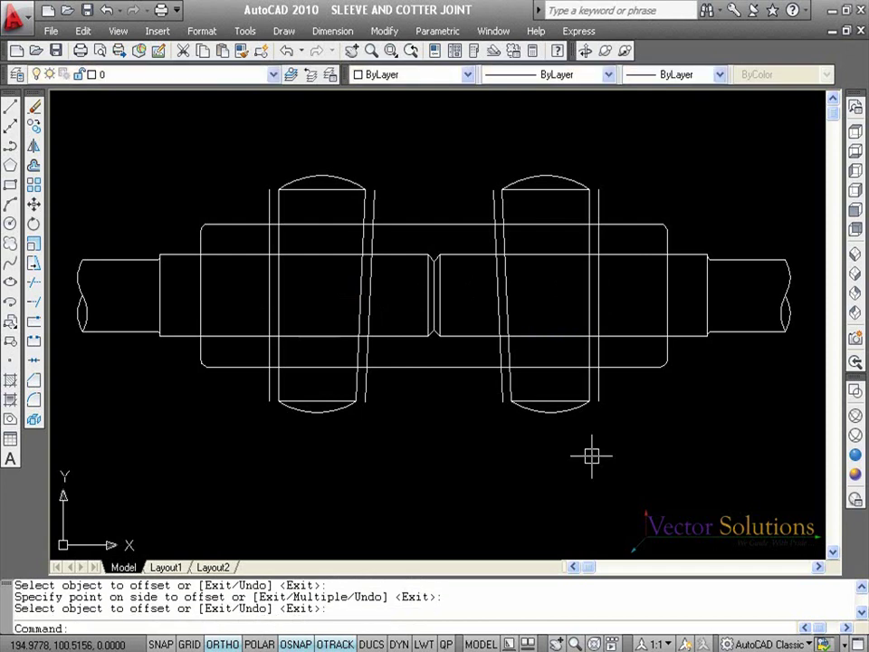
key("Escape")
key("Escape")
key("Escape")
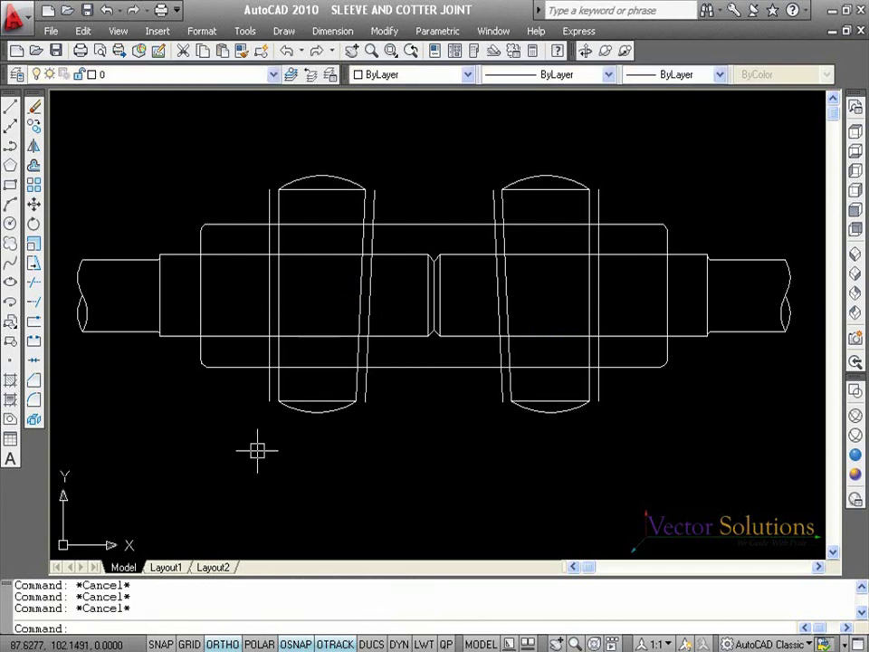
type("TR")
- Trim the cotter slot lines above and below the rods and sleeve on both cotters
key("Return")
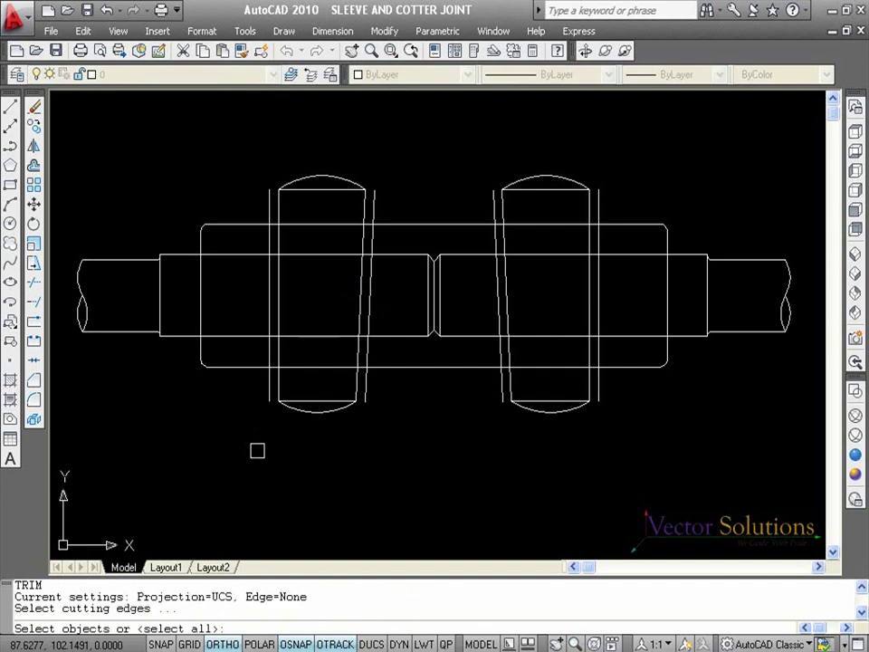
key("Return")
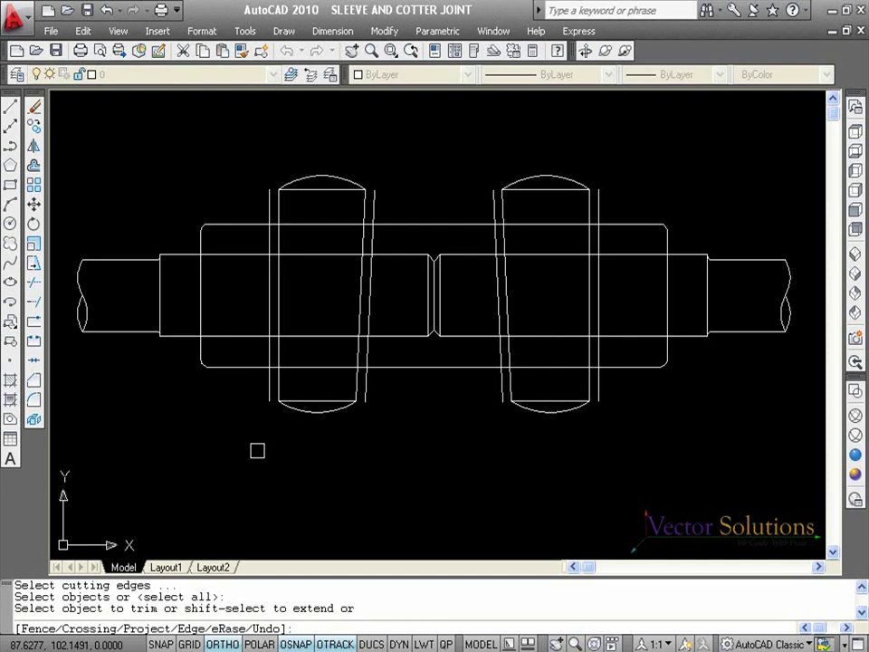
left_click(268, 373)
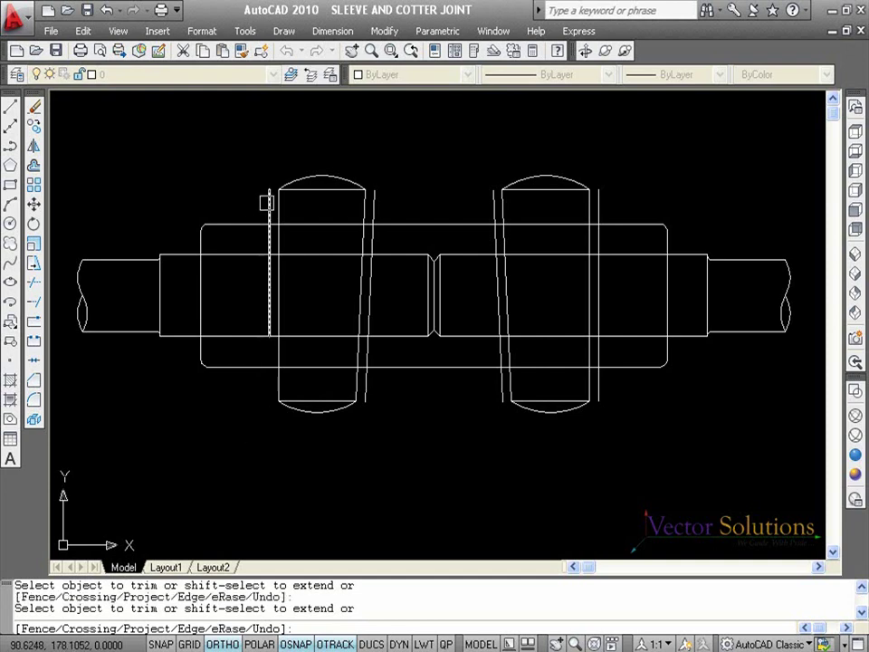
left_click(269, 231)
left_click(375, 201)
left_click(370, 387)
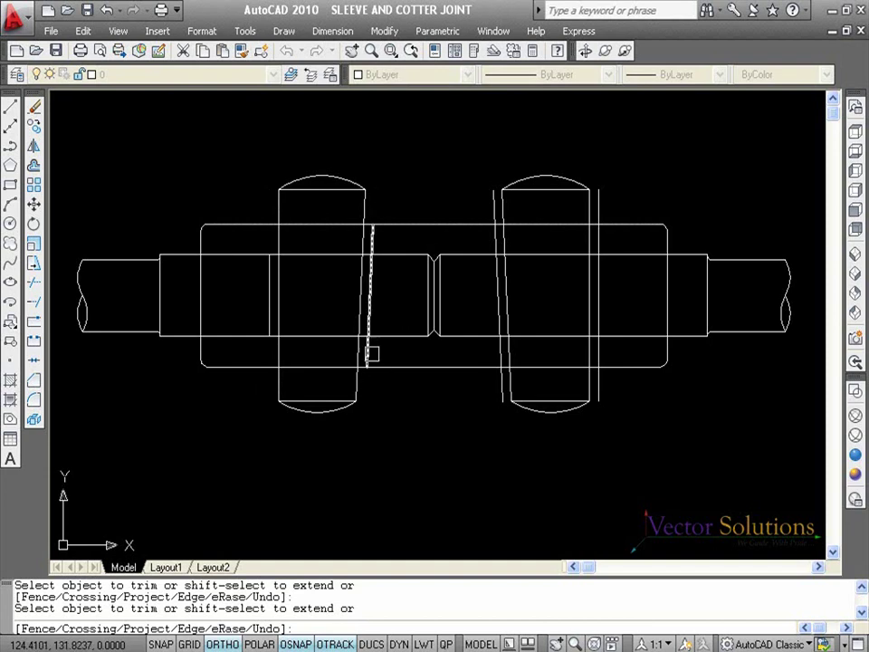
left_click(372, 310)
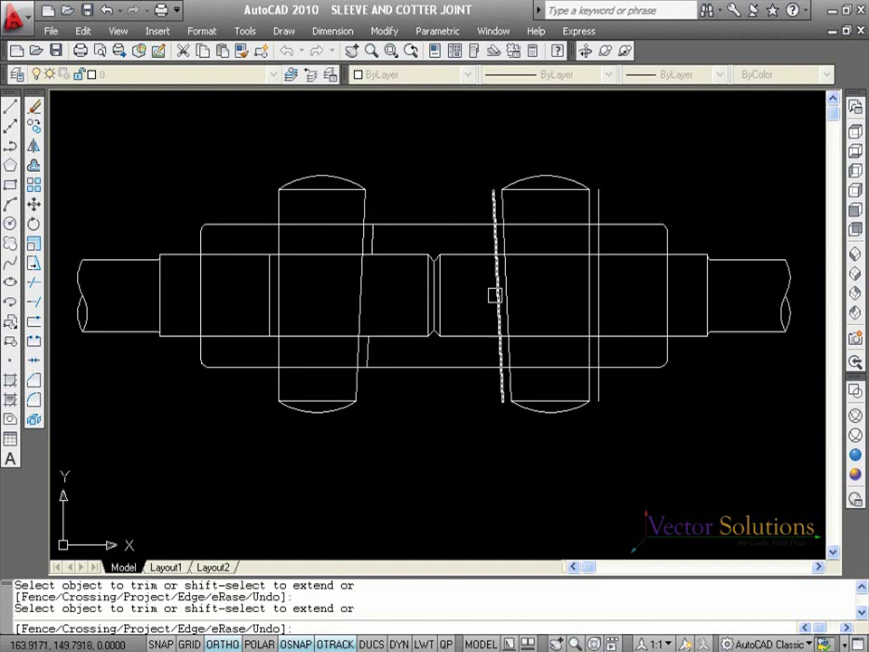
key("ctrl+z")
left_click(485, 198)
left_click(497, 396)
left_click(601, 392)
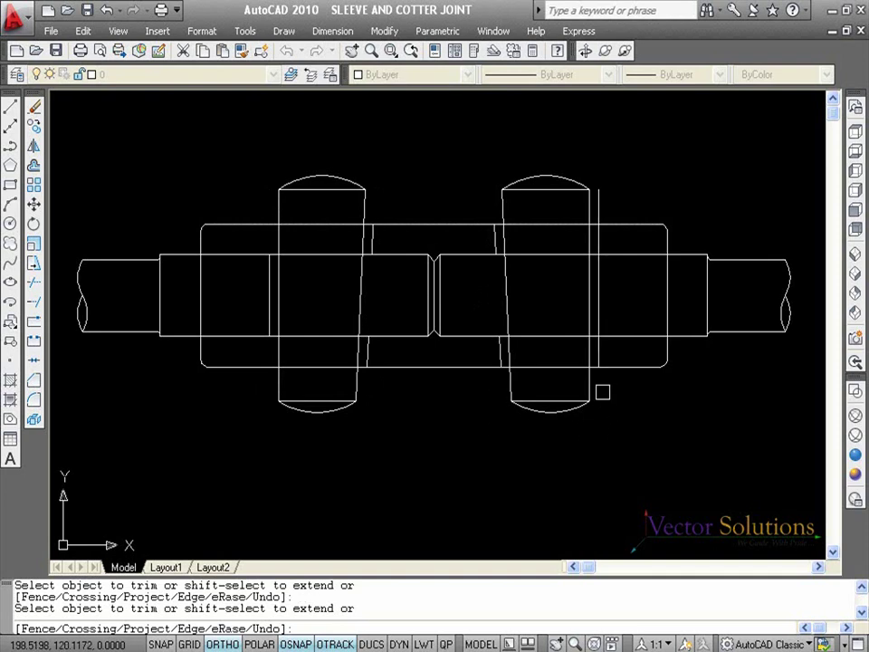
left_click(602, 352)
left_click(601, 192)
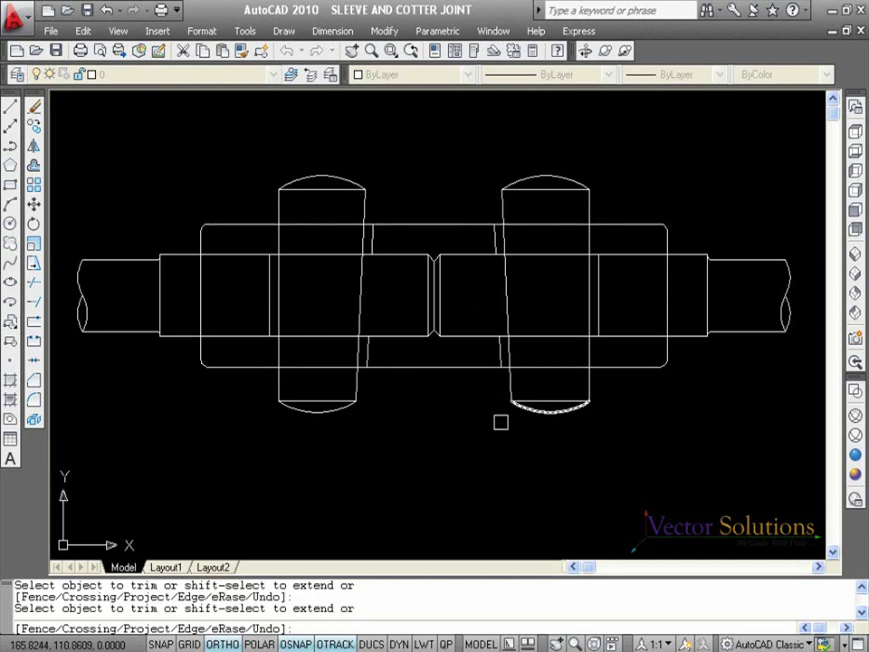
- Trim the rod and sleeve edges hidden behind the left and right cotters
left_click(321, 254)
left_click(550, 334)
left_click(545, 256)
left_click(539, 225)
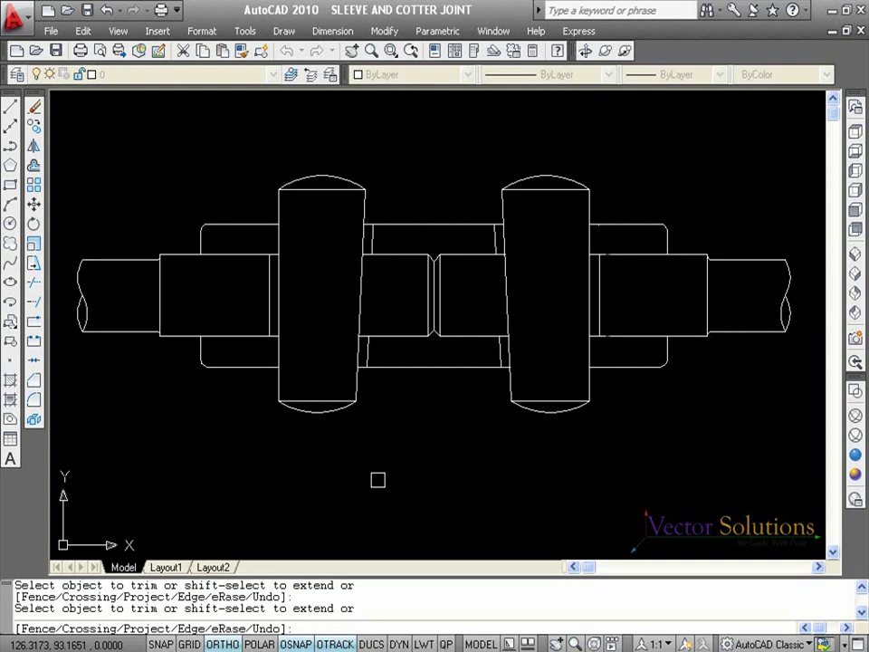
key("Escape")
key("Escape")
key("Escape")
key("Escape")
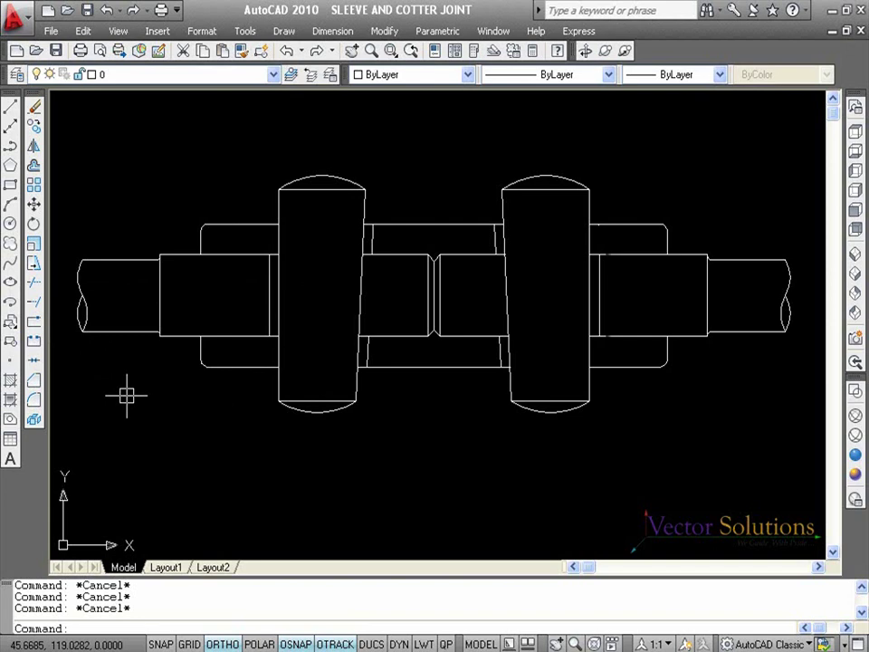
- With ORTHO off, draw a five-point wavy spline from the left rod's top edge to its bottom edge, then select it
left_click(222, 643)
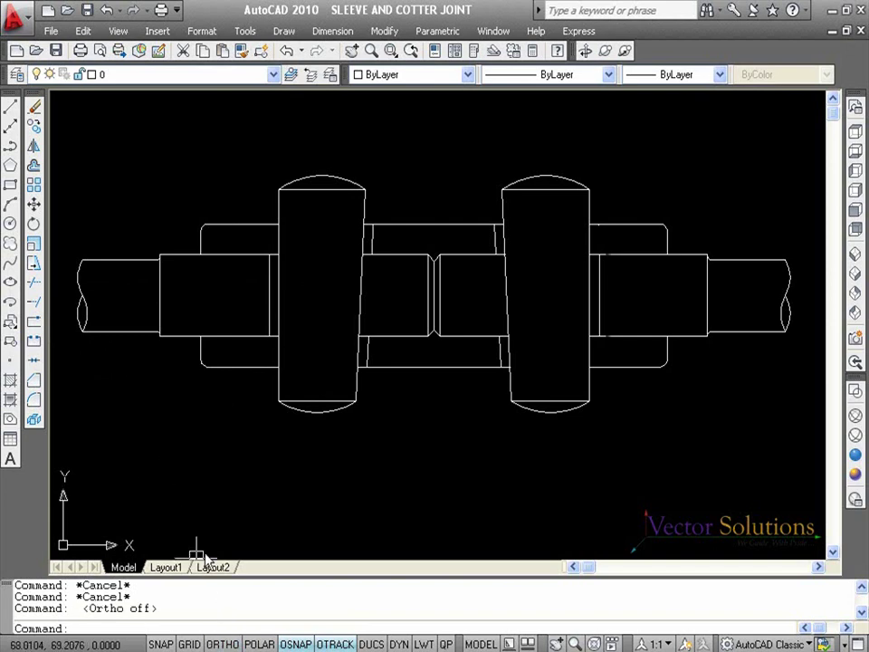
left_click(10, 268)
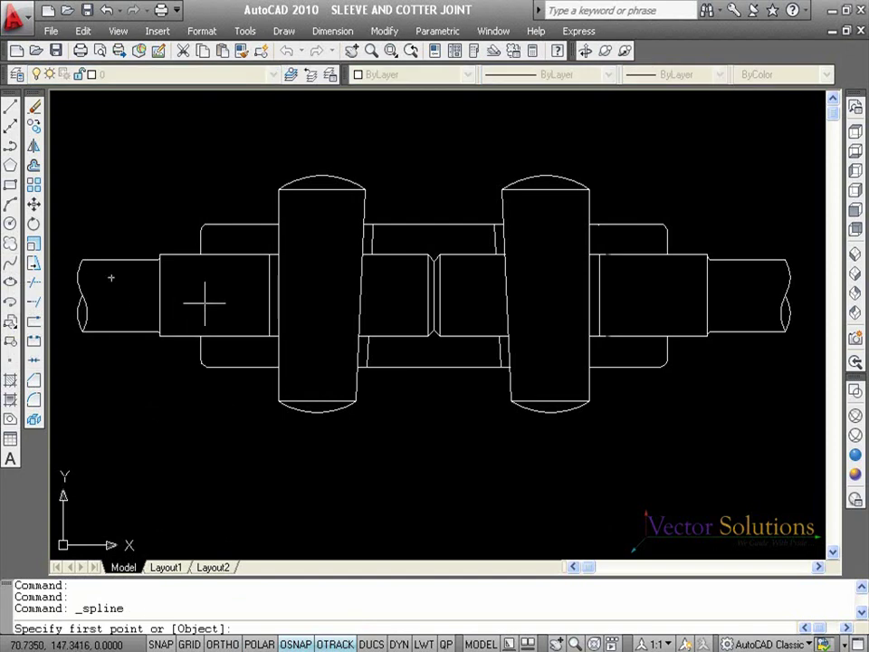
left_click(229, 255)
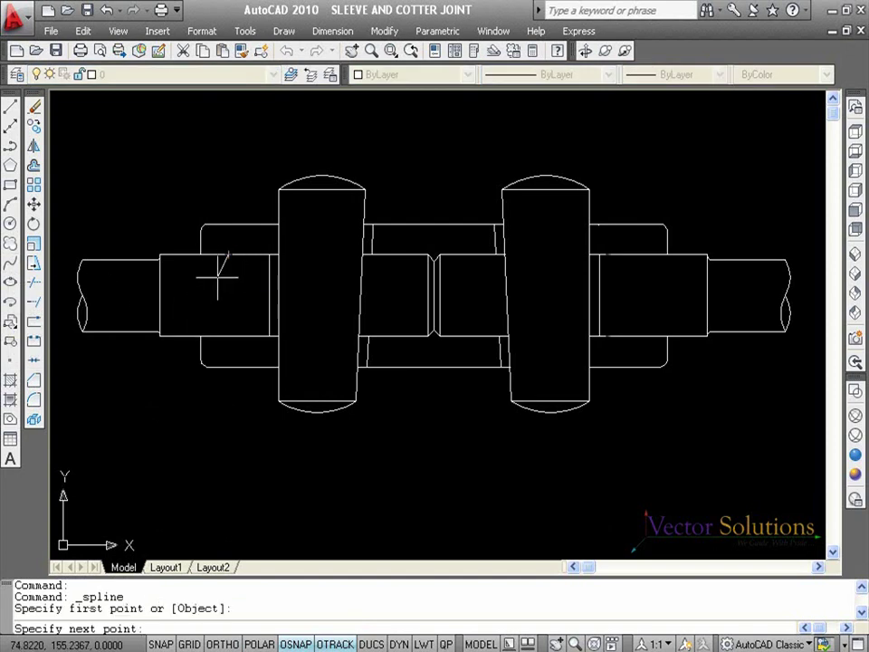
left_click(219, 273)
left_click(230, 299)
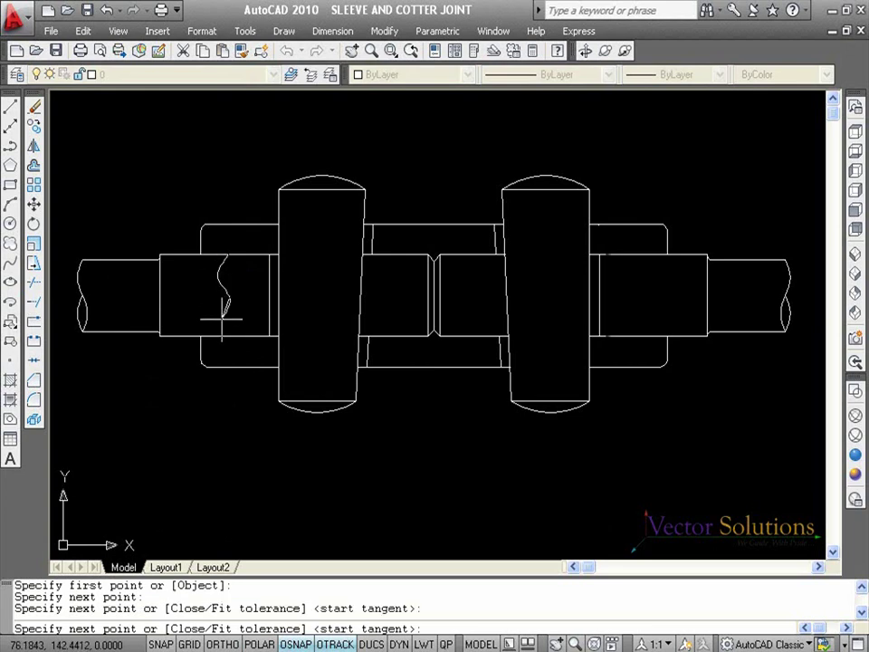
left_click(221, 319)
left_click(220, 336)
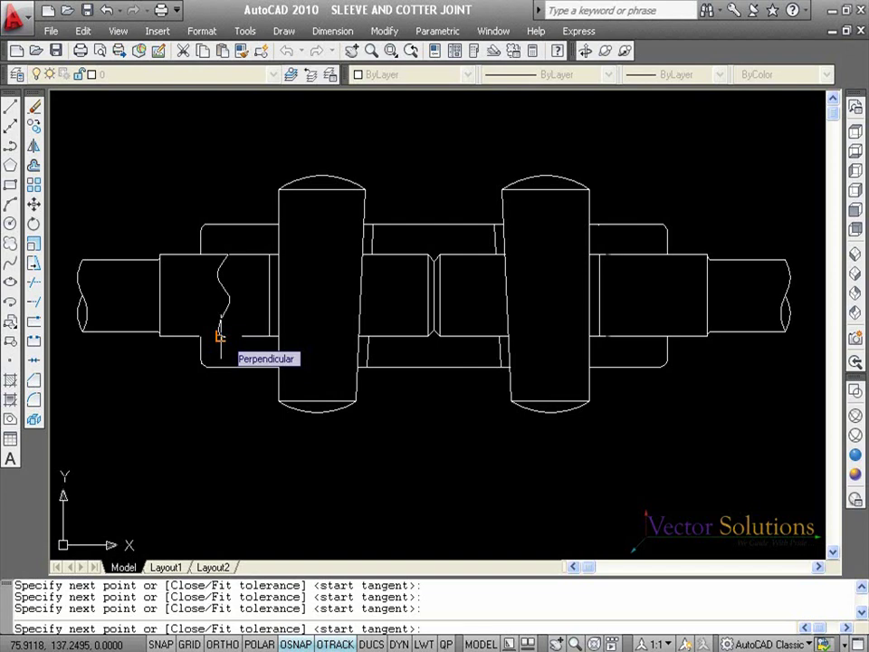
key("Return")
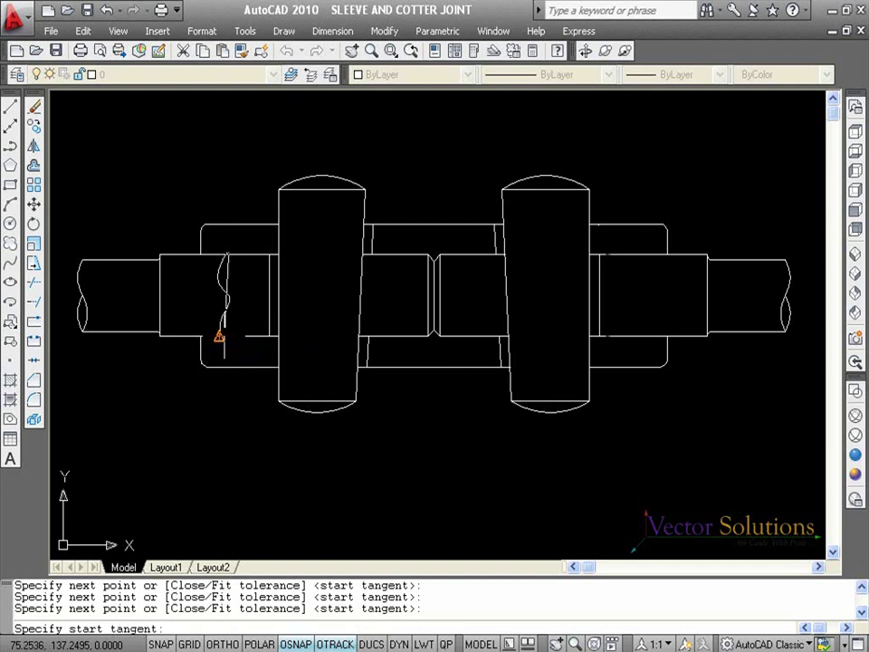
key("Return")
key("Return")
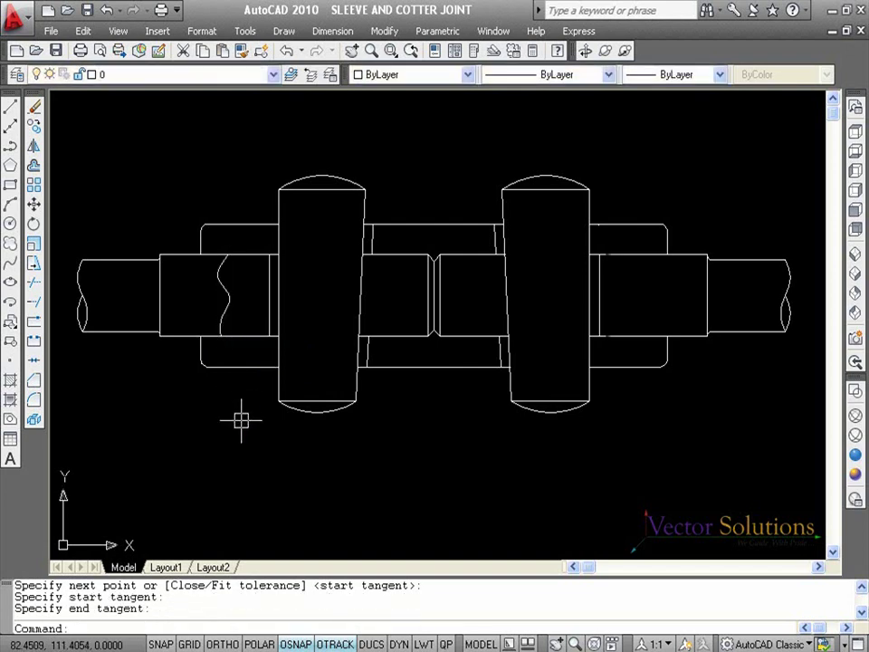
left_click(227, 286)
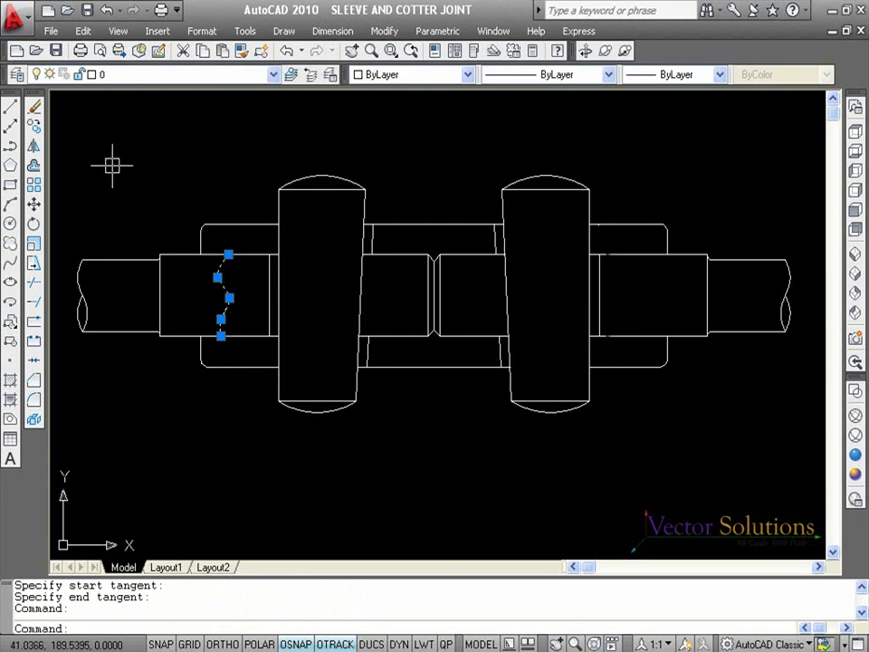
- Copy the break line onto the left rod's end near the central gap
left_click(35, 126)
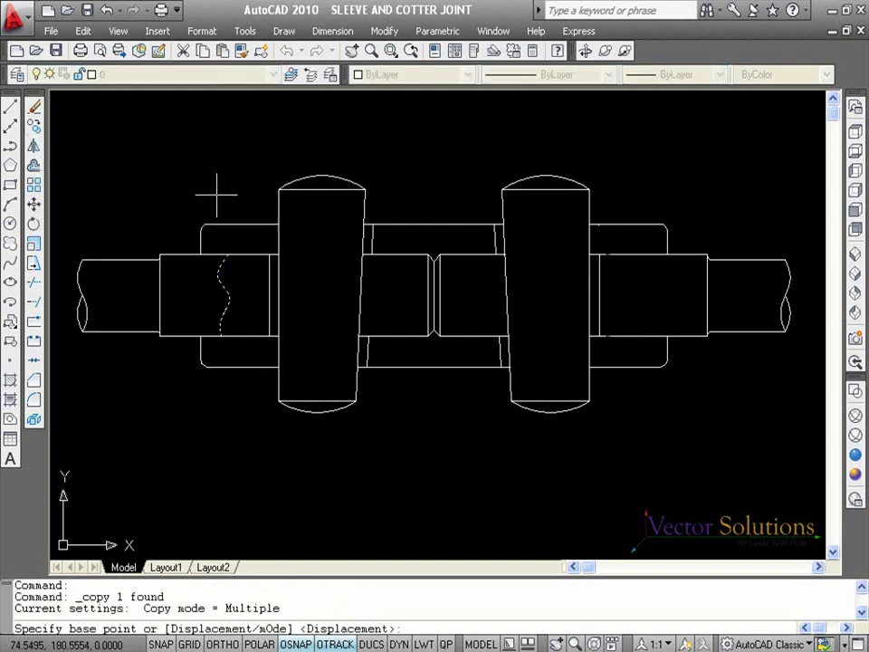
left_click(228, 255)
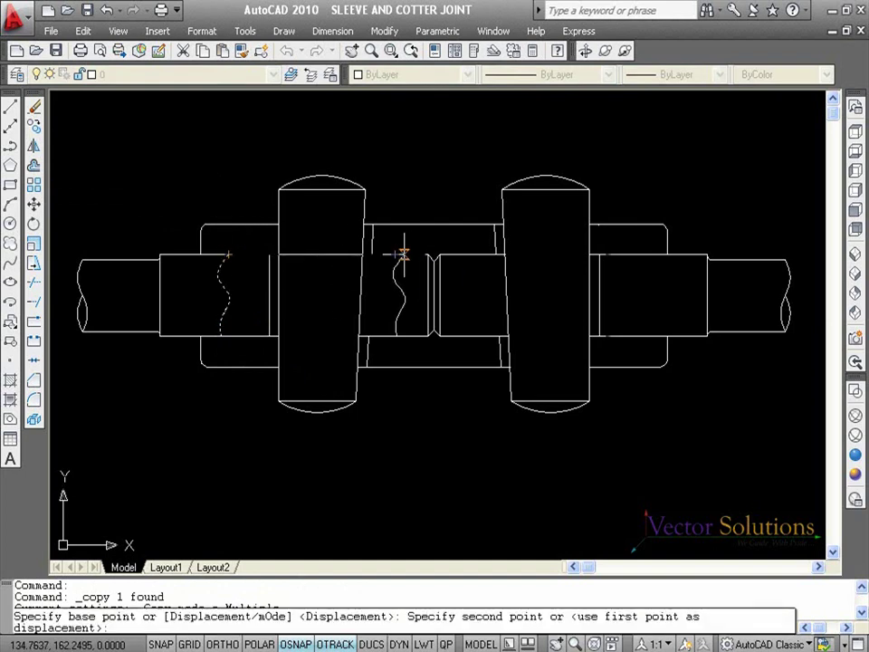
left_click(404, 255)
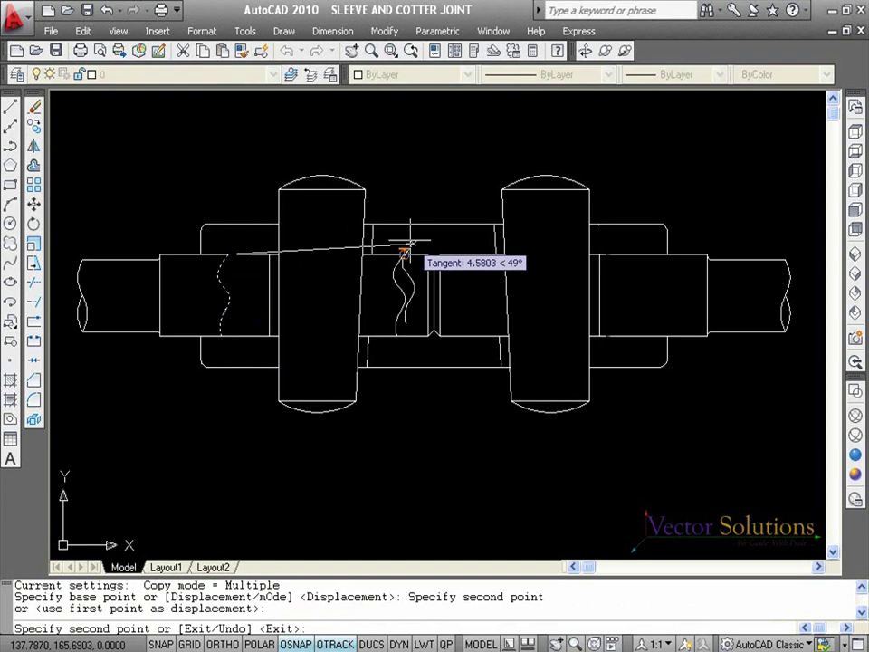
key("Return")
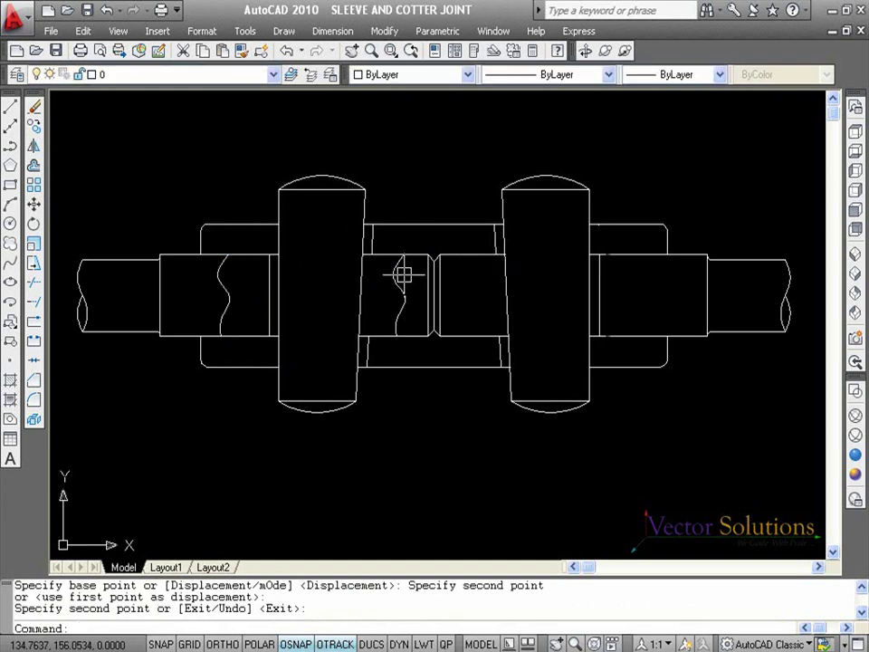
- Mirror both left break lines about a vertical axis through the joint centre, keeping the originals
left_click(393, 277)
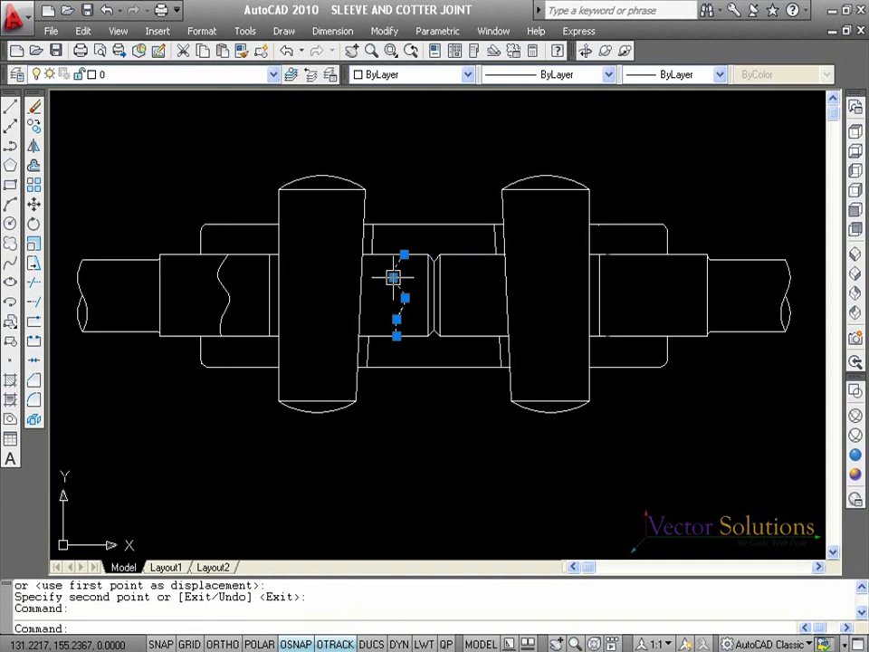
left_click(226, 277)
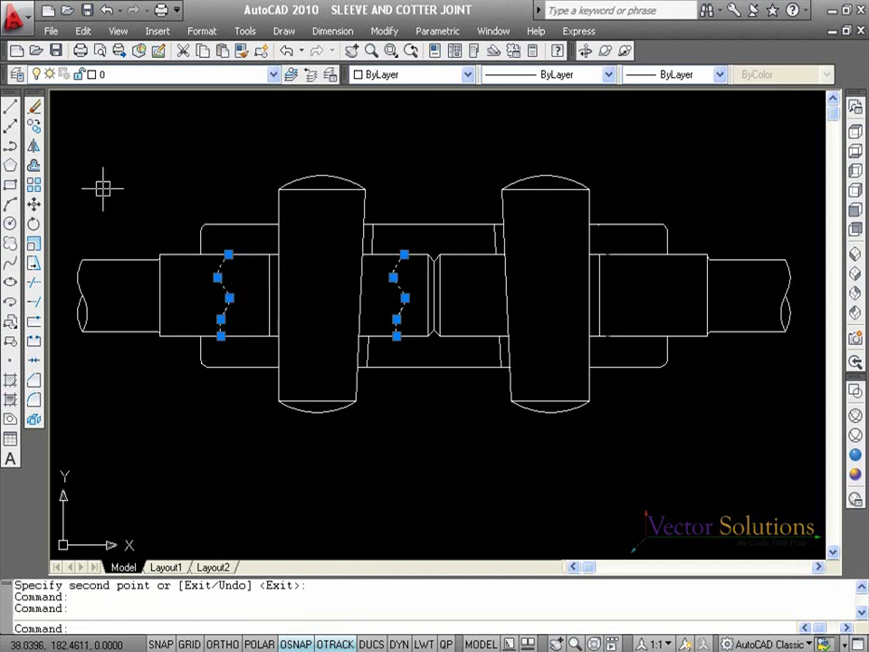
left_click(35, 147)
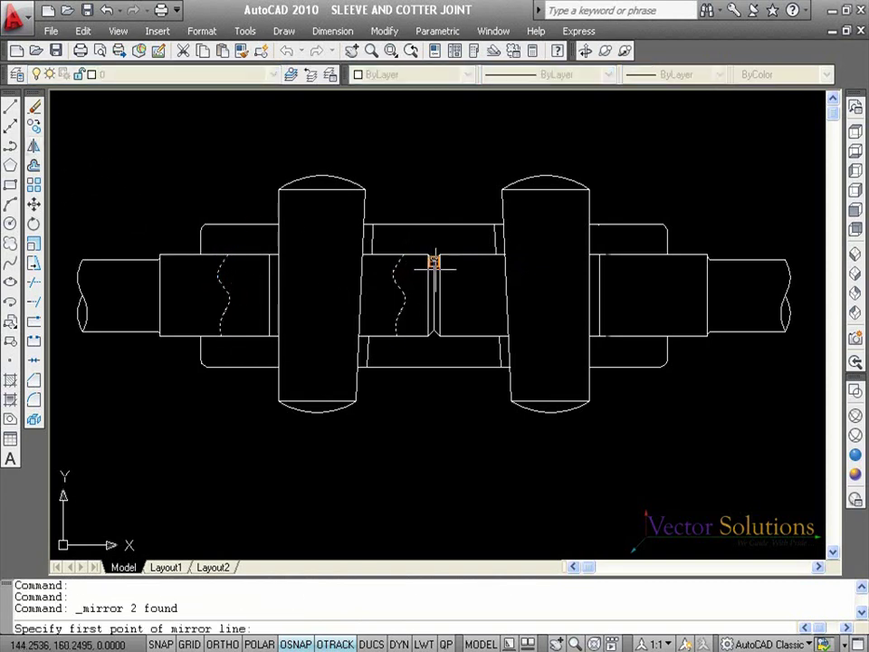
left_click(434, 284)
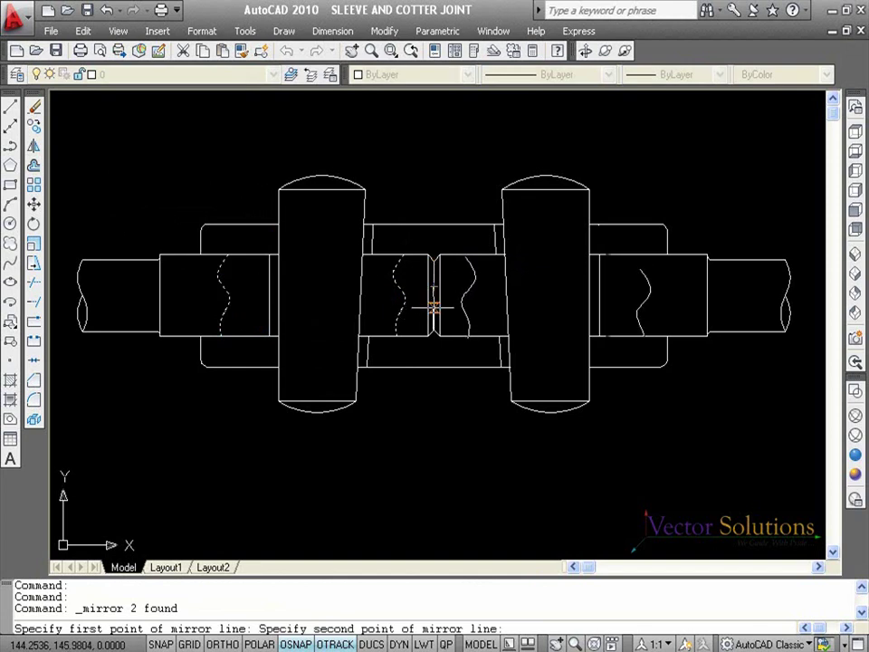
left_click(434, 308)
key("Return")
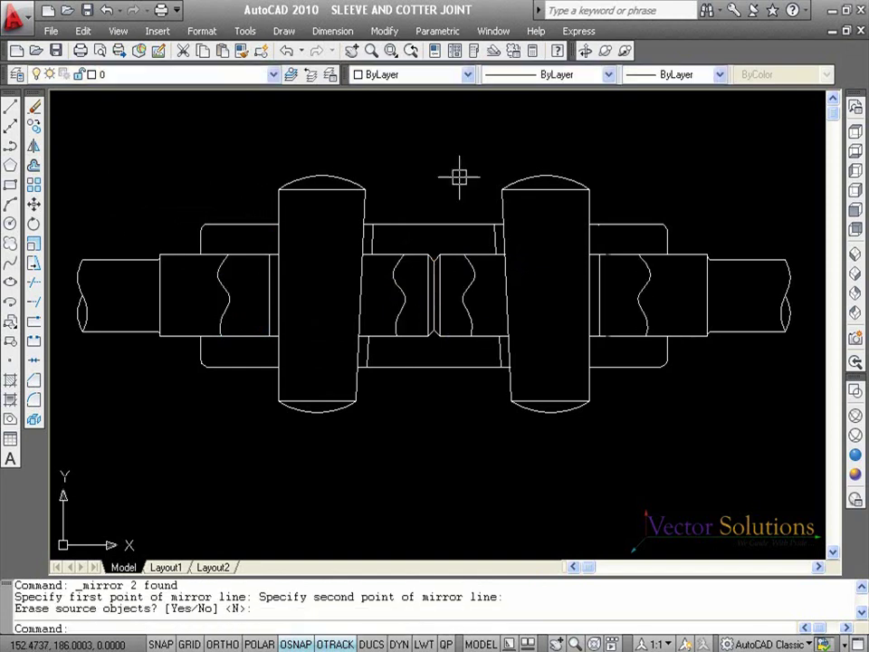